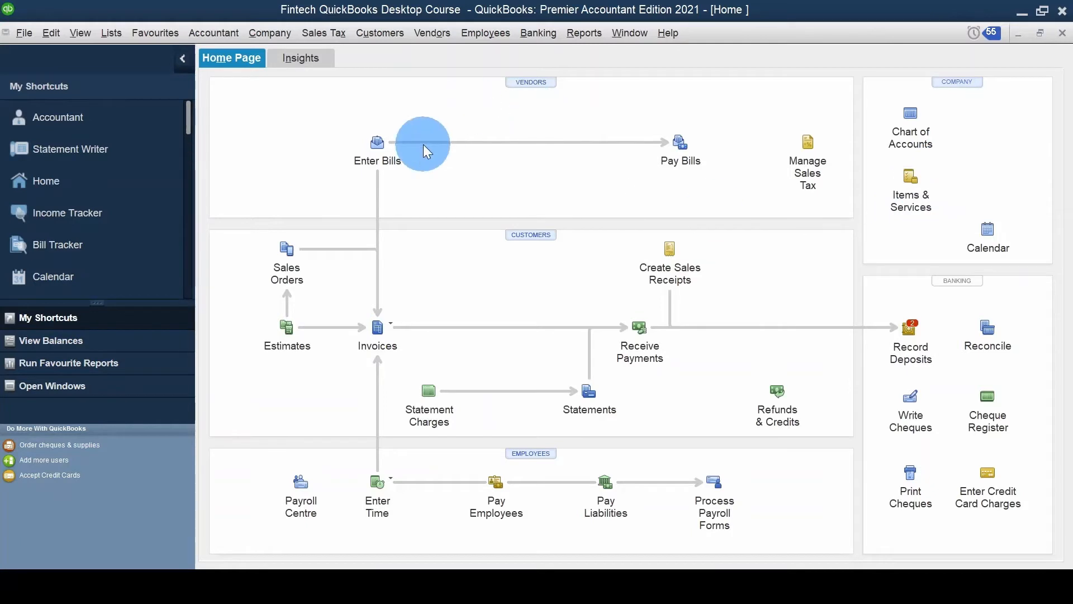
# Open the Item List and narrow its Description column
pyautogui.click(112, 33)
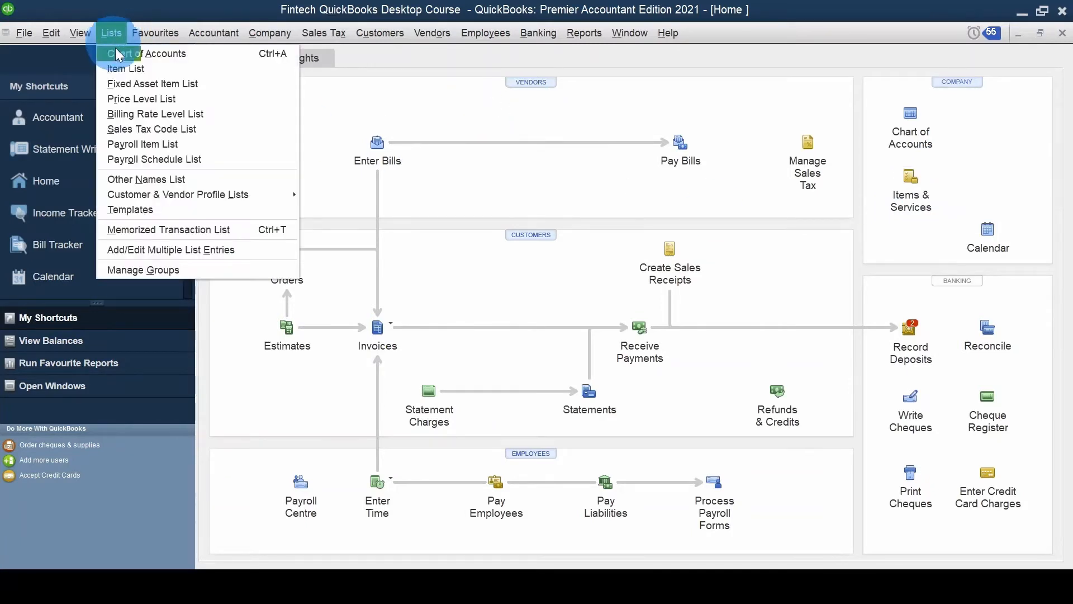
pyautogui.click(136, 69)
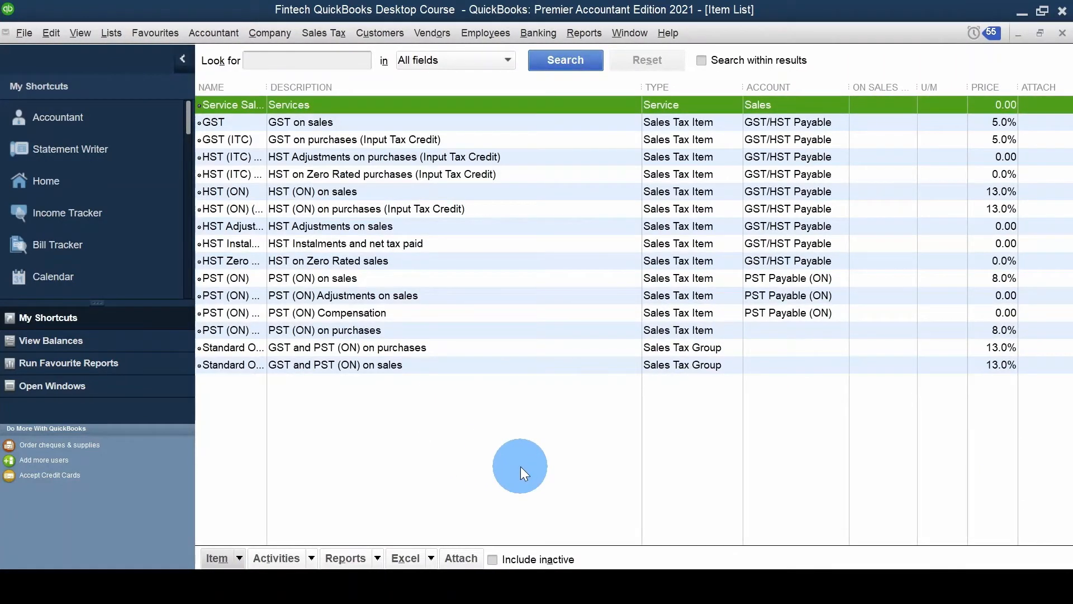
pyautogui.click(521, 466)
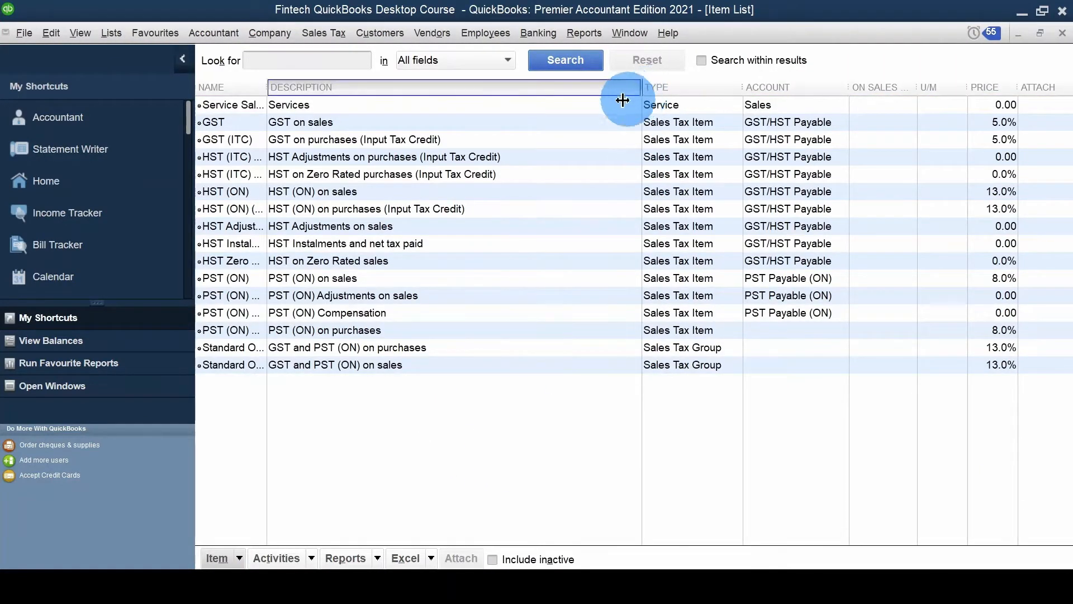
pyautogui.moveTo(622, 100); pyautogui.dragTo(578, 112)
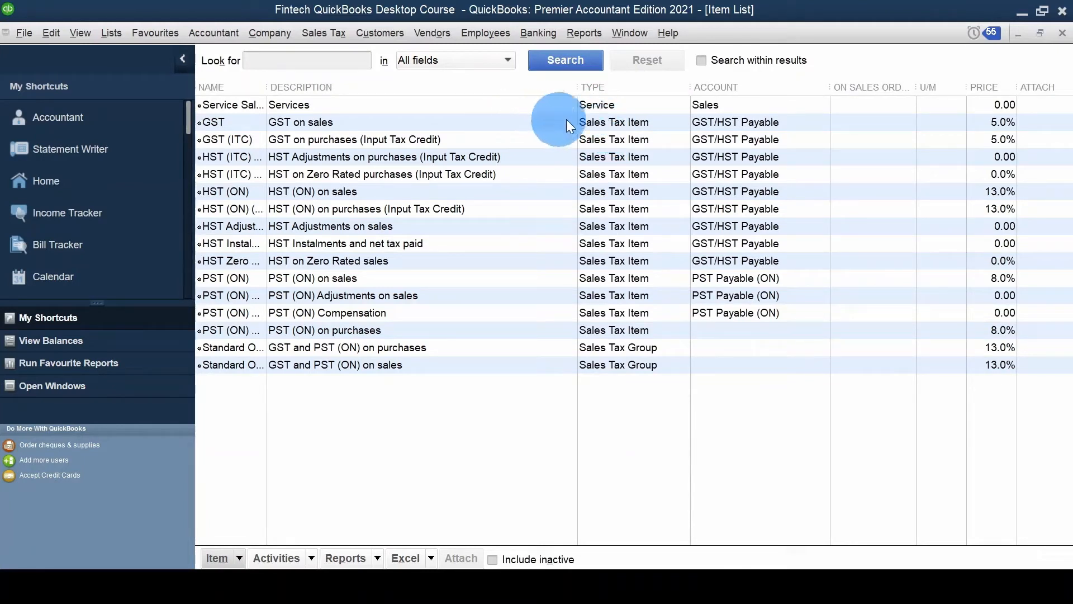
pyautogui.click(608, 119)
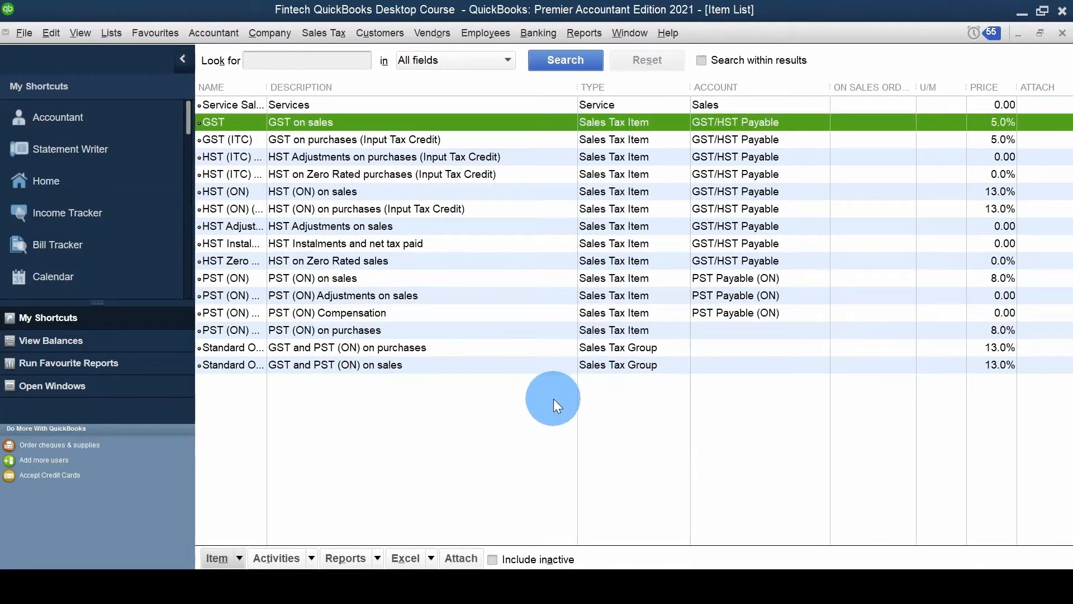
pyautogui.click(519, 418)
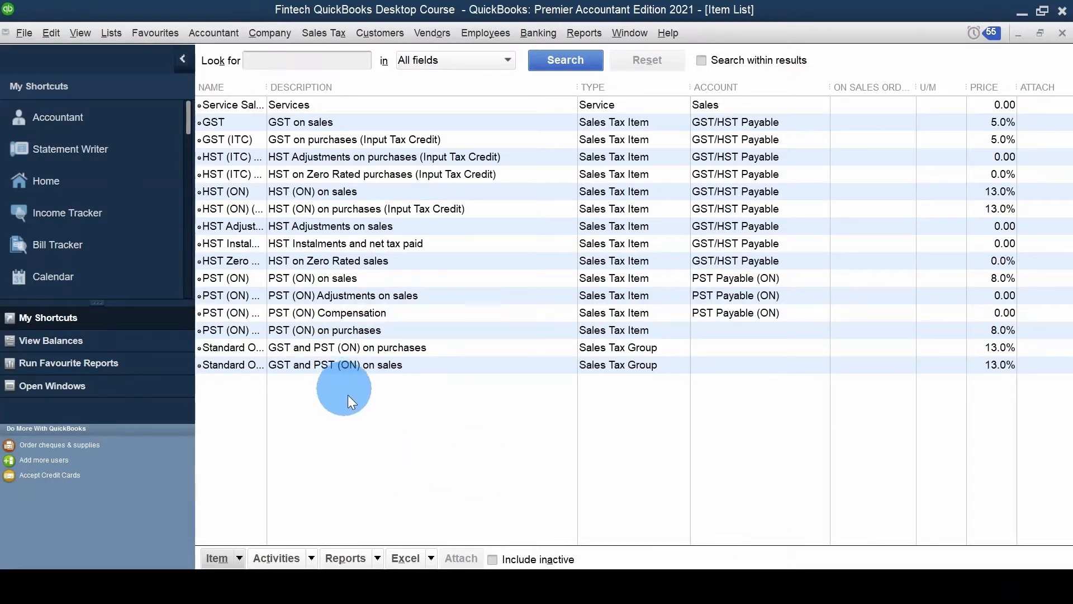
# Start a new item of type Service and name it Labour
pyautogui.rightClick(342, 414)
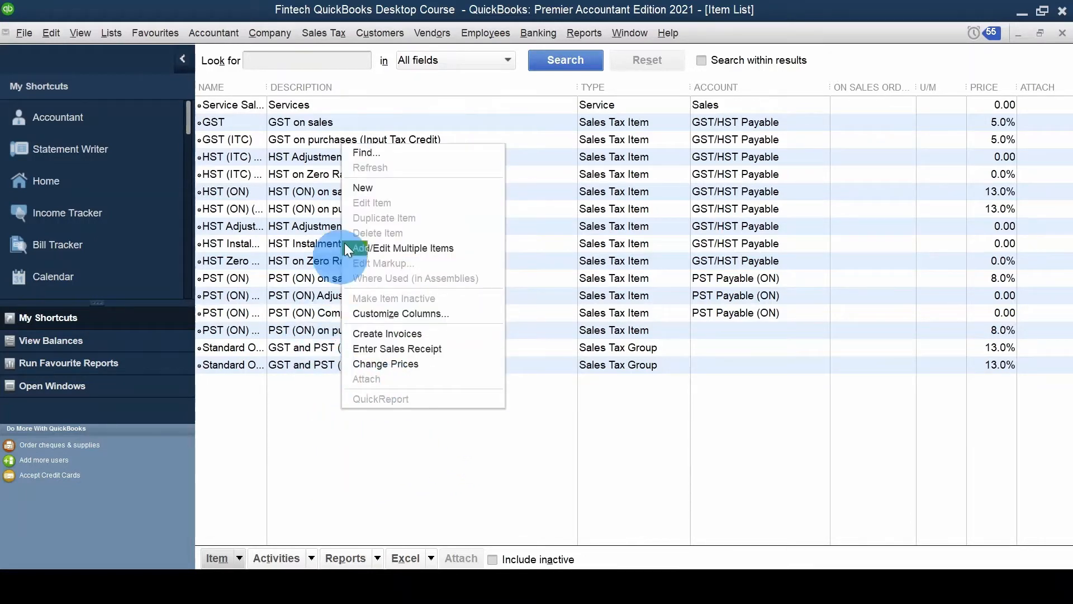
pyautogui.click(289, 501)
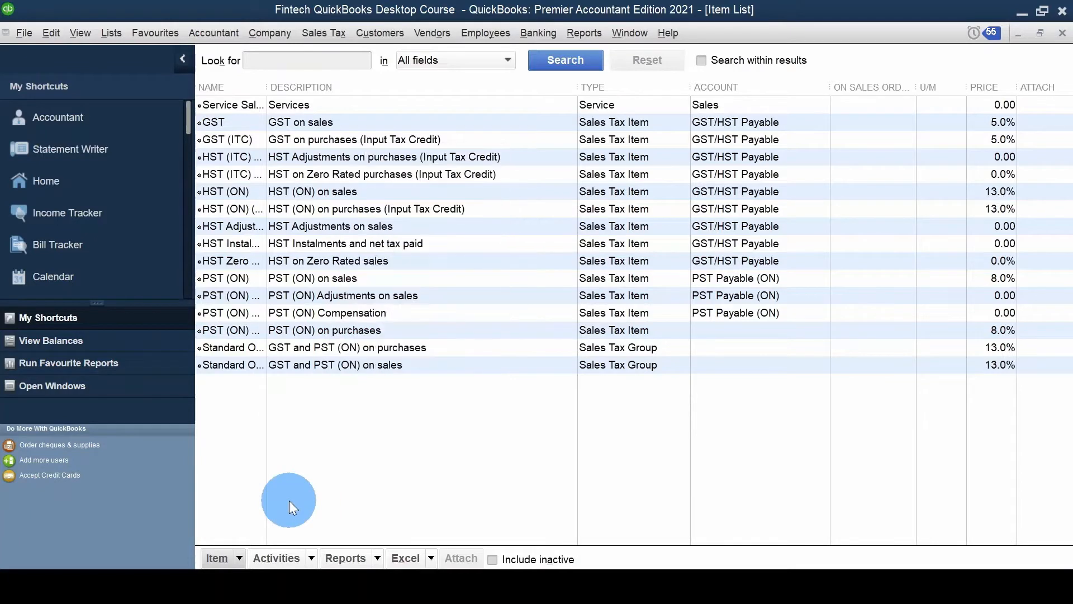
pyautogui.click(238, 559)
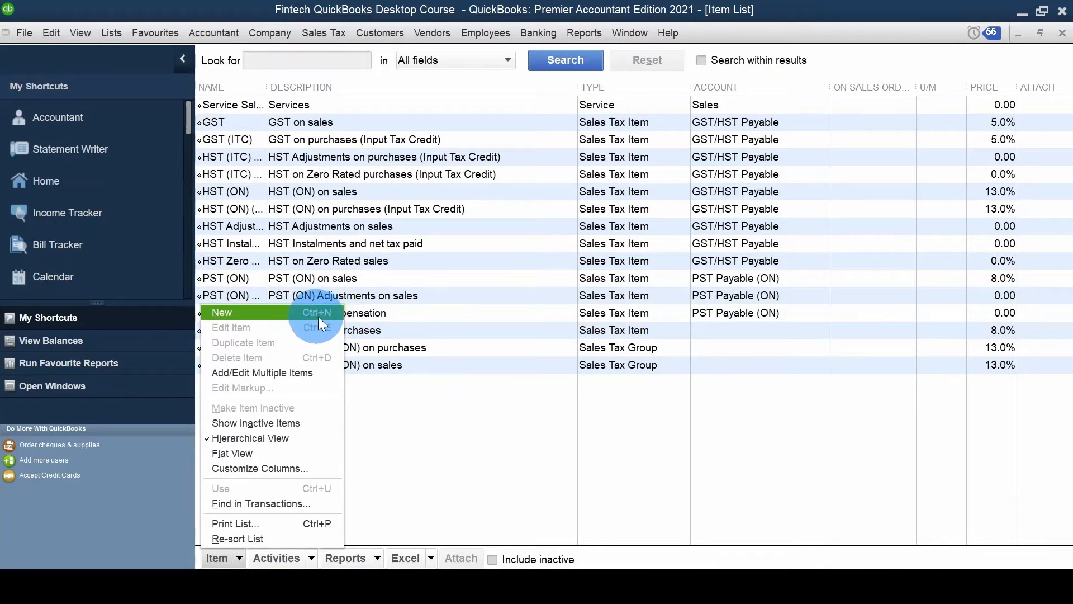
pyautogui.click(282, 313)
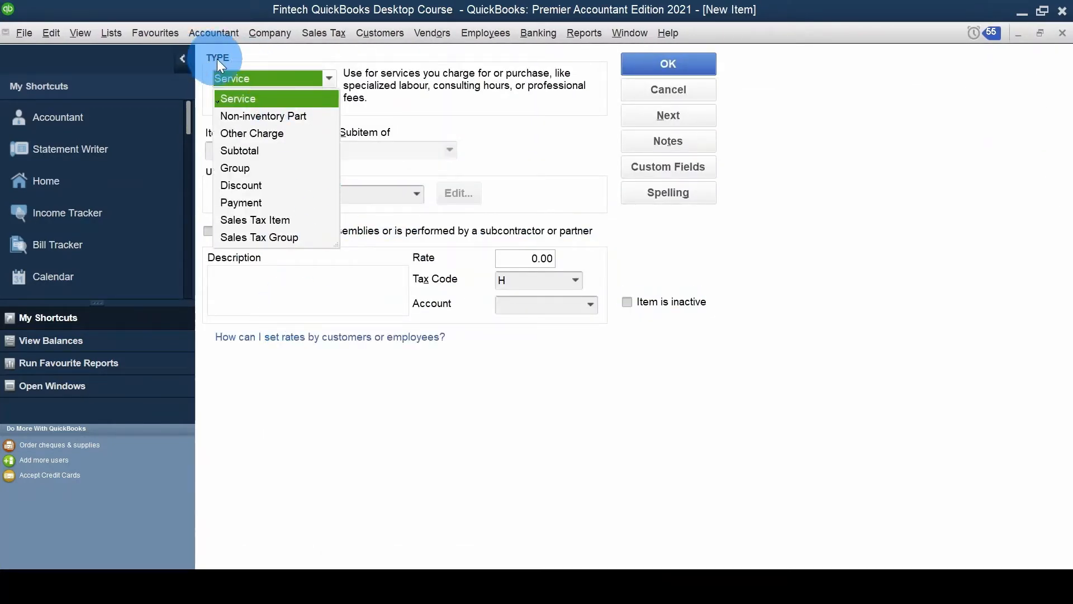
pyautogui.click(243, 102)
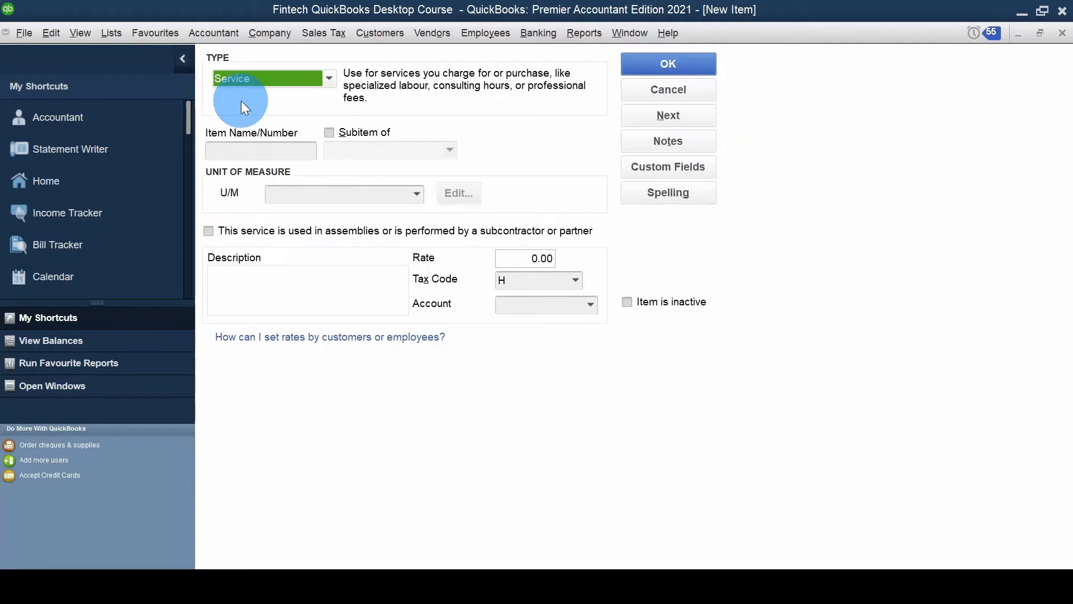
pyautogui.click(269, 150)
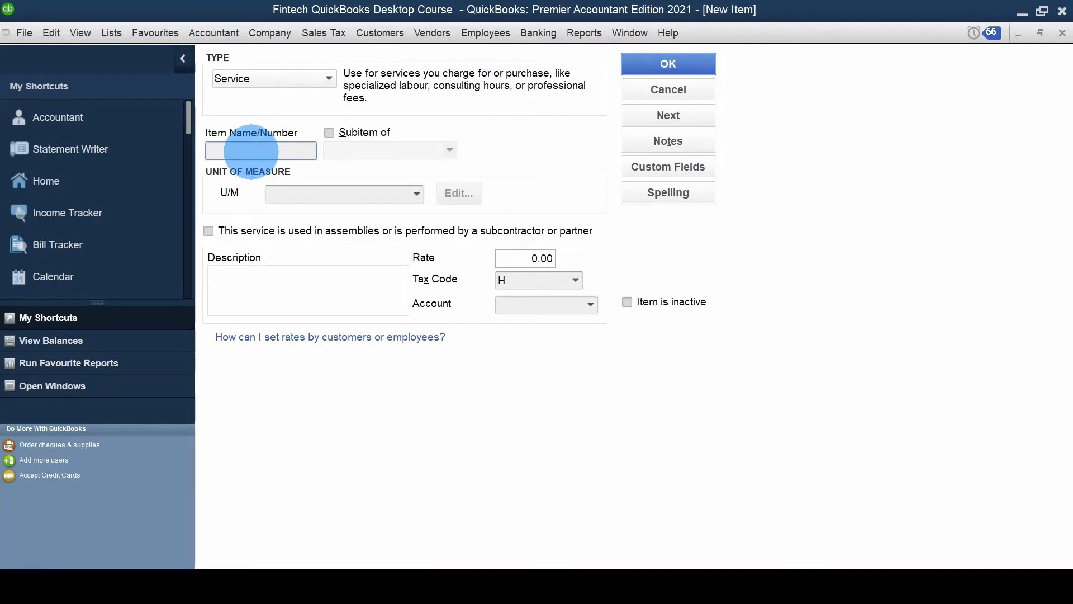
pyautogui.write('Labour')
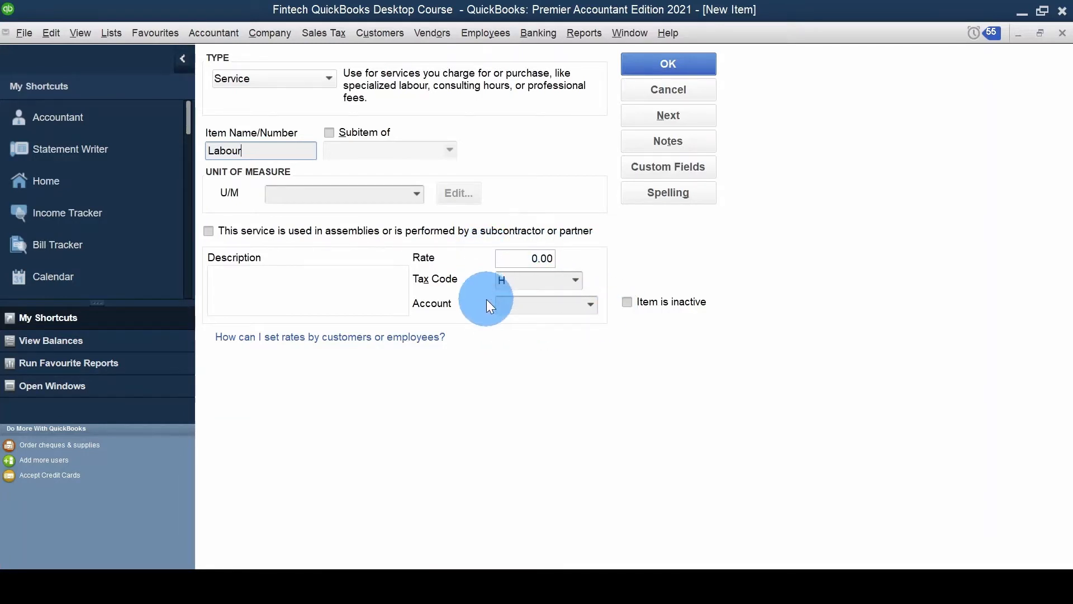
pyautogui.click(520, 305)
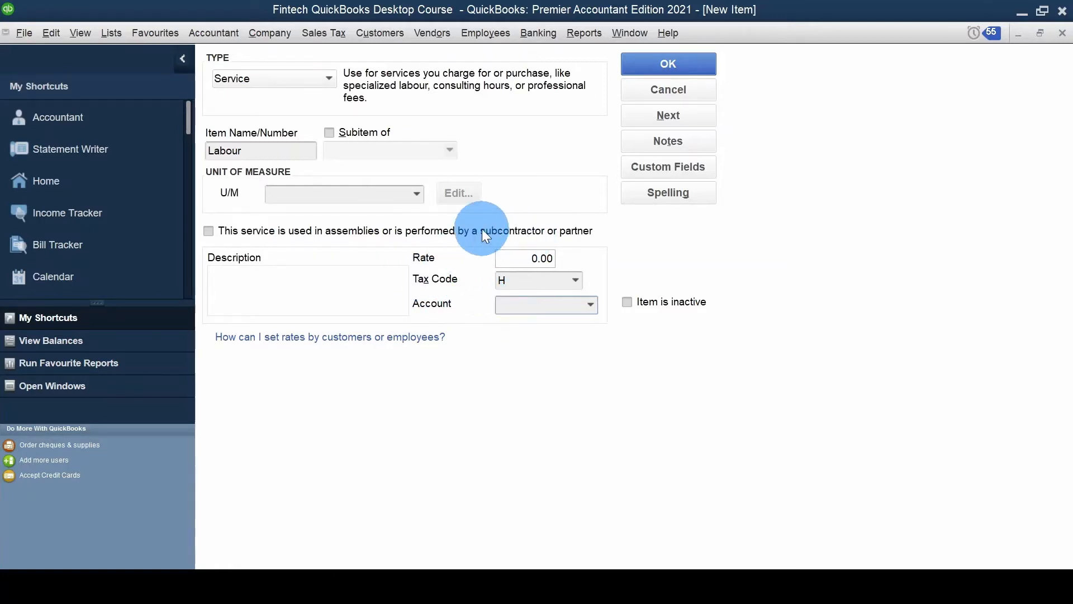
pyautogui.click(209, 236)
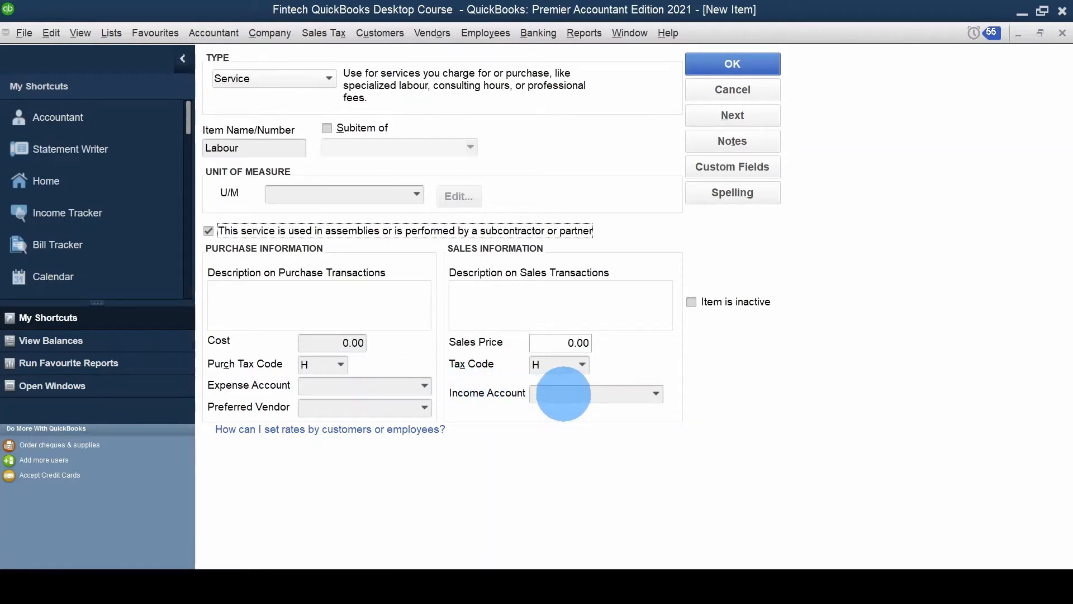
pyautogui.click(208, 231)
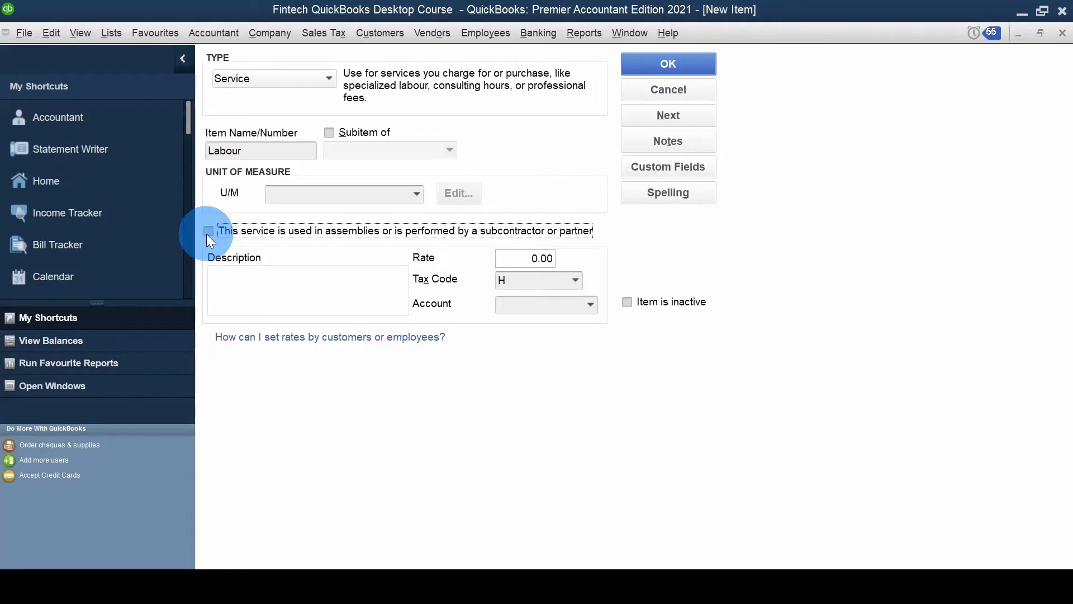
pyautogui.click(545, 305)
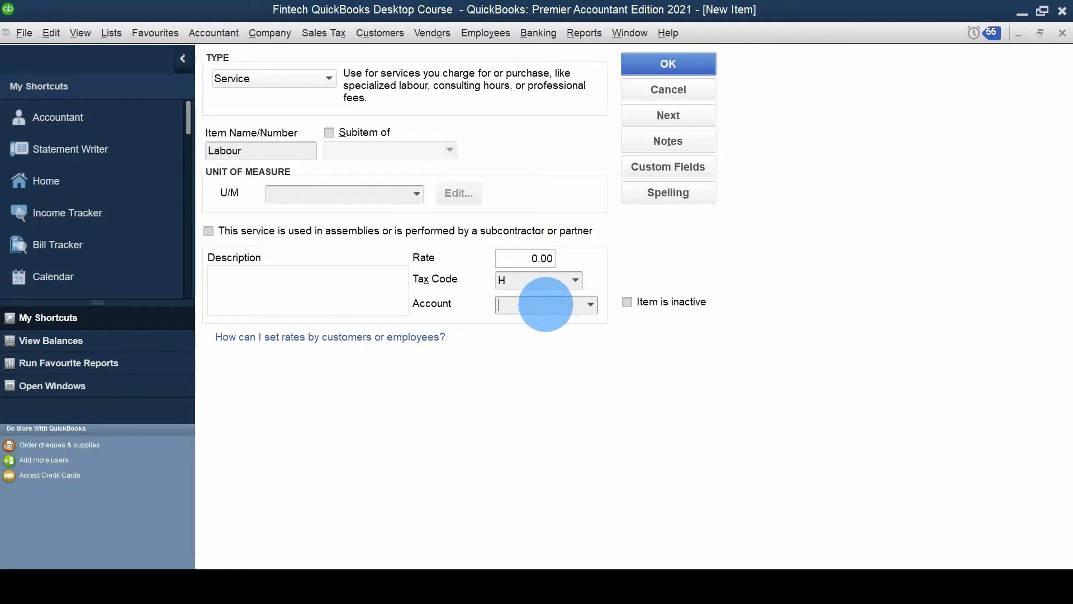
pyautogui.write('Sal')
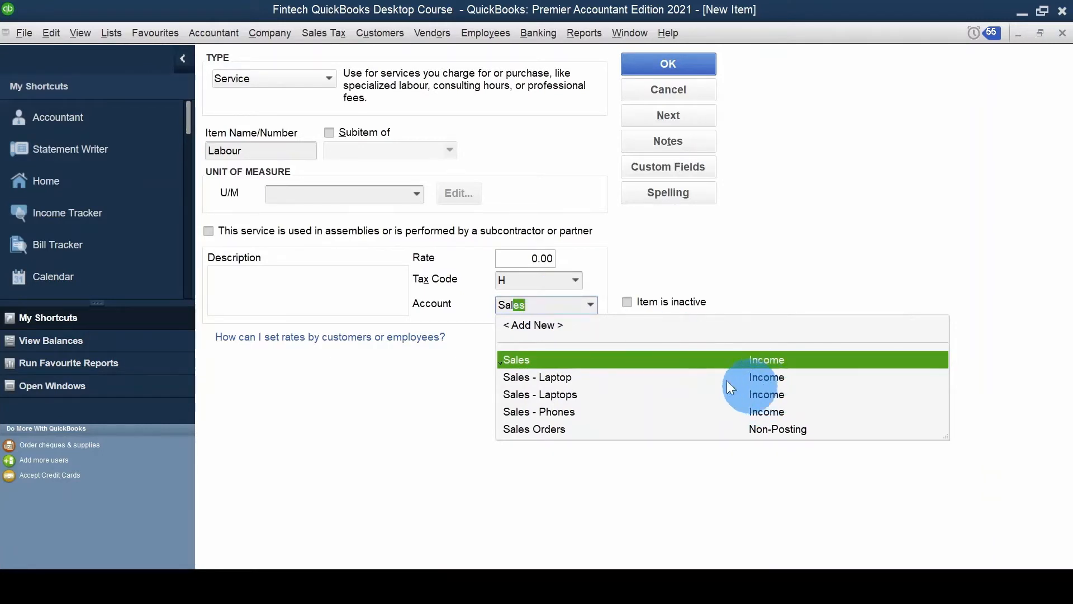
pyautogui.press('BackSpace')
pyautogui.press('BackSpace')
pyautogui.press('BackSpace')
pyautogui.press('BackSpace')
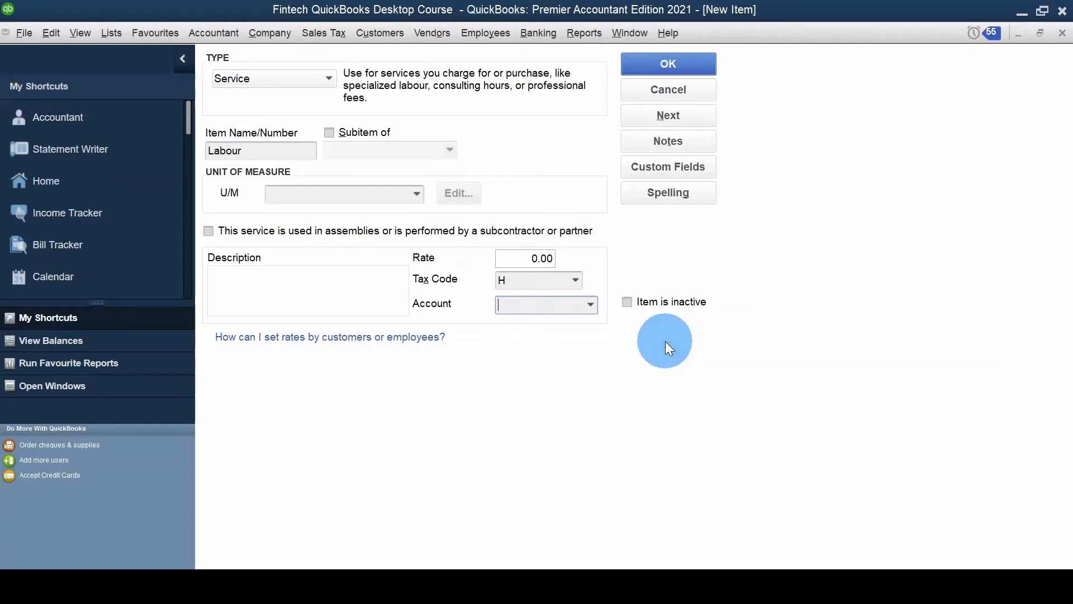
# Mark the Labour service as used in assemblies or performed by a subcontractor, with the purchase description "Sub Contractors Expense"
pyautogui.click(212, 233)
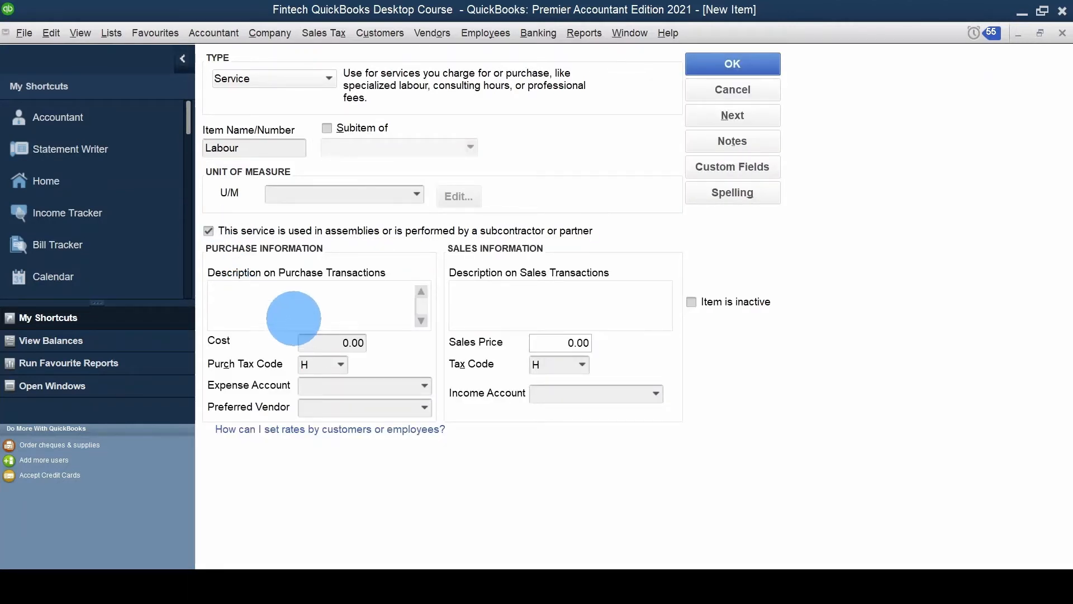
pyautogui.write('LAbou')
pyautogui.press('BackSpace')
pyautogui.press('BackSpace')
pyautogui.press('BackSpace')
pyautogui.press('BackSpace')
pyautogui.press('BackSpace')
pyautogui.write('Sub Contractors Expense')
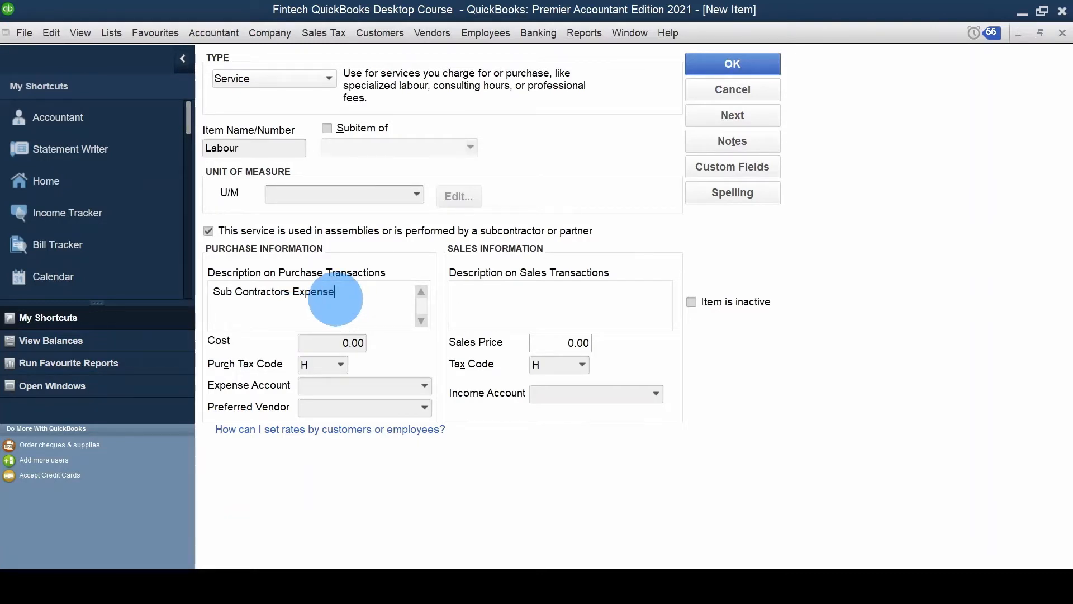
pyautogui.press('Tab')
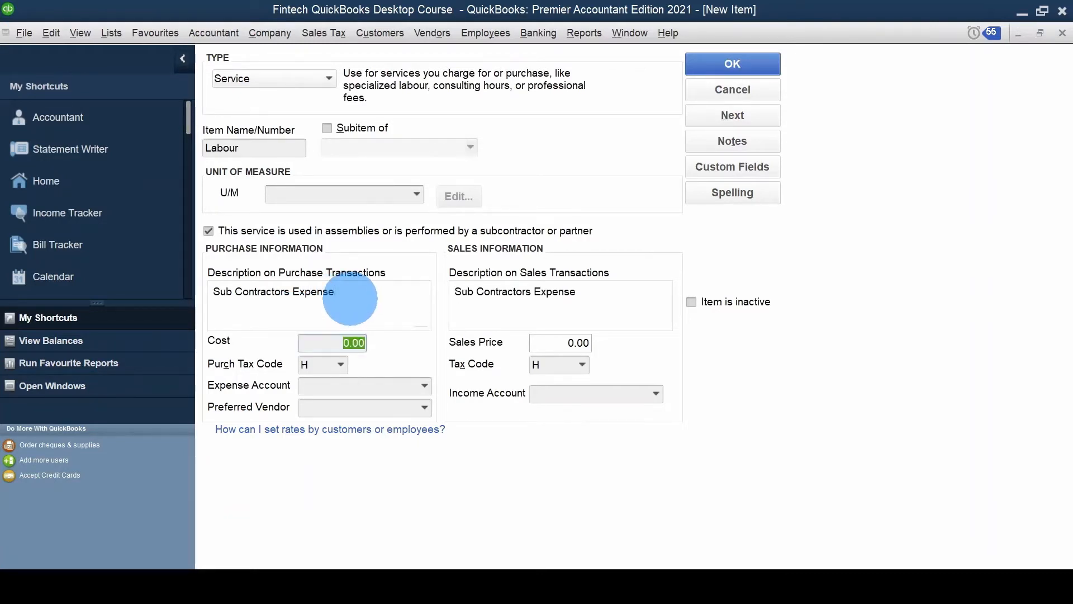
pyautogui.moveTo(334, 295); pyautogui.dragTo(215, 294)
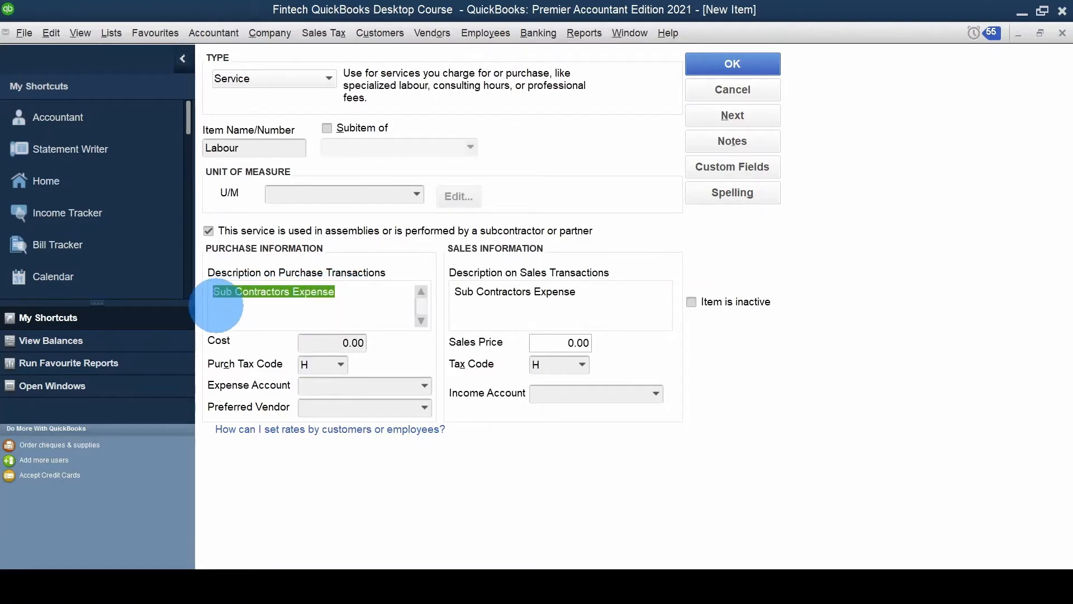
pyautogui.moveTo(577, 291); pyautogui.dragTo(442, 291)
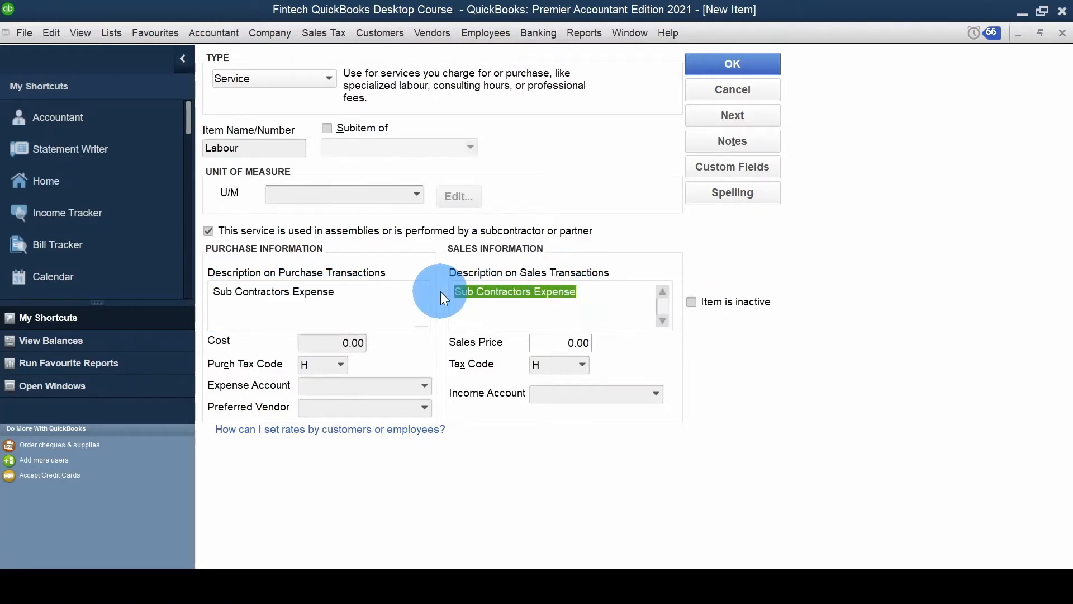
# Set the Labour item's purchase cost to 40.00
pyautogui.click(336, 343)
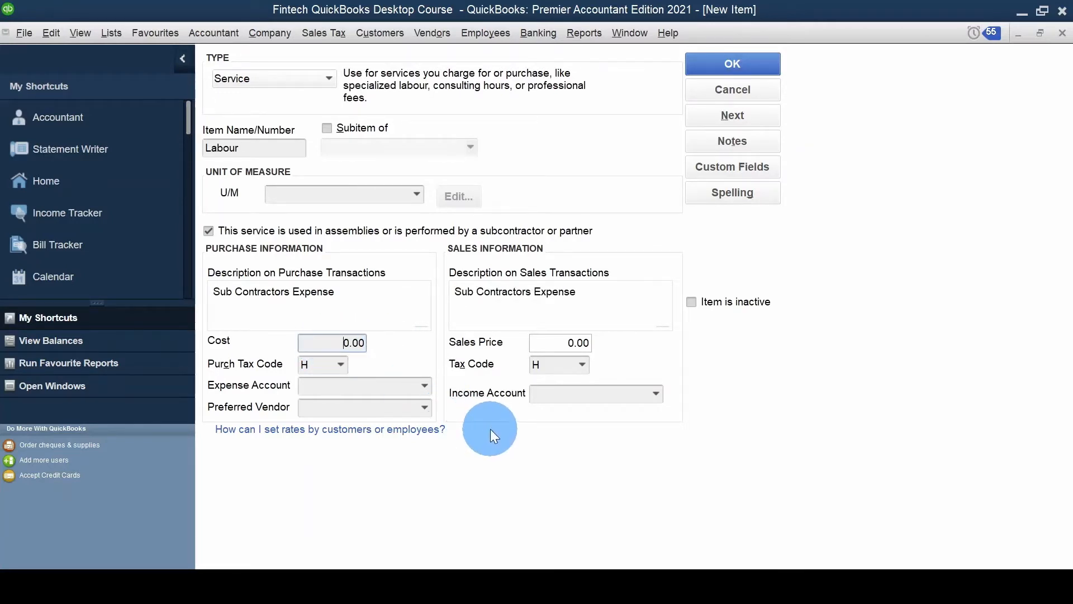
pyautogui.write('4')
pyautogui.press('Tab')
pyautogui.press('Tab')
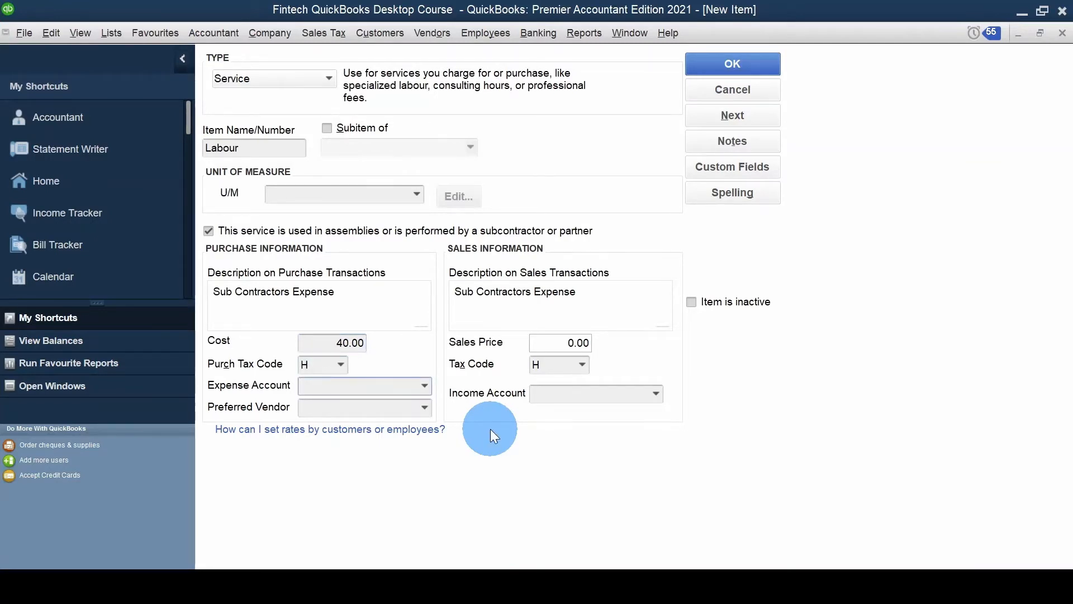
# Enter Cost of Labour as the item's expense account and set it up as a new account of type Cost of Goods Sold
pyautogui.write('cost ')
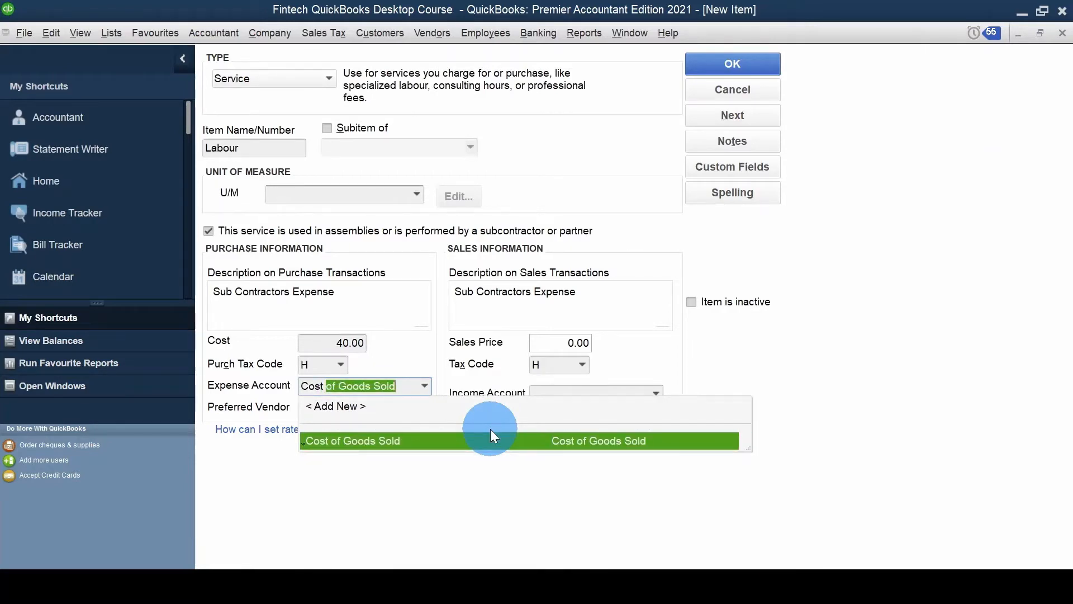
pyautogui.write('of Labour')
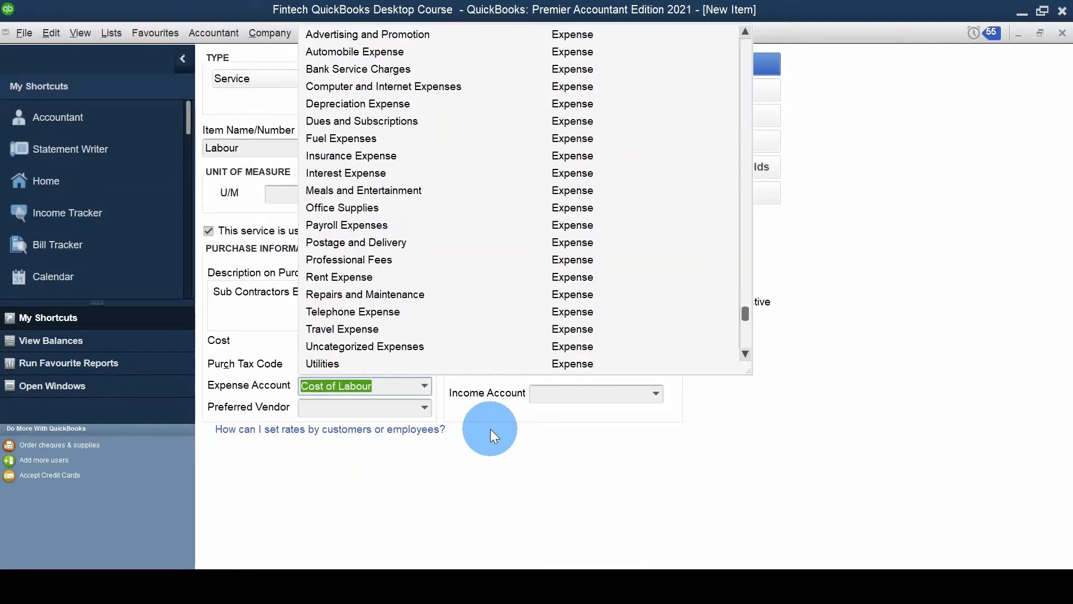
pyautogui.press('Tab')
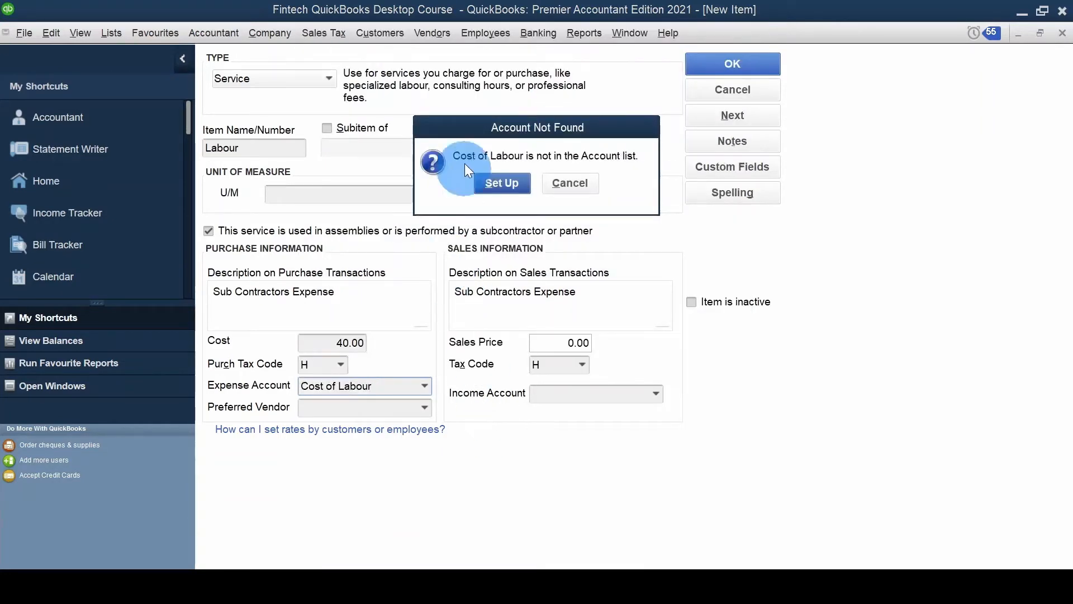
pyautogui.click(507, 183)
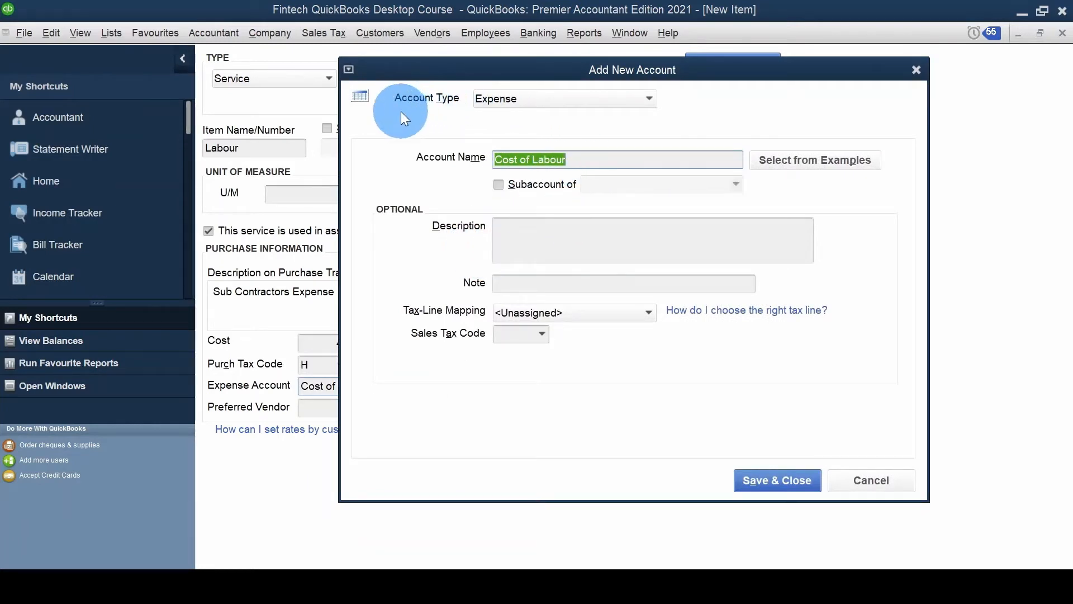
pyautogui.click(636, 98)
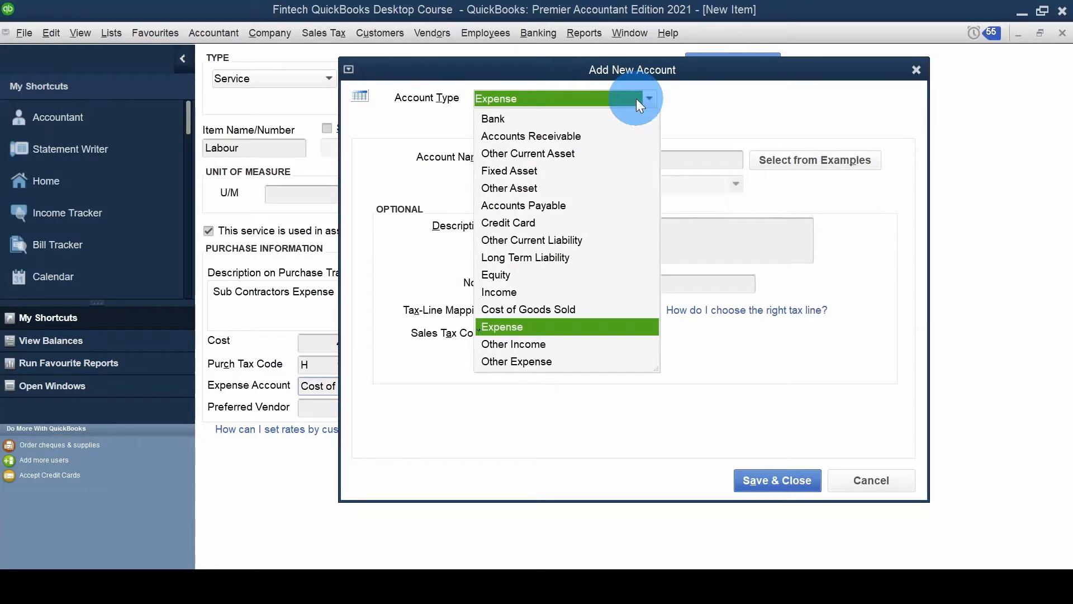
pyautogui.click(575, 310)
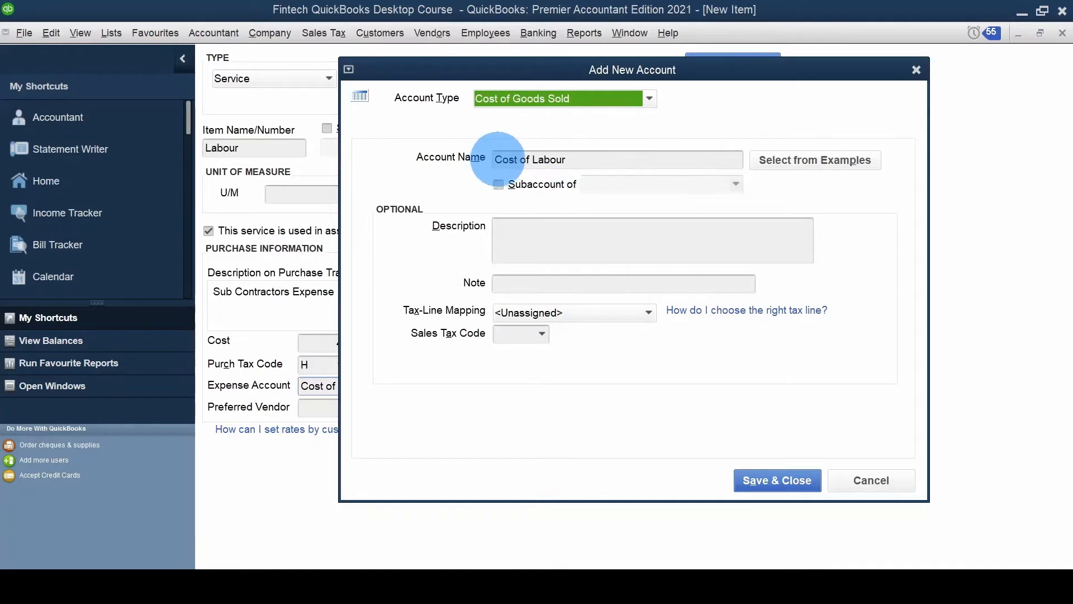
# Assign the sales tax code E (Tax Exempt) to the new Cost of Labour account
pyautogui.click(579, 165)
pyautogui.moveTo(579, 165); pyautogui.dragTo(496, 160)
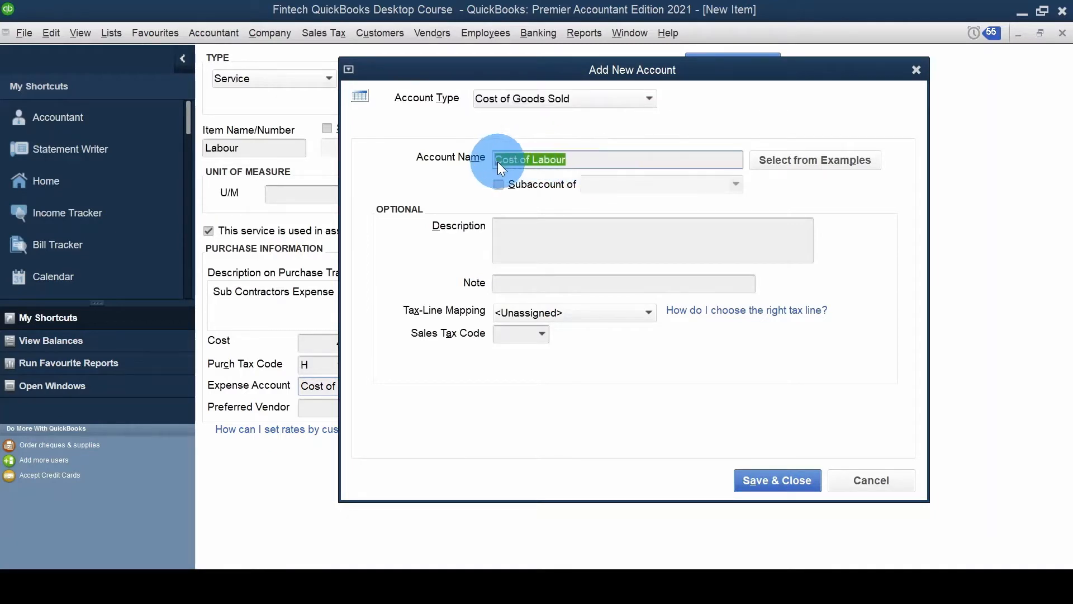
pyautogui.click(545, 334)
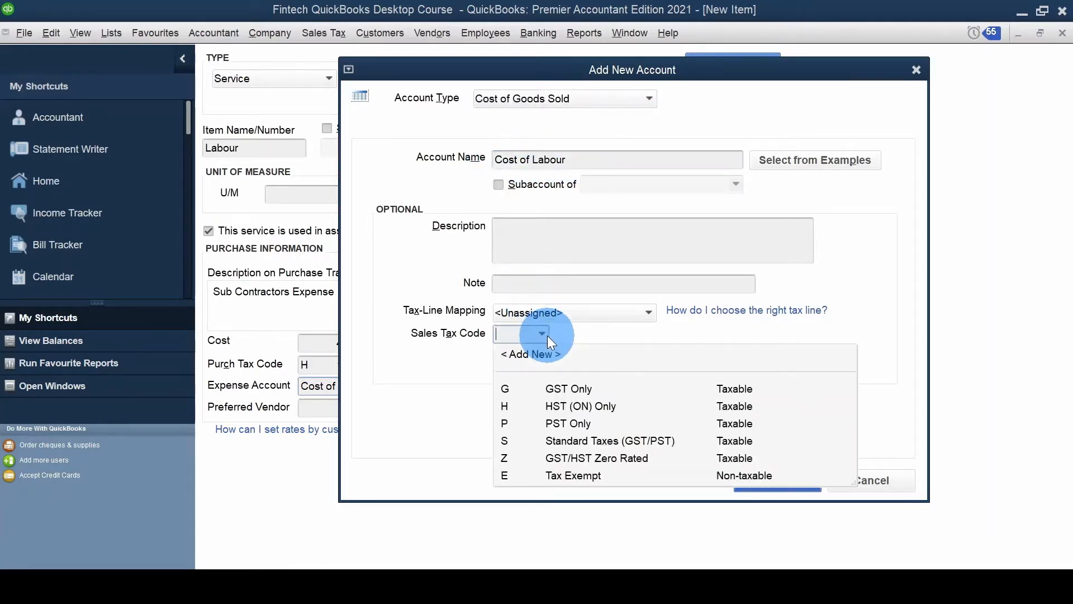
pyautogui.click(566, 481)
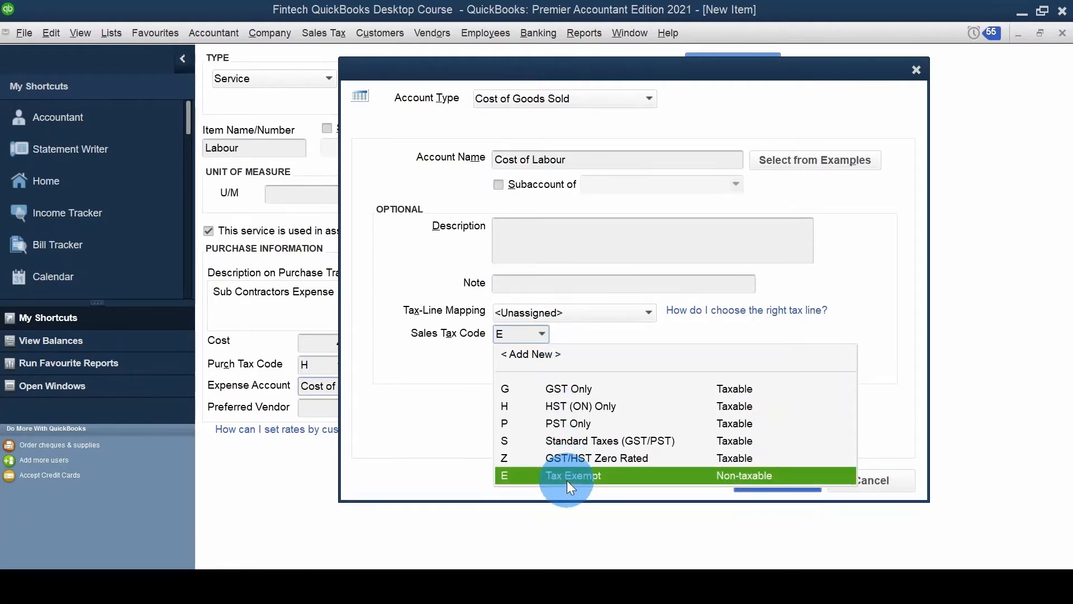
# Change the Cost of Labour account's sales tax code to H (HST (ON) Only) and save the new account
pyautogui.click(765, 492)
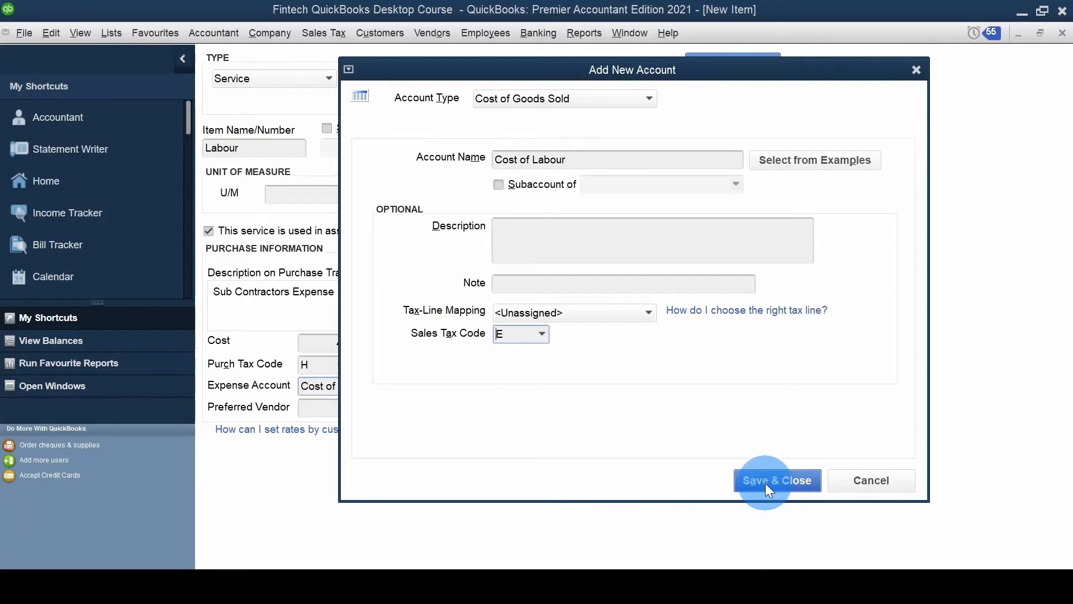
pyautogui.click(547, 334)
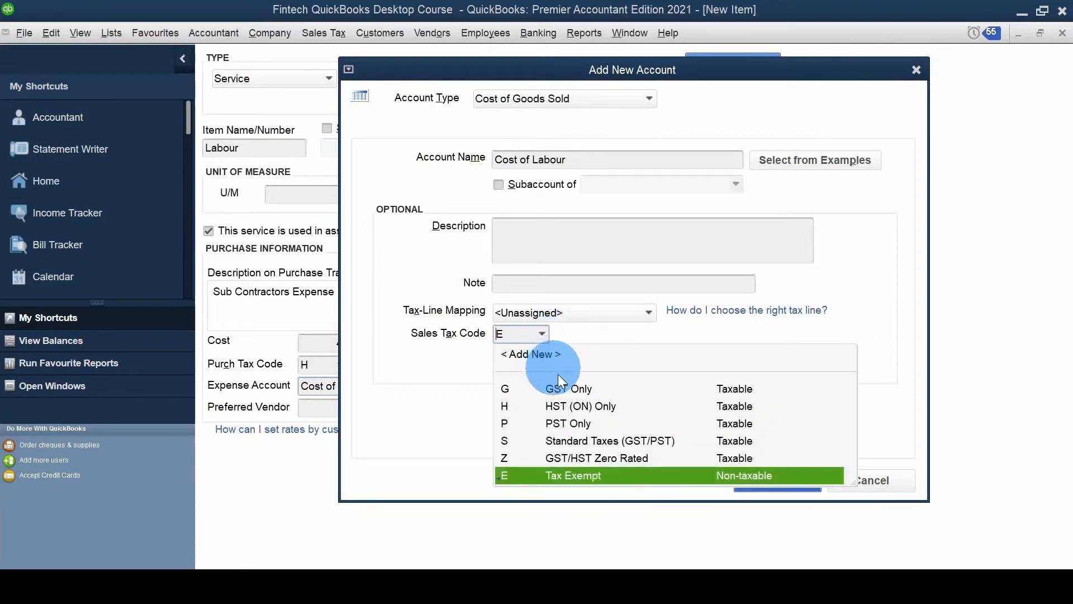
pyautogui.click(569, 407)
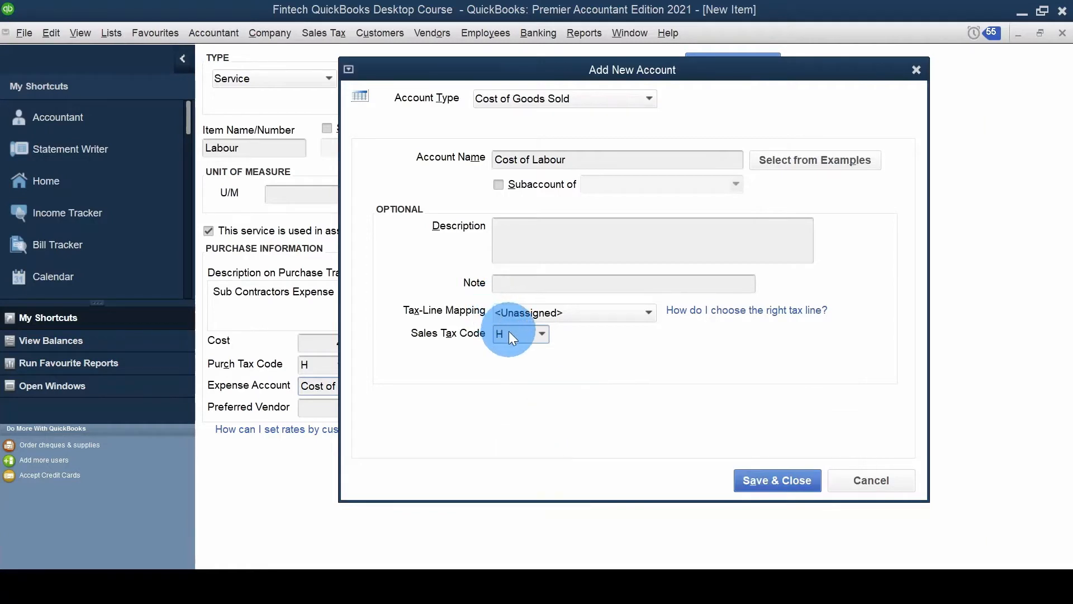
pyautogui.click(542, 335)
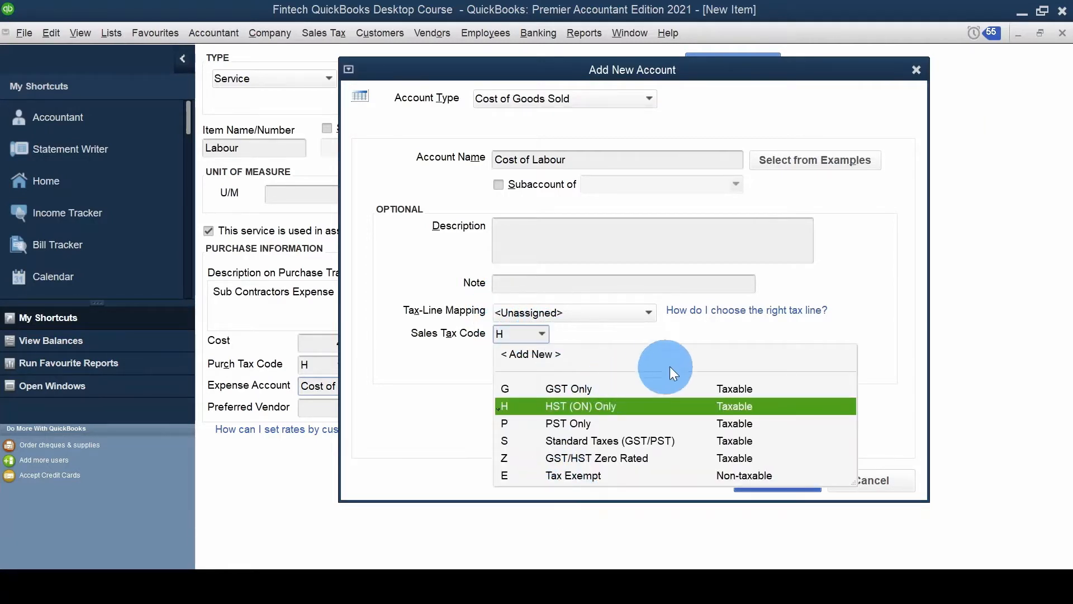
pyautogui.click(883, 304)
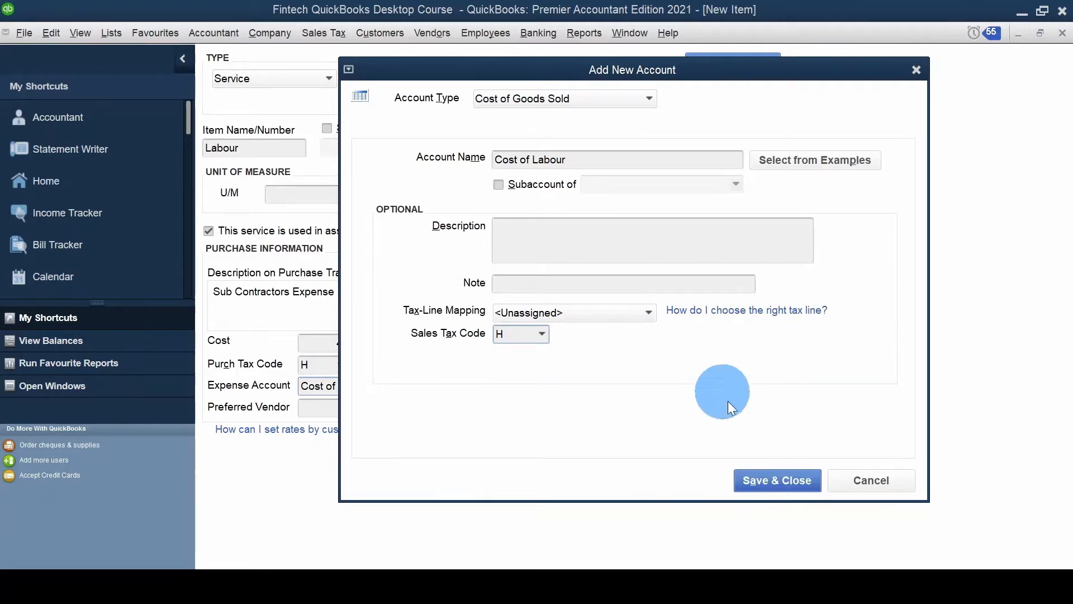
pyautogui.click(768, 481)
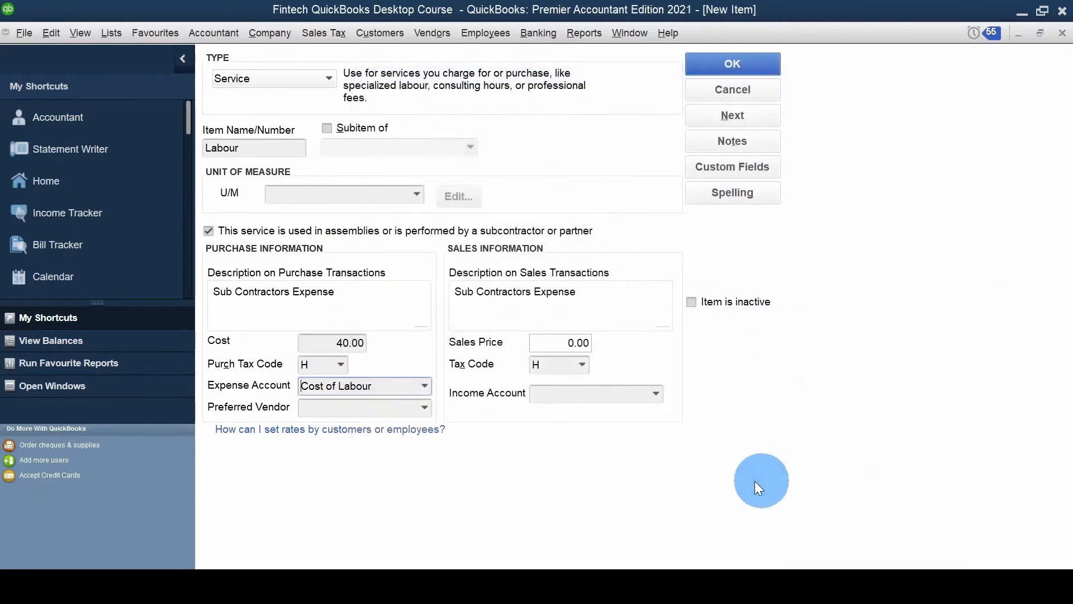
# Set the Labour item's sales price to 60.00 with Sales as its income account, and save the item
pyautogui.click(542, 343)
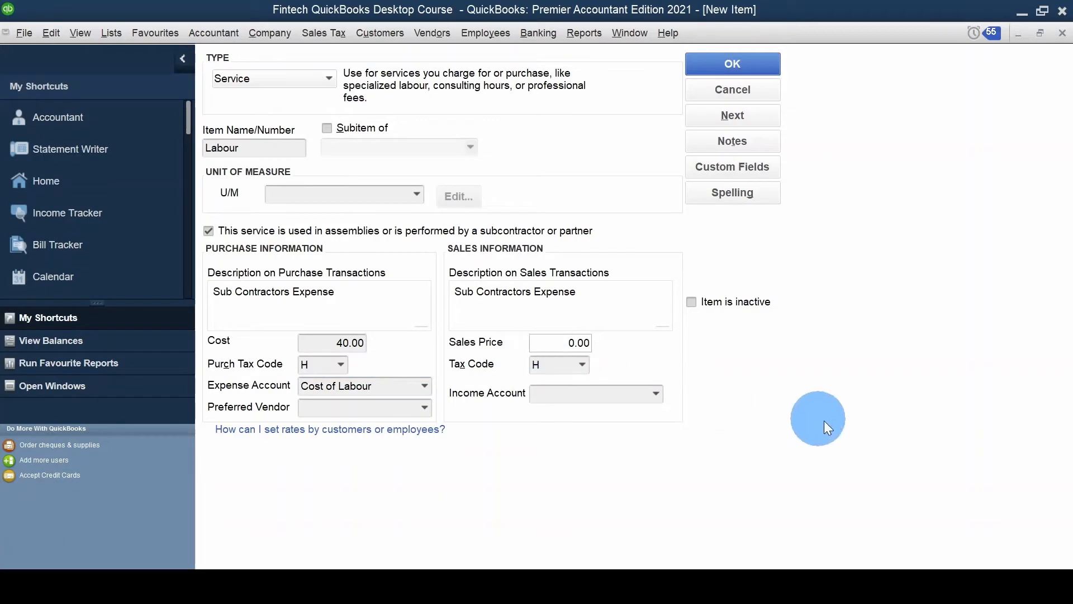
pyautogui.write('6')
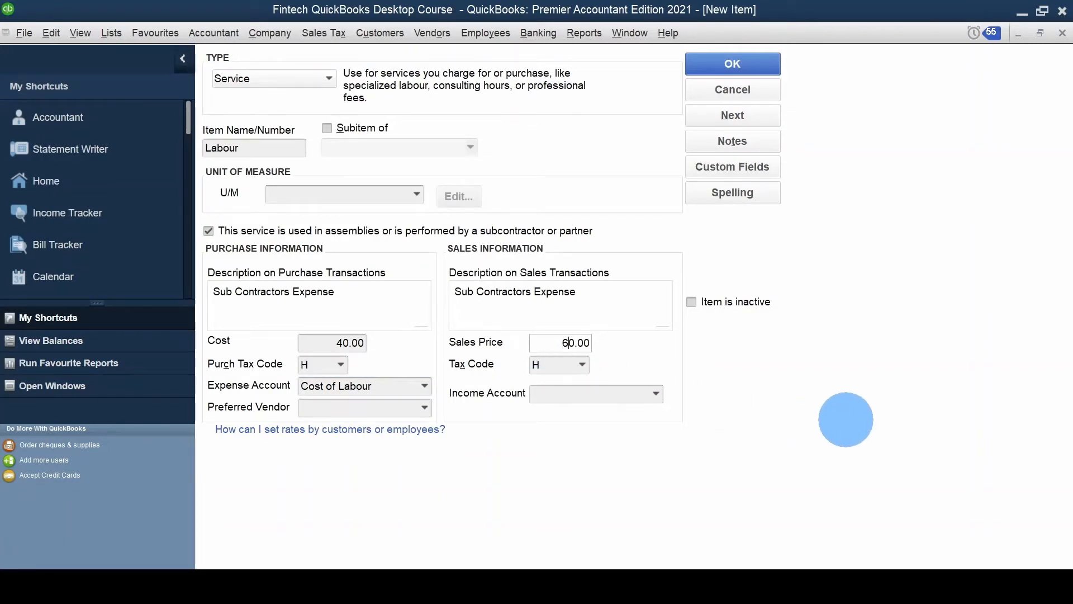
pyautogui.press('Tab')
pyautogui.press('Tab')
pyautogui.write('Sale')
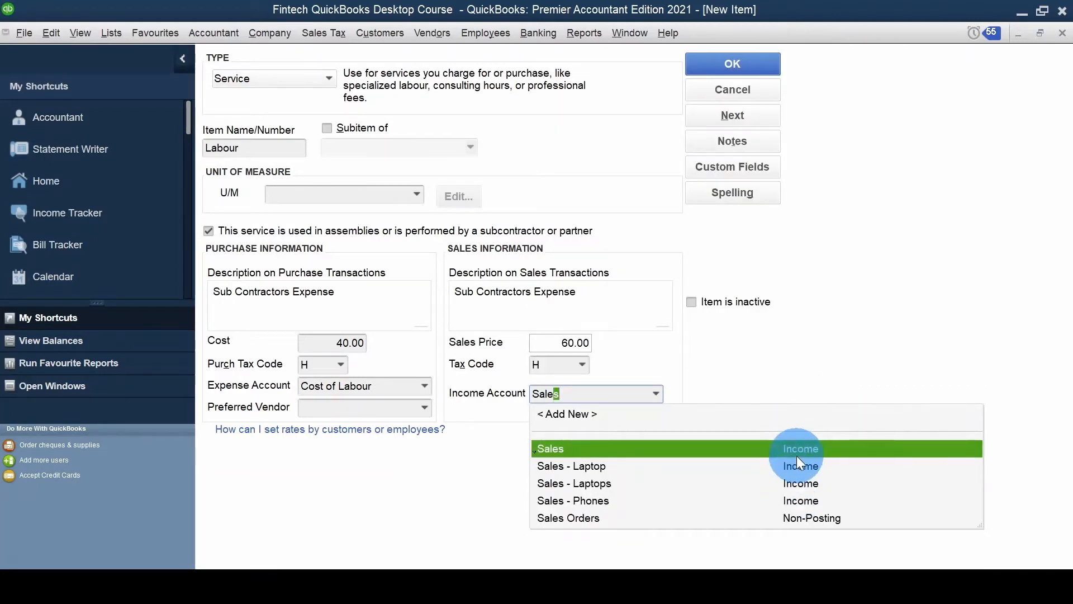
pyautogui.click(742, 448)
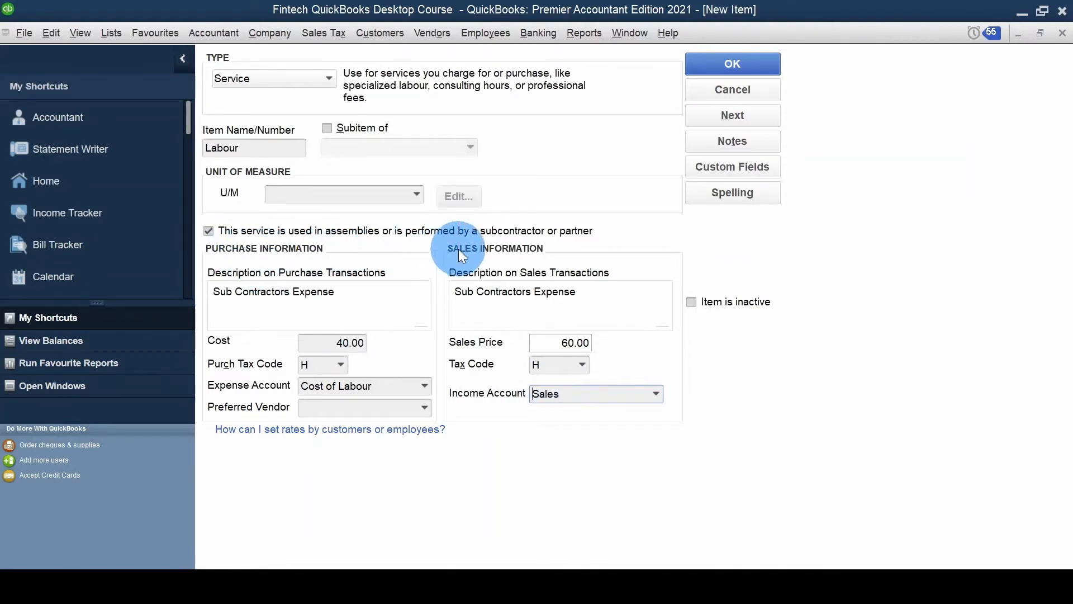
pyautogui.click(747, 66)
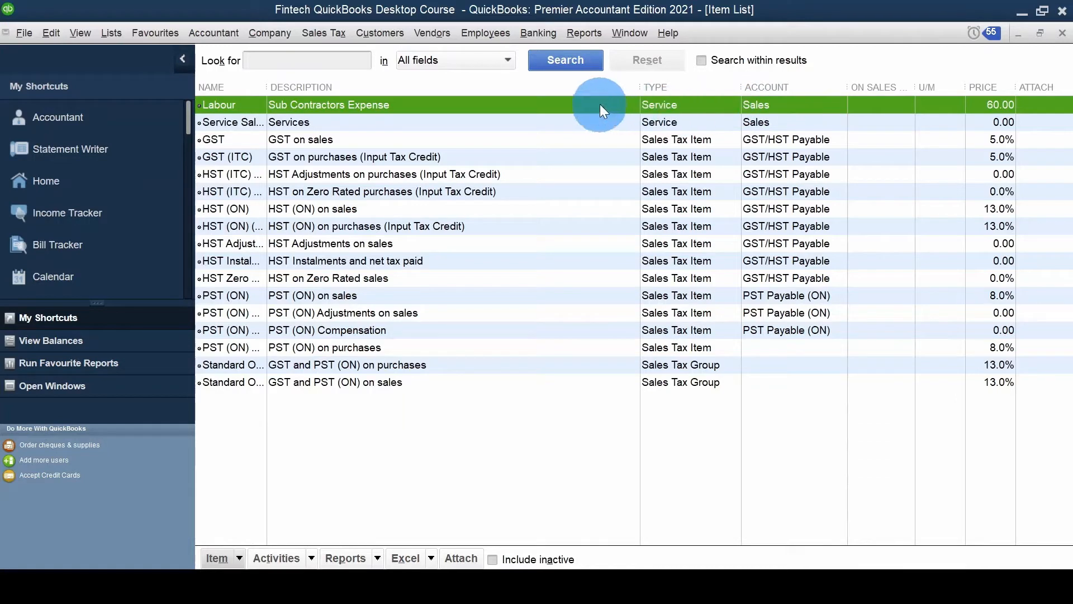
# Start a new item of type Non-inventory Part and name it "Nuts and Bolts"
pyautogui.click(435, 435)
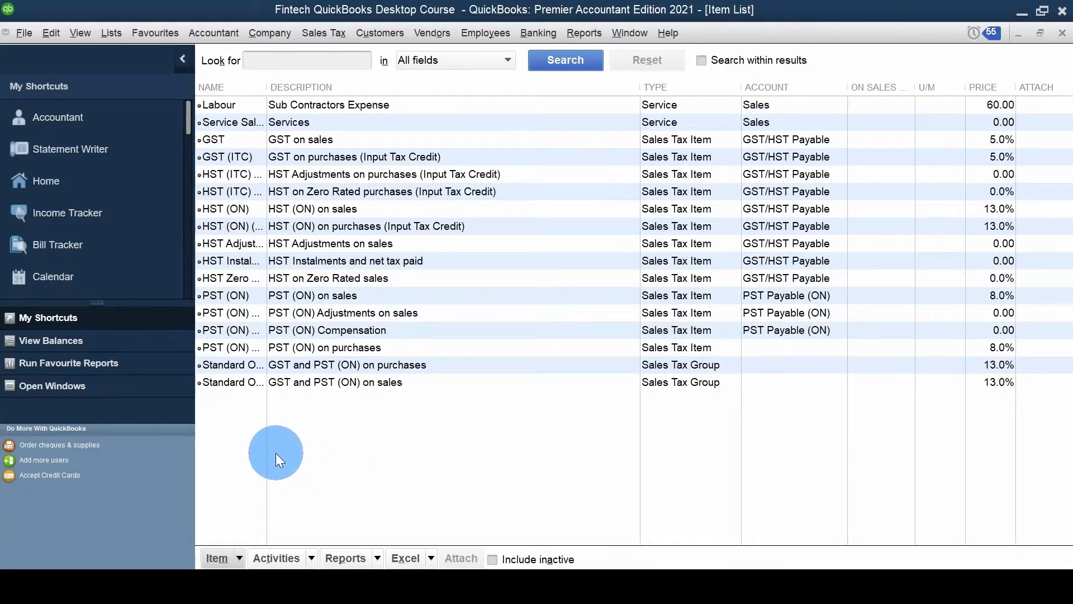
pyautogui.click(240, 559)
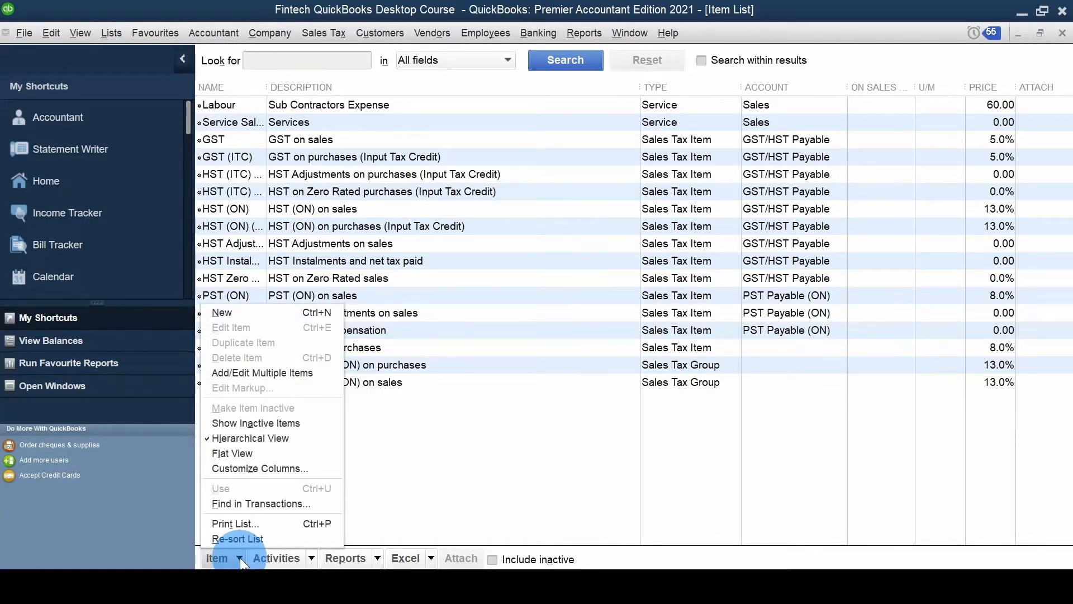
pyautogui.click(281, 314)
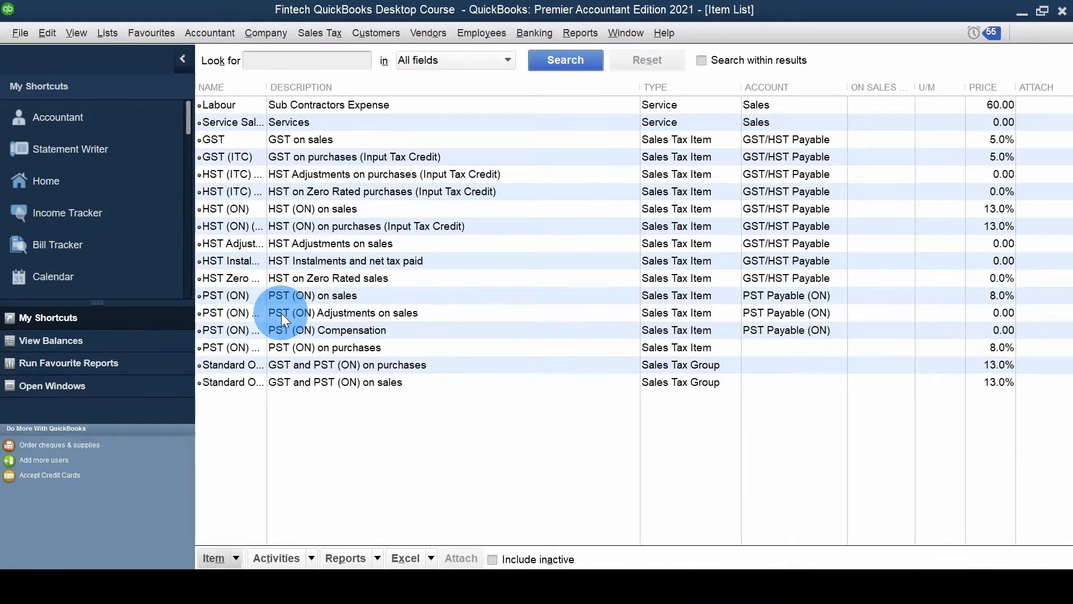
pyautogui.click(271, 115)
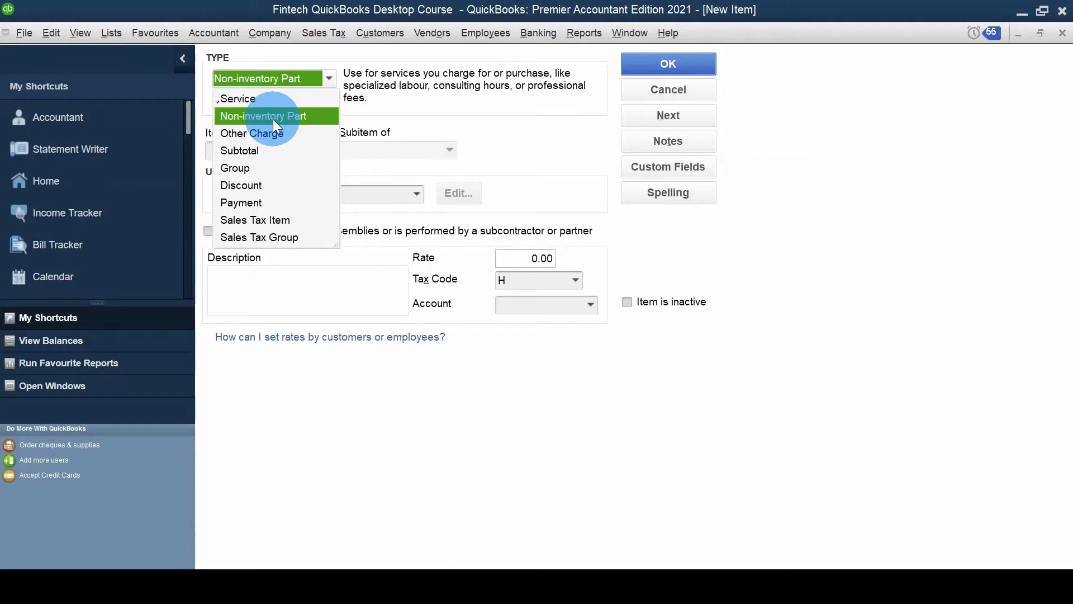
pyautogui.click(273, 120)
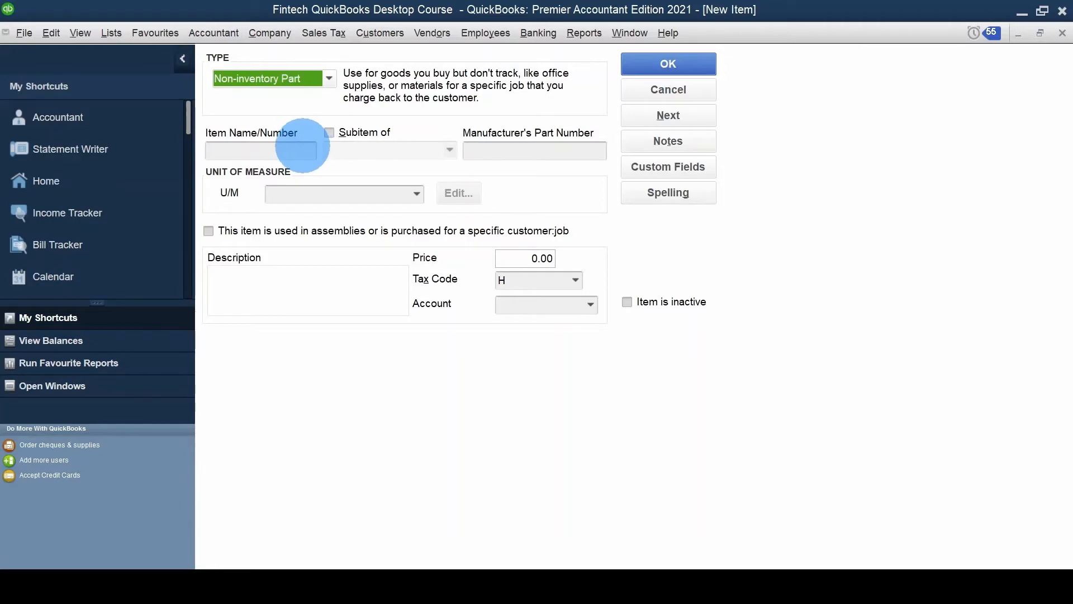
pyautogui.click(302, 150)
pyautogui.write('N')
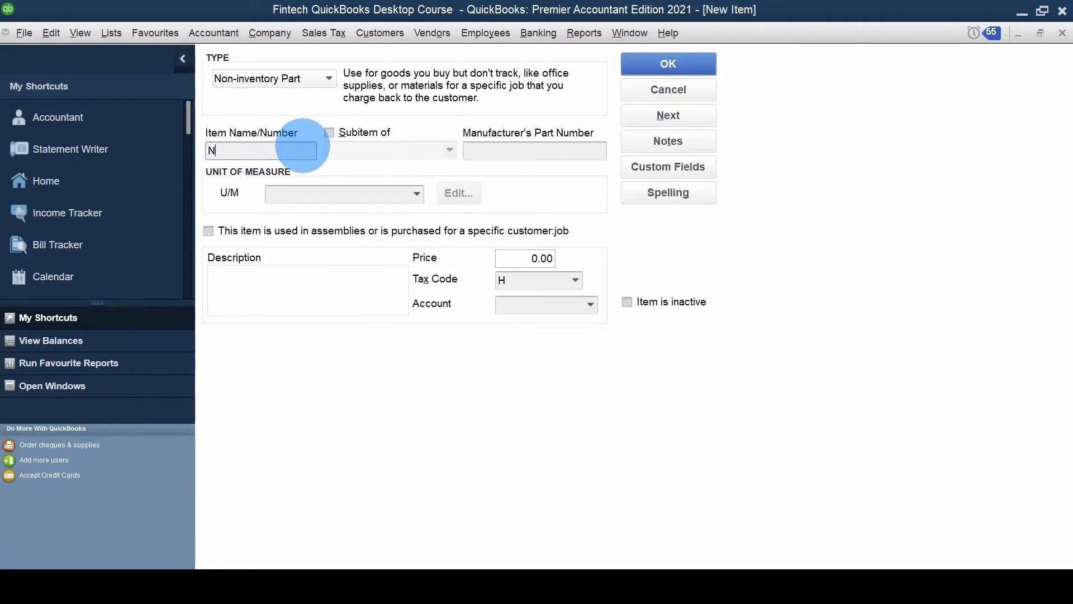
pyautogui.write('uts and Bolts')
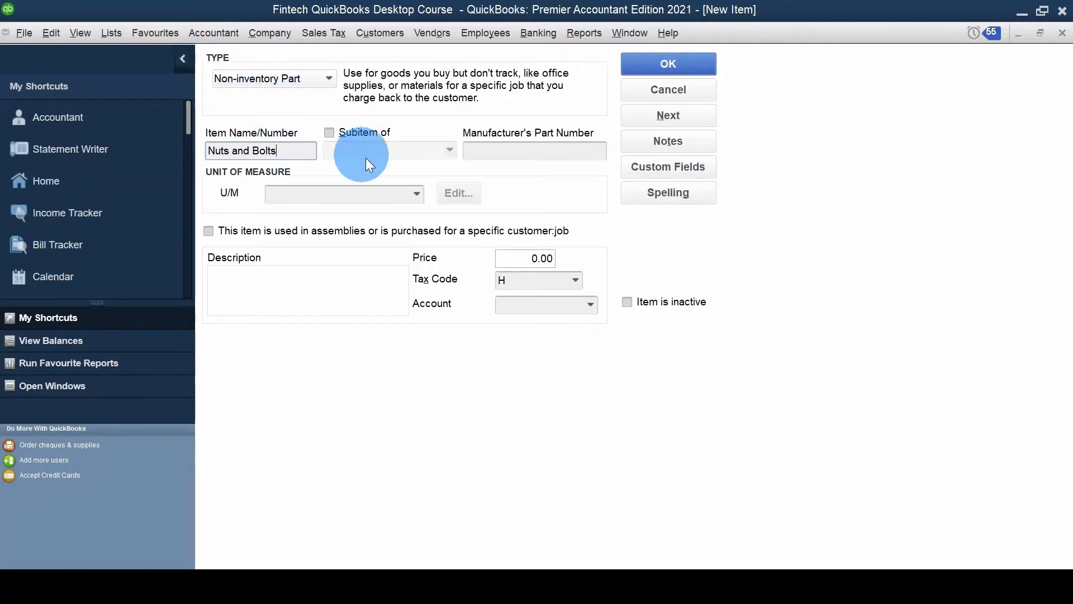
# Mark the part as used in assemblies or purchased for a specific customer:job, with the purchase description "Nuts and Bolts"
pyautogui.click(207, 236)
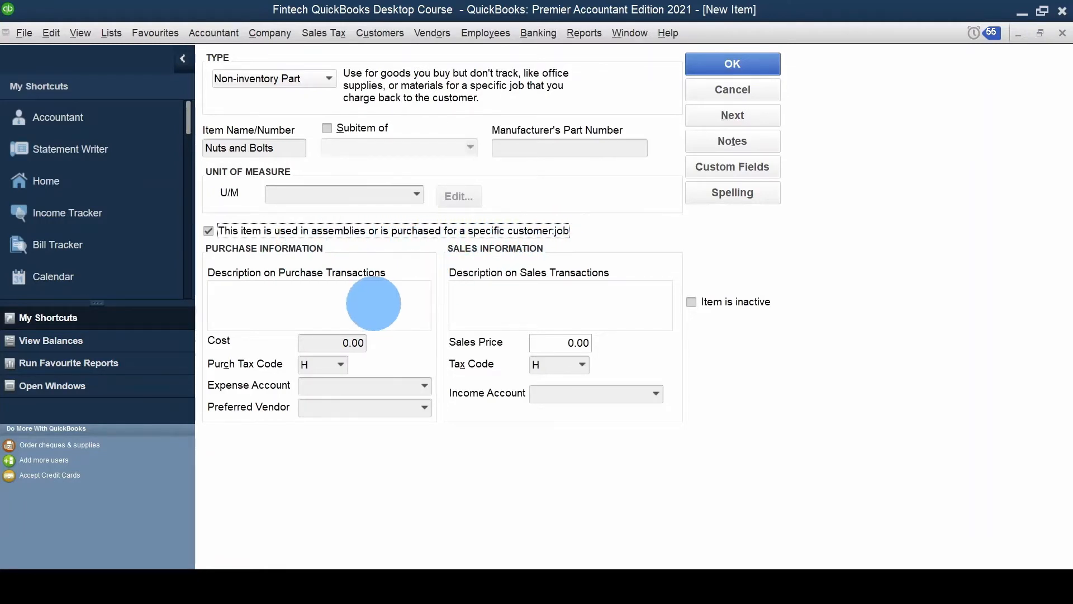
pyautogui.click(374, 303)
pyautogui.write('Nuts ')
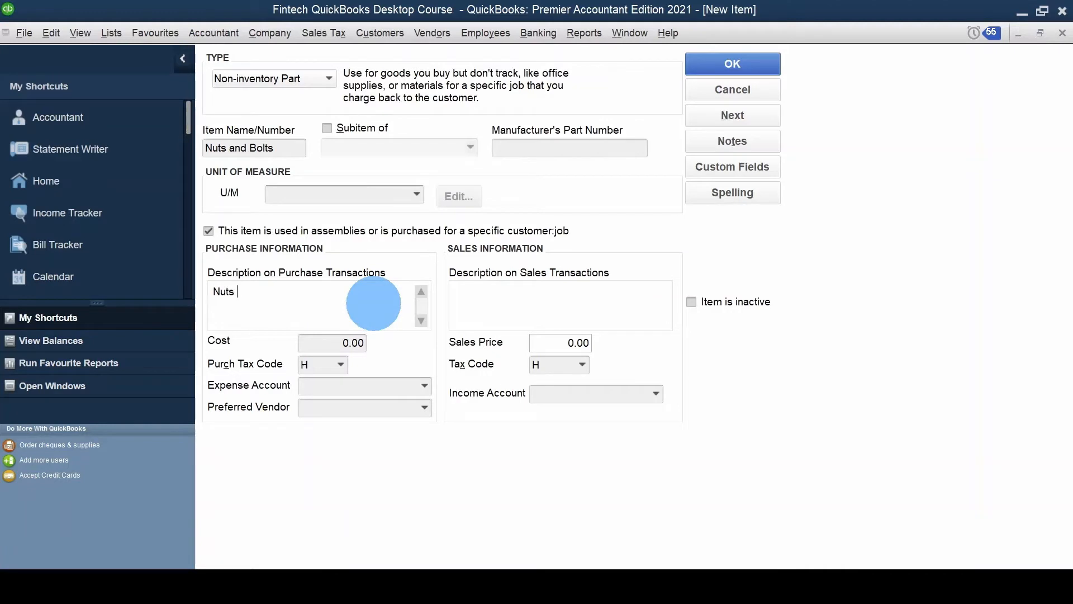
pyautogui.write('and Bolts')
pyautogui.press('Tab')
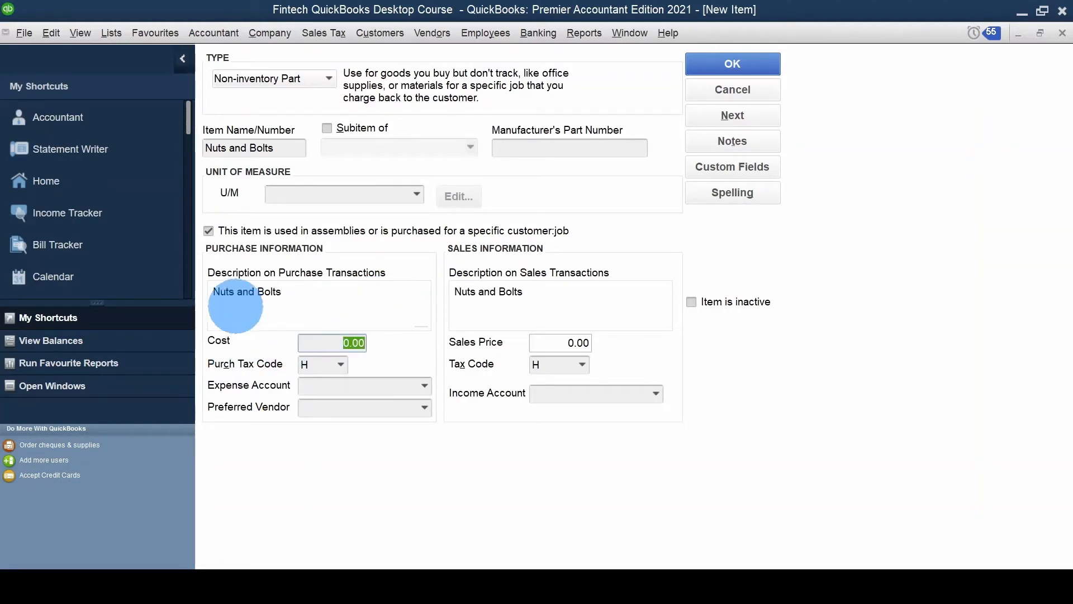
# Assign Cost of Goods Sold as the expense account of the Nuts and Bolts item, leaving the preferred vendor blank
pyautogui.press('Tab')
pyautogui.press('Tab')
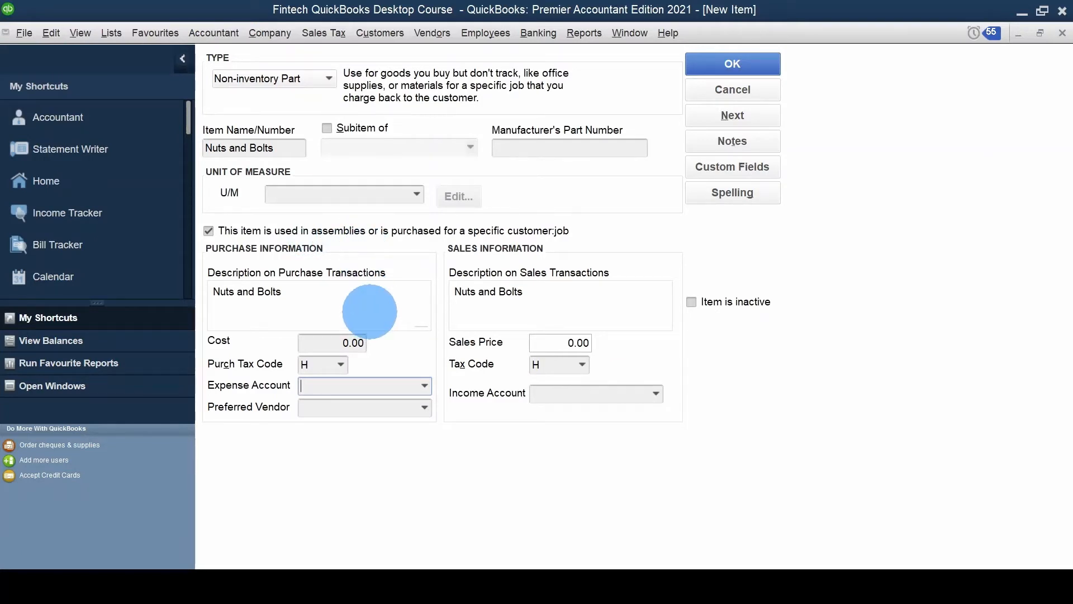
pyautogui.write('co')
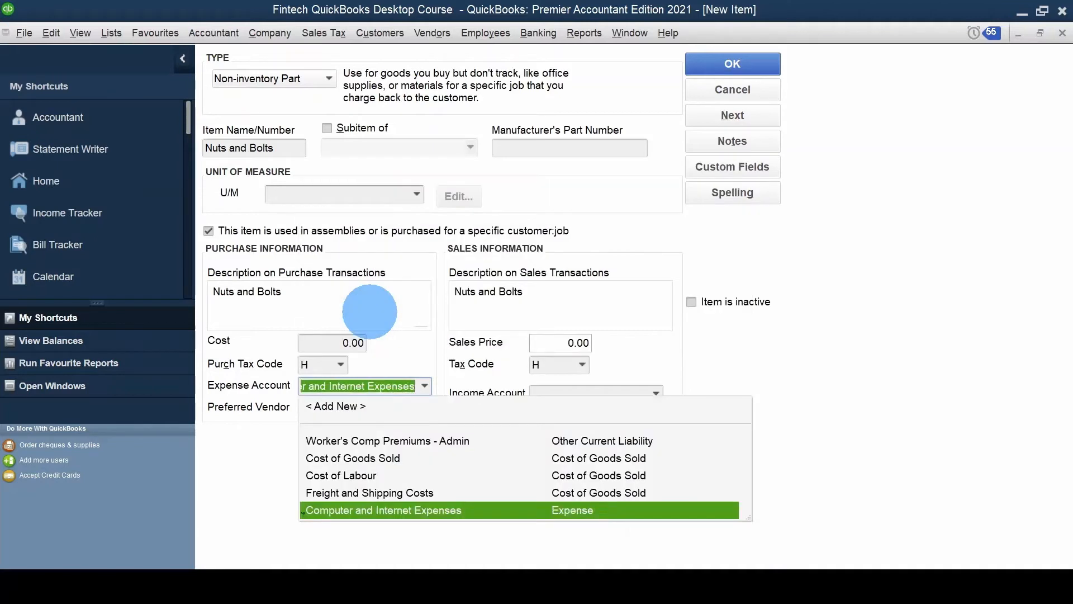
pyautogui.write('st of Goods Sold')
pyautogui.press('Tab')
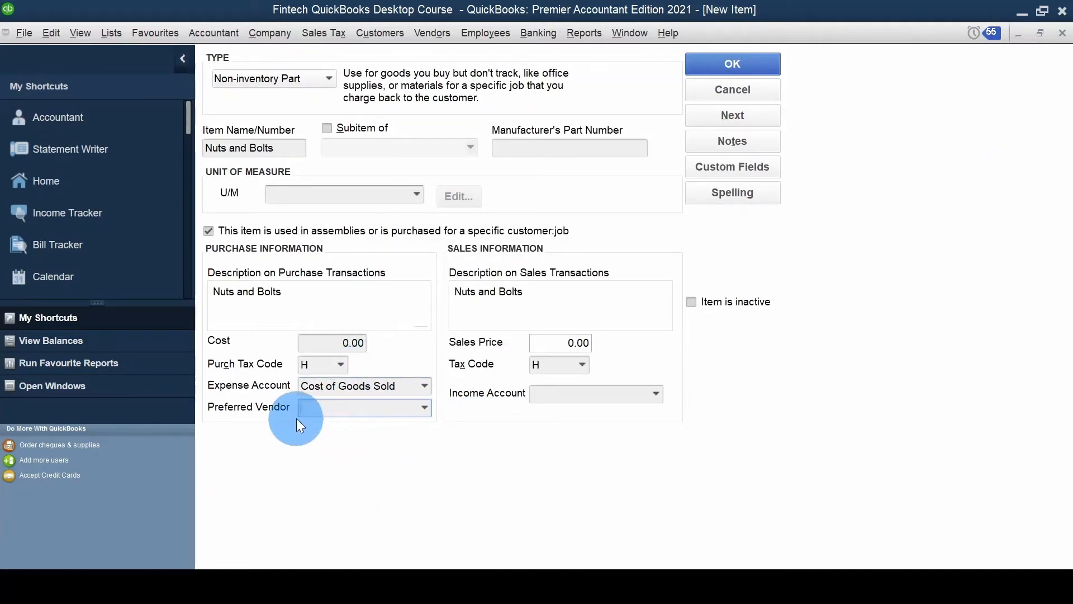
pyautogui.press('Tab')
pyautogui.press('Tab')
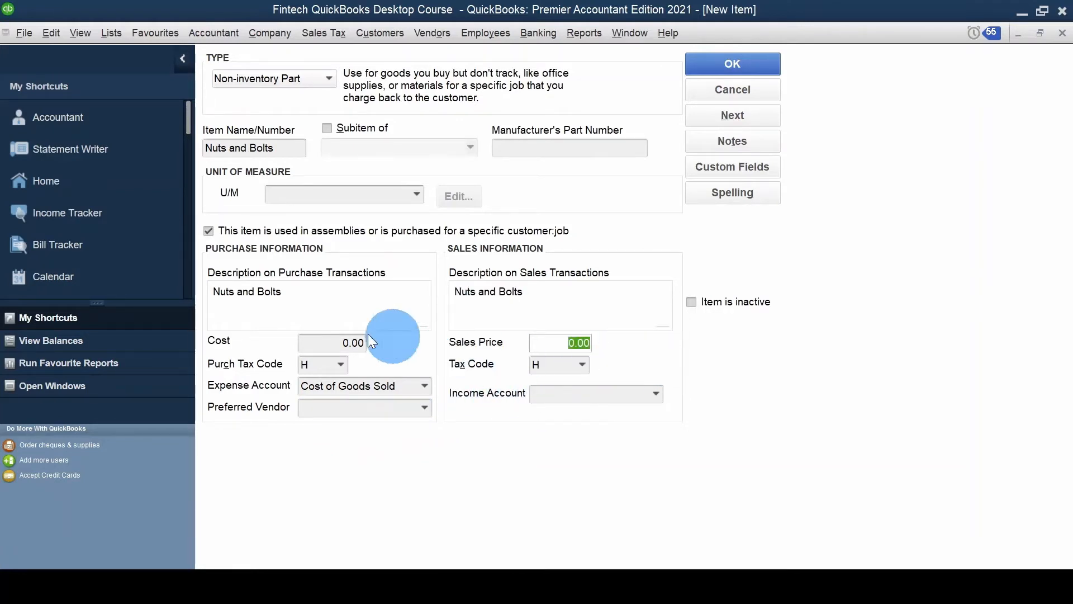
# Set the purchase cost of the Nuts and Bolts item to 0.05
pyautogui.click(339, 342)
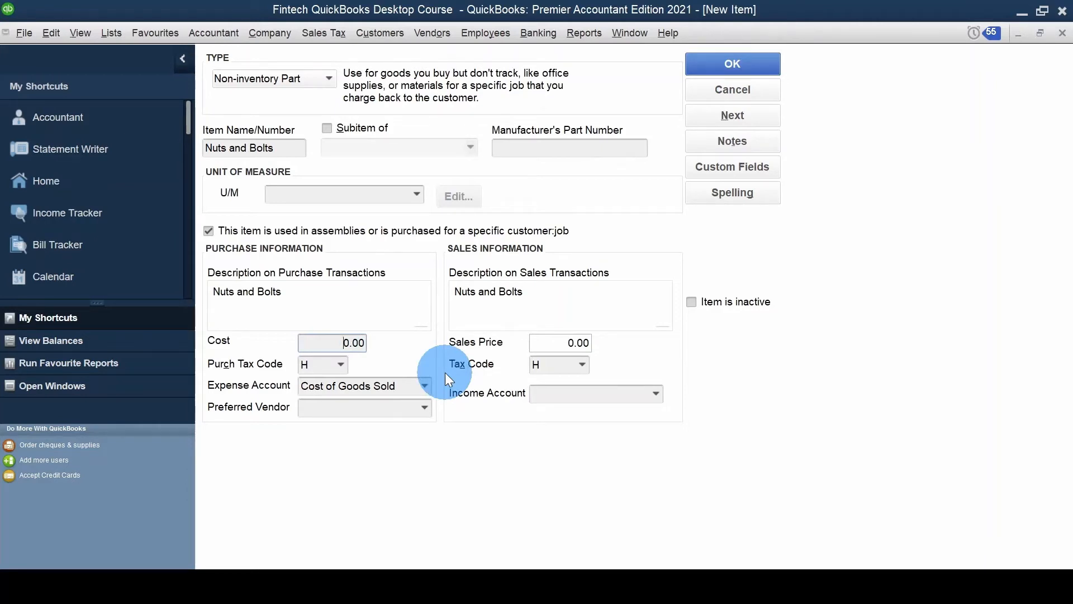
pyautogui.press('Right')
pyautogui.press('Right')
pyautogui.press('Right')
pyautogui.press('BackSpace')
pyautogui.write('5')
pyautogui.press('Tab')
# Set the sales price of the Nuts and Bolts item to 0.15
pyautogui.press('Tab')
pyautogui.press('Tab')
pyautogui.press('Tab')
pyautogui.press('Tab')
pyautogui.press('Right')
pyautogui.press('Left')
pyautogui.press('BackSpace')
pyautogui.press('Delete')
pyautogui.write('15')
# Assign Sales as the income account of the Nuts and Bolts item and save the item
pyautogui.press('Tab')
pyautogui.press('Tab')
pyautogui.write('Sal')
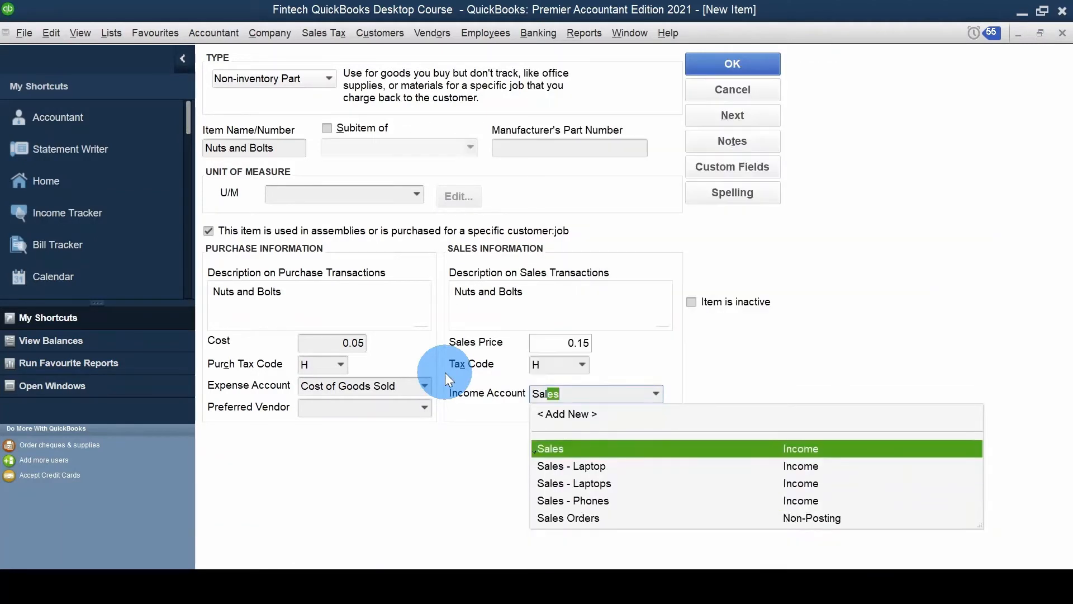
pyautogui.click(750, 453)
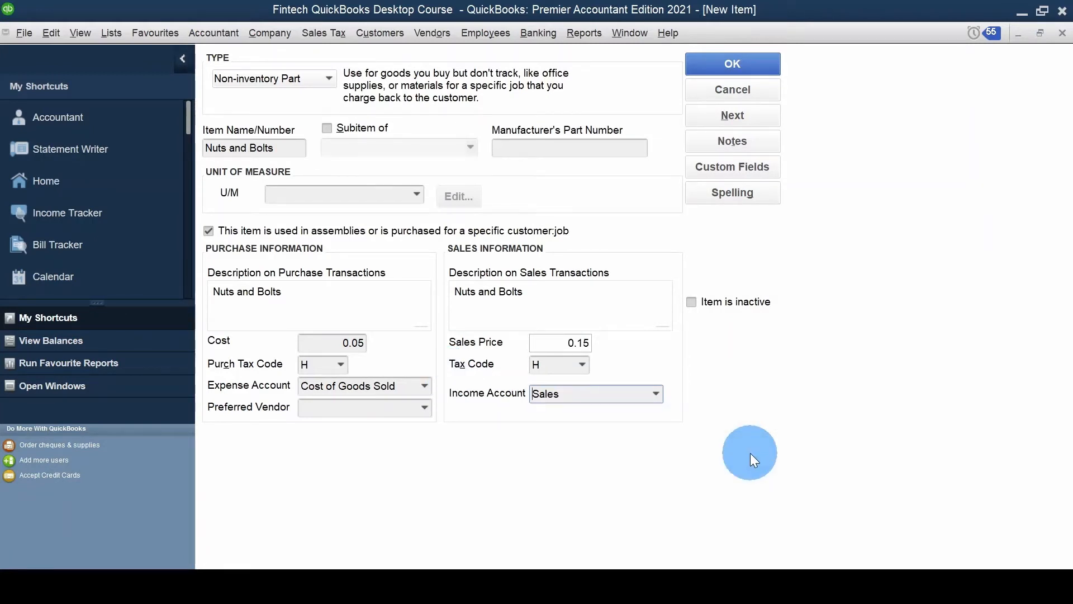
pyautogui.click(718, 63)
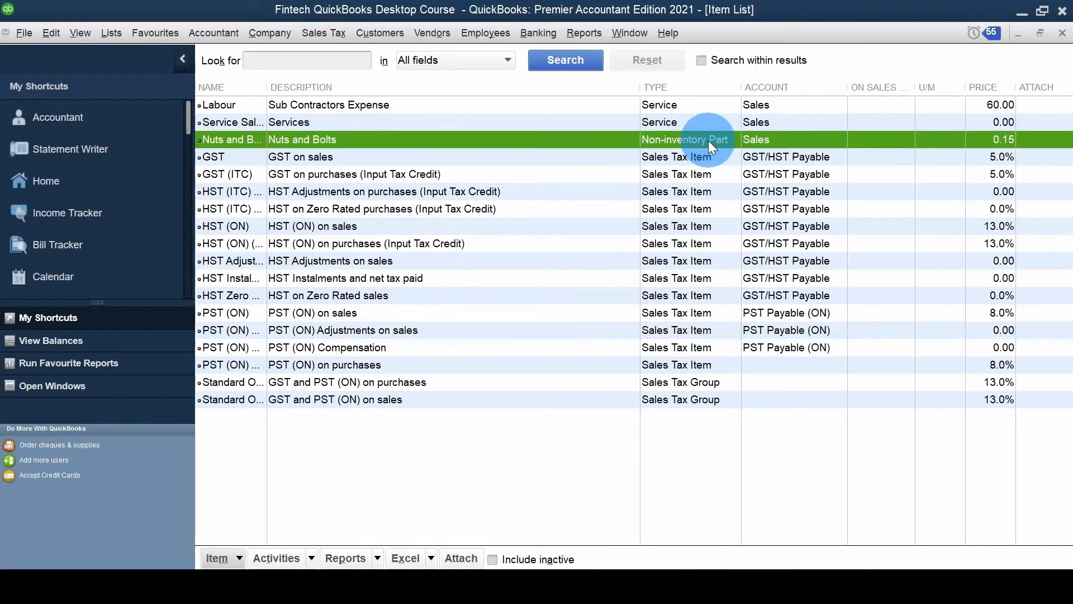
pyautogui.click(682, 105)
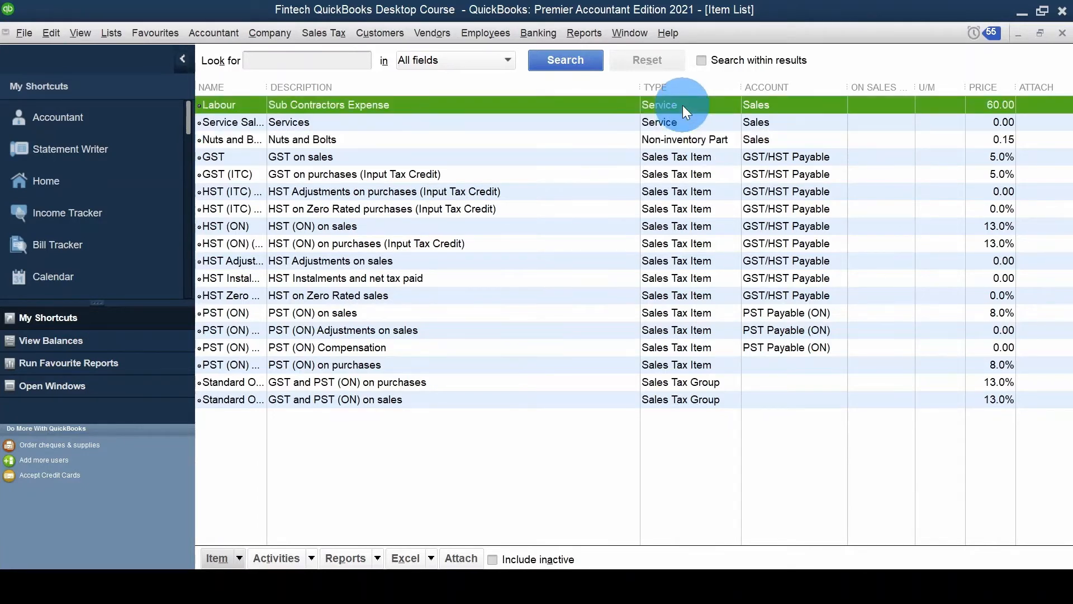
pyautogui.click(692, 138)
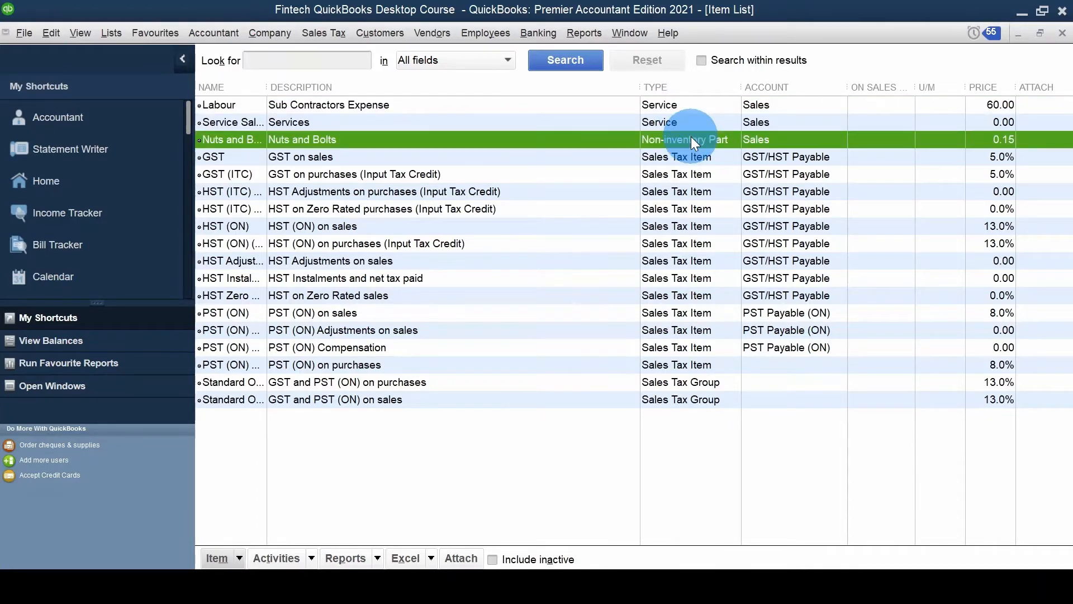
pyautogui.click(420, 482)
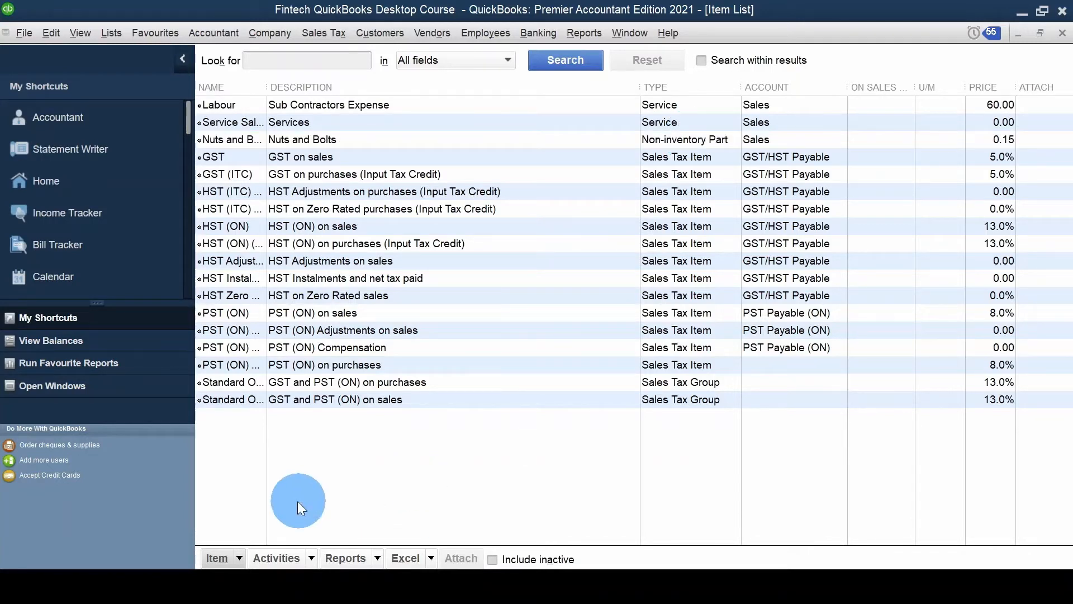
pyautogui.click(237, 556)
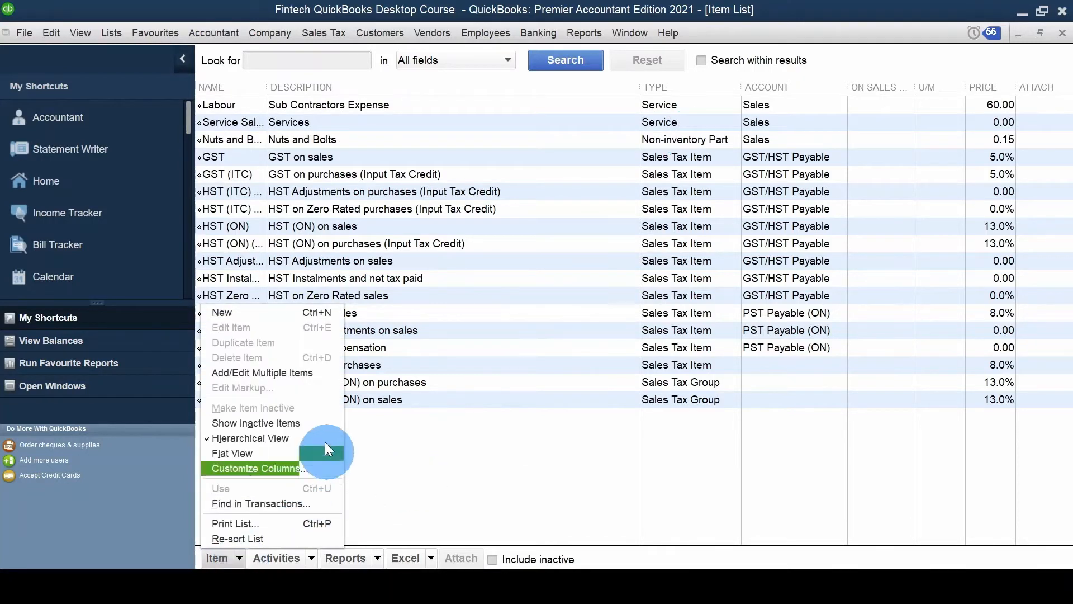
pyautogui.click(276, 313)
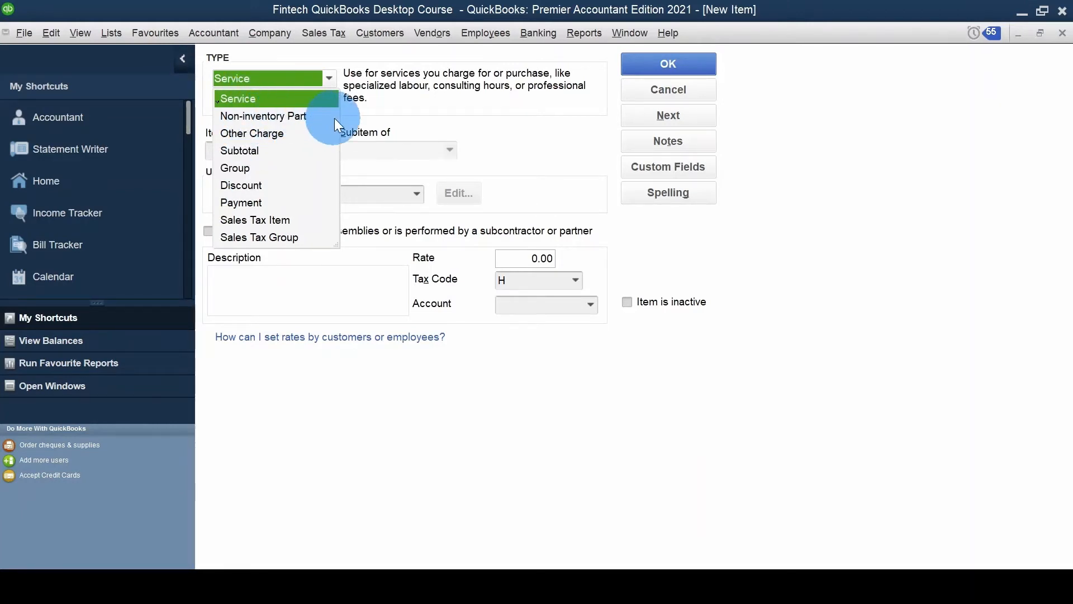
pyautogui.click(643, 90)
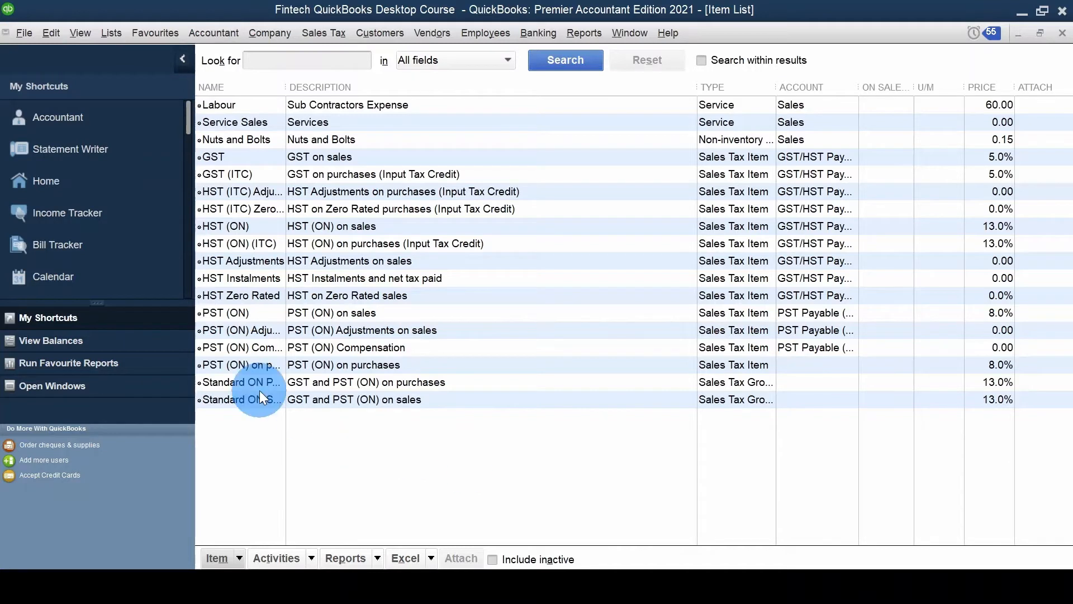
# Activate inventory and purchase orders in the company's Items & Inventory preferences, keeping Single U/M Per Item, and accept closing all open windows
pyautogui.click(44, 41)
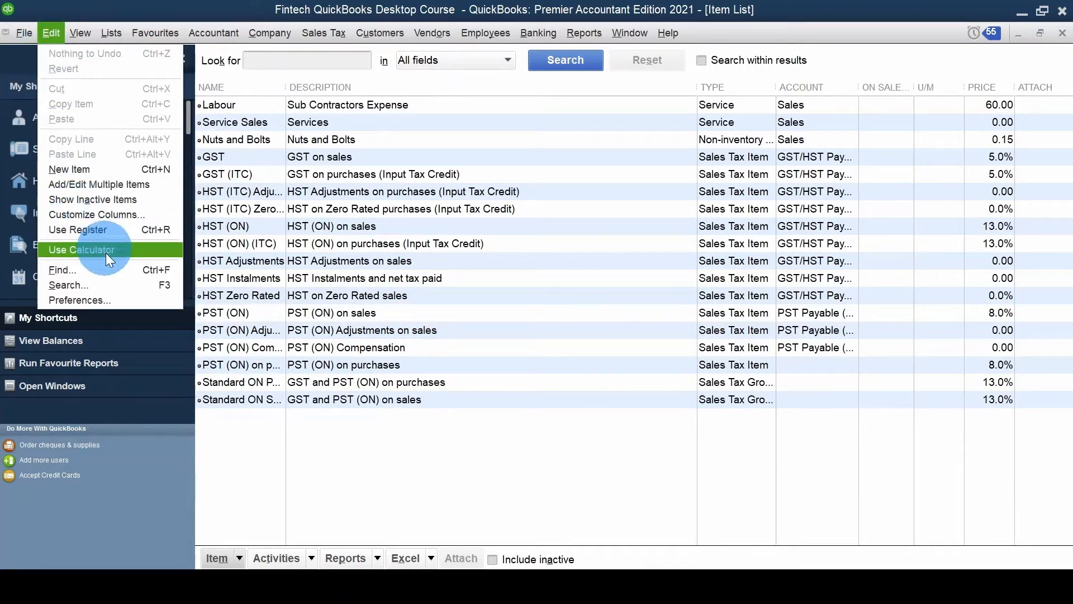
pyautogui.click(122, 300)
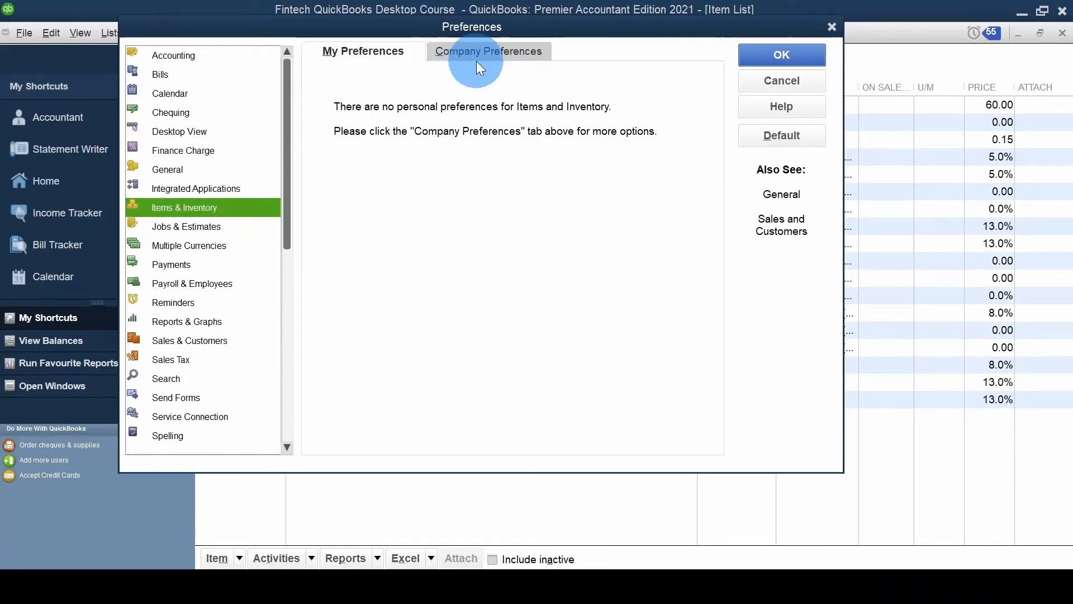
pyautogui.click(501, 49)
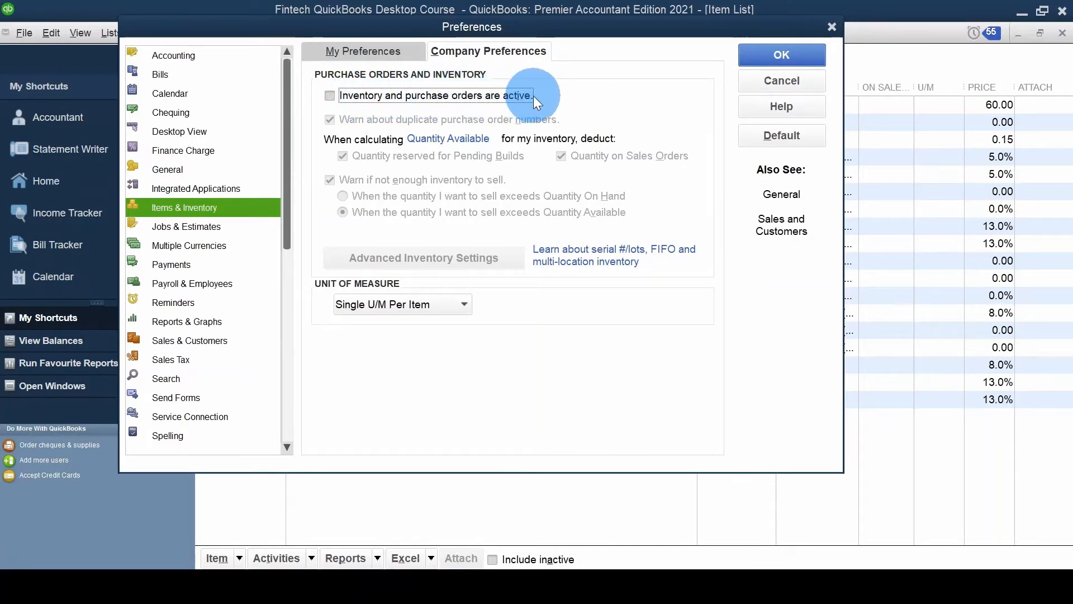
pyautogui.click(331, 96)
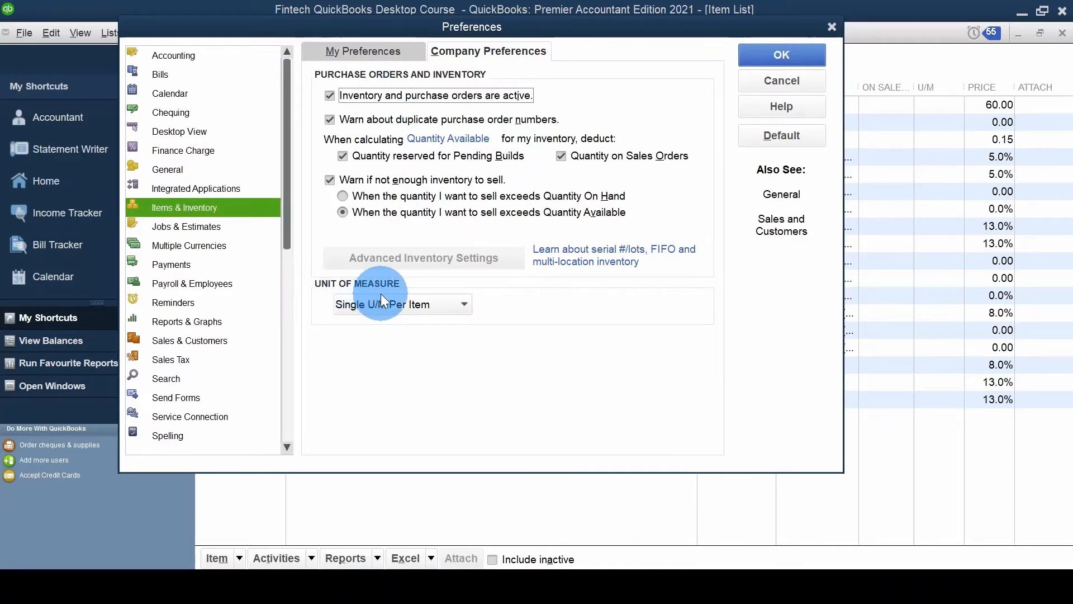
pyautogui.click(462, 306)
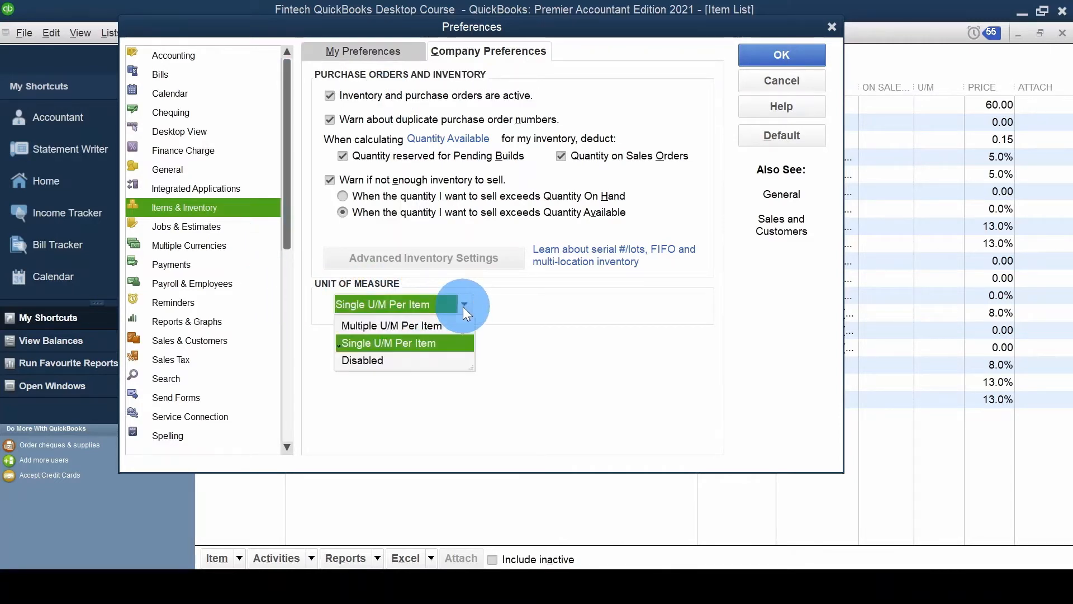
pyautogui.click(393, 344)
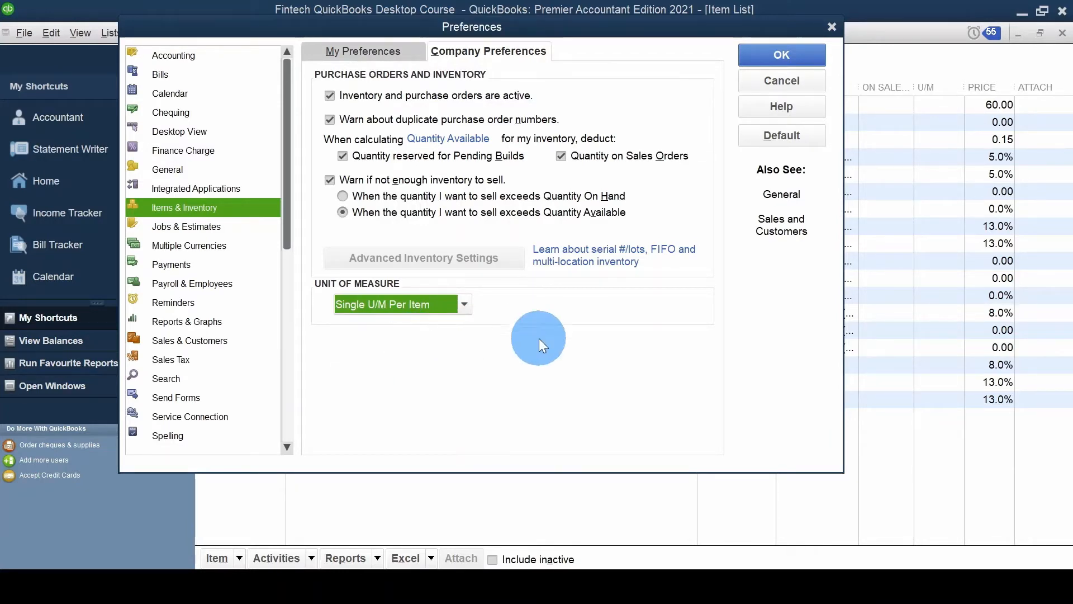
pyautogui.click(764, 58)
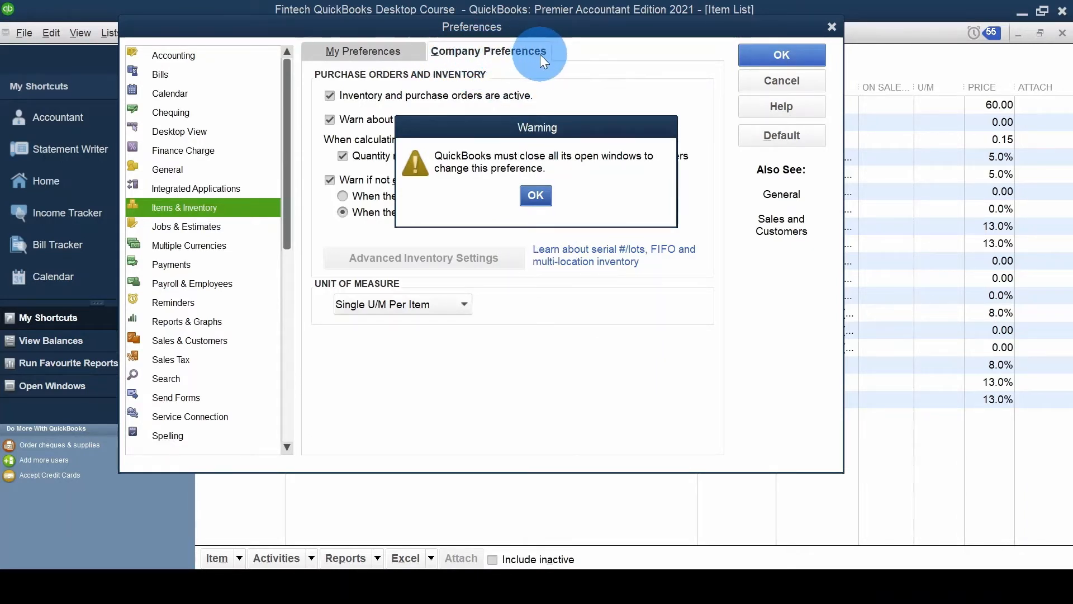
pyautogui.click(535, 195)
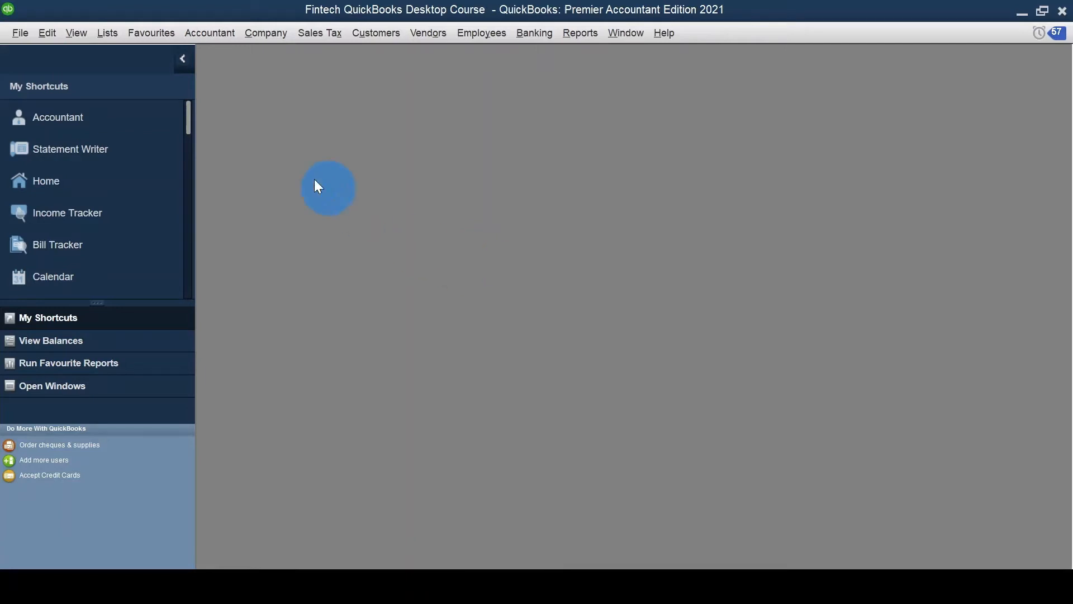
# Reopen the item list from the maximized home page and narrow its Description column so the type and account columns widen
pyautogui.click(130, 186)
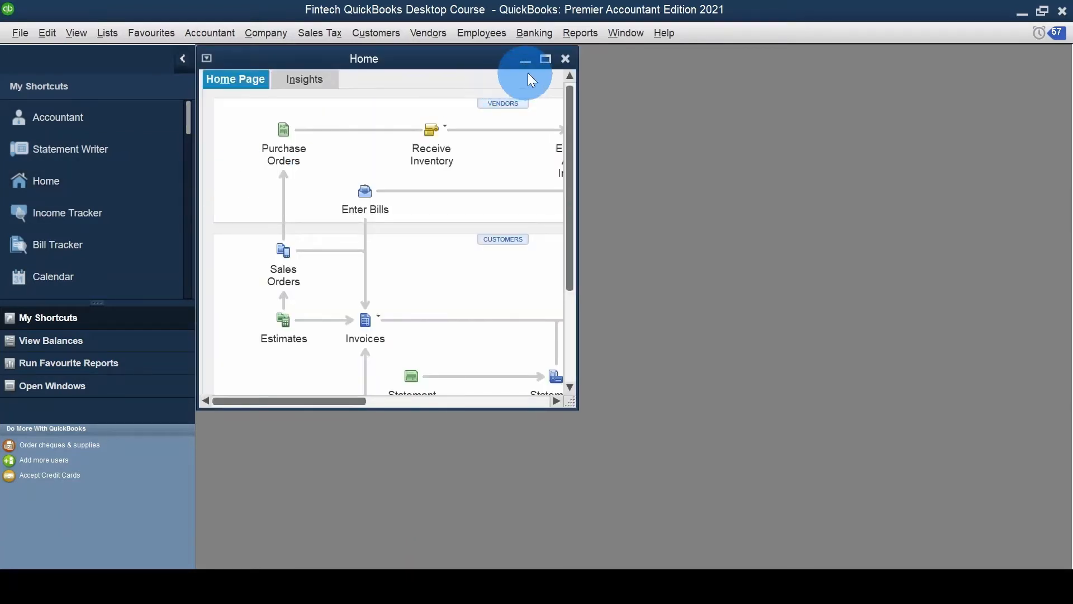
pyautogui.click(544, 63)
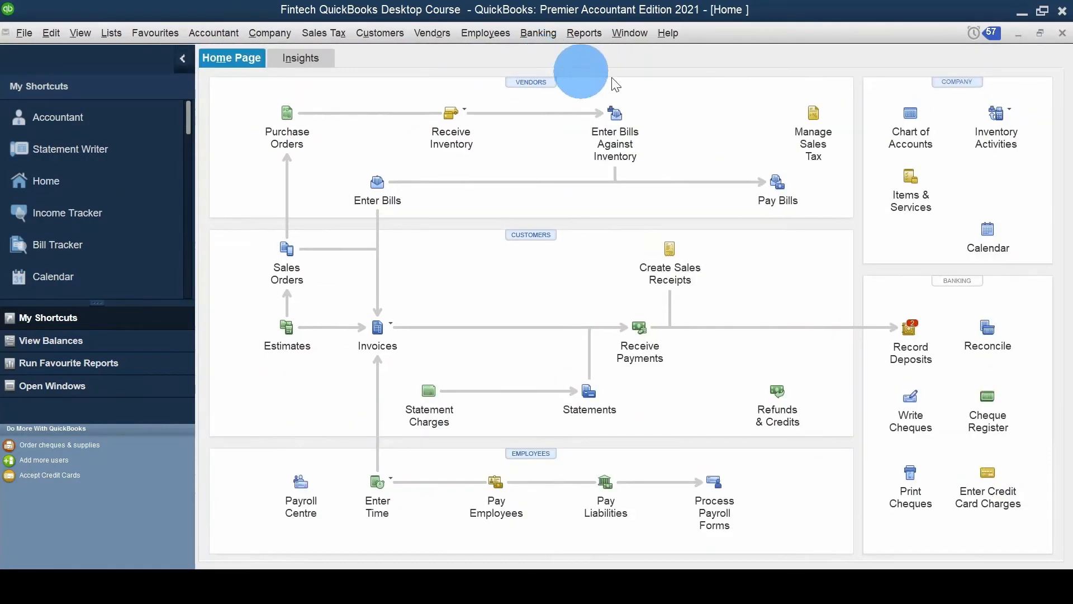
pyautogui.click(910, 195)
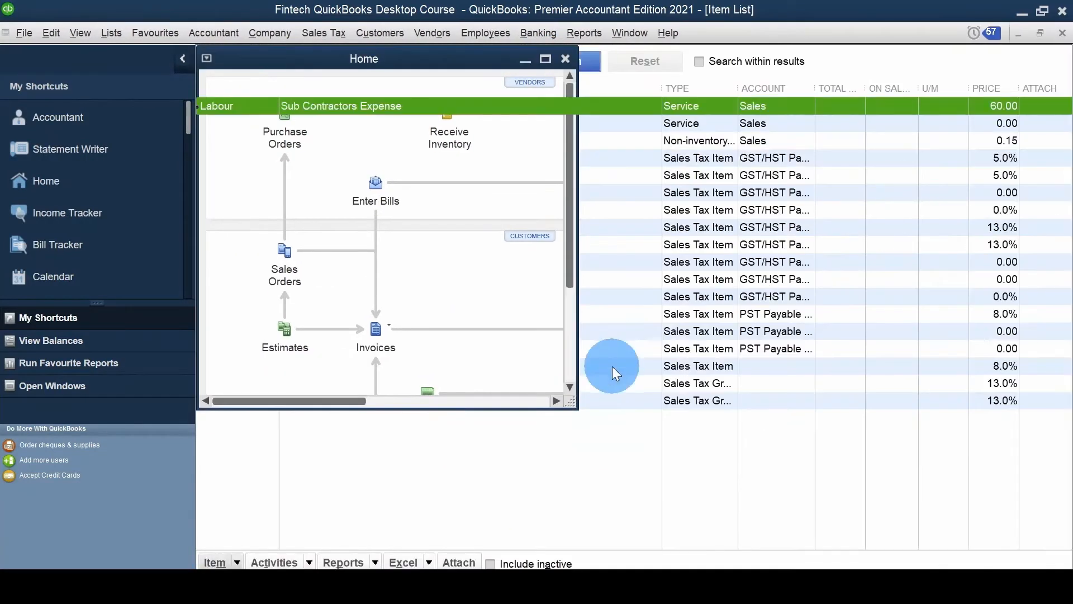
pyautogui.click(579, 486)
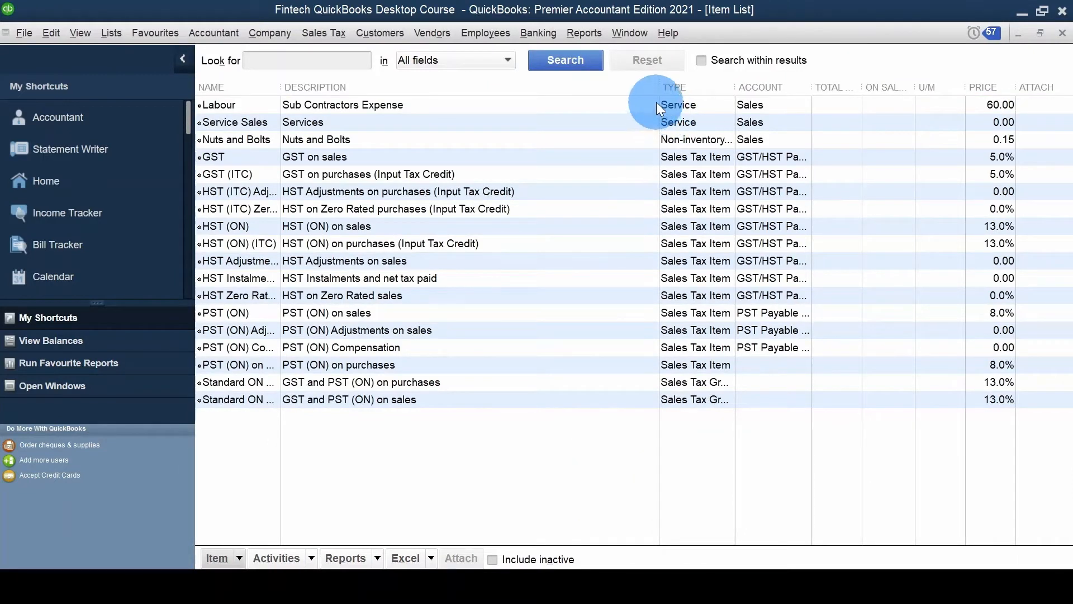
pyautogui.moveTo(661, 89); pyautogui.dragTo(567, 89)
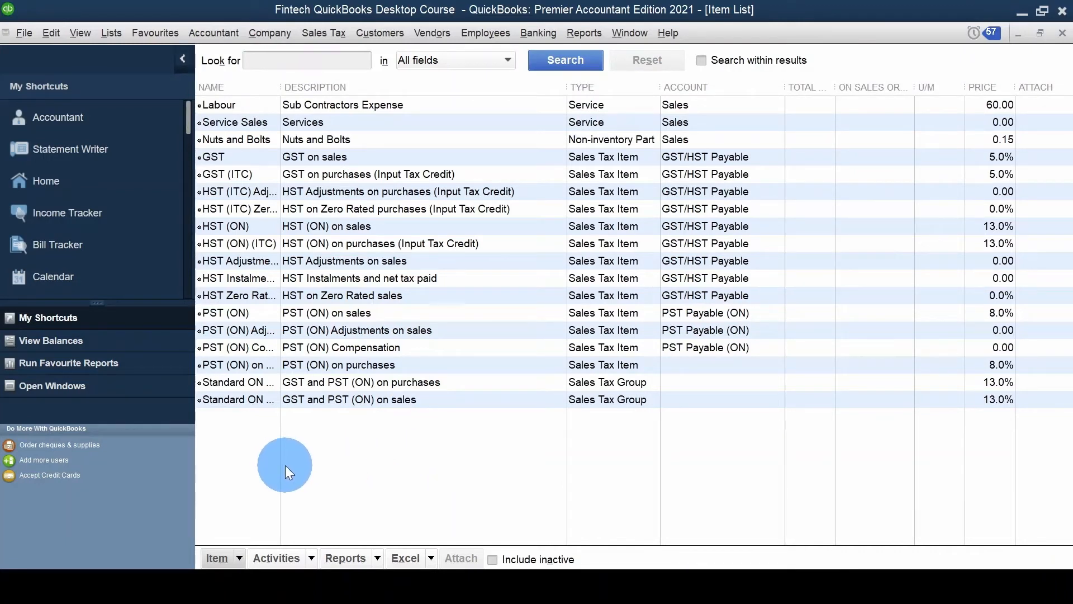
# Start a new item of type Inventory Part, ready for its name
pyautogui.click(239, 559)
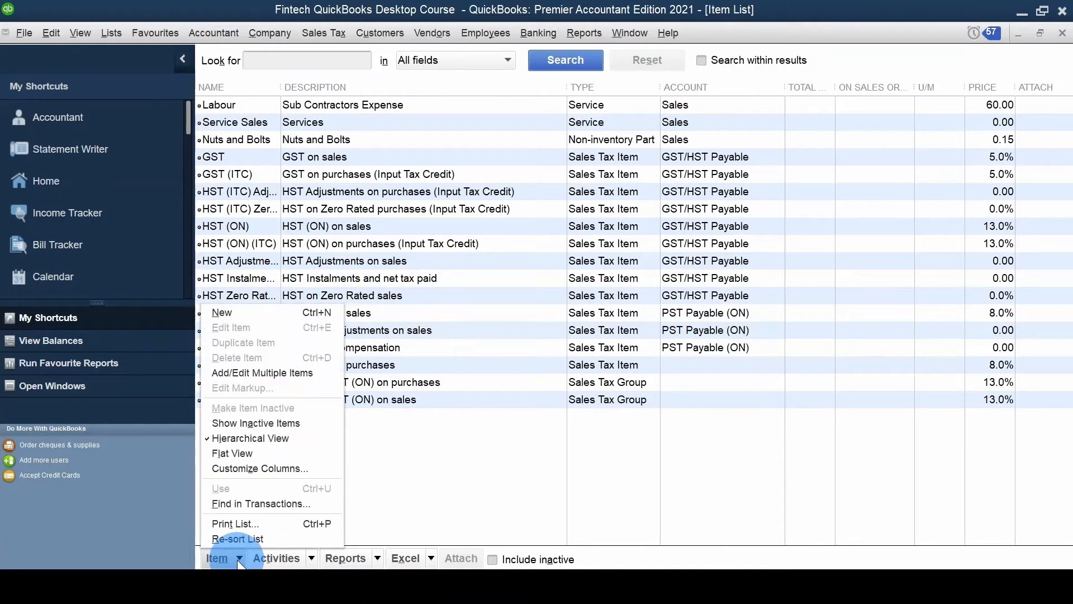
pyautogui.click(273, 317)
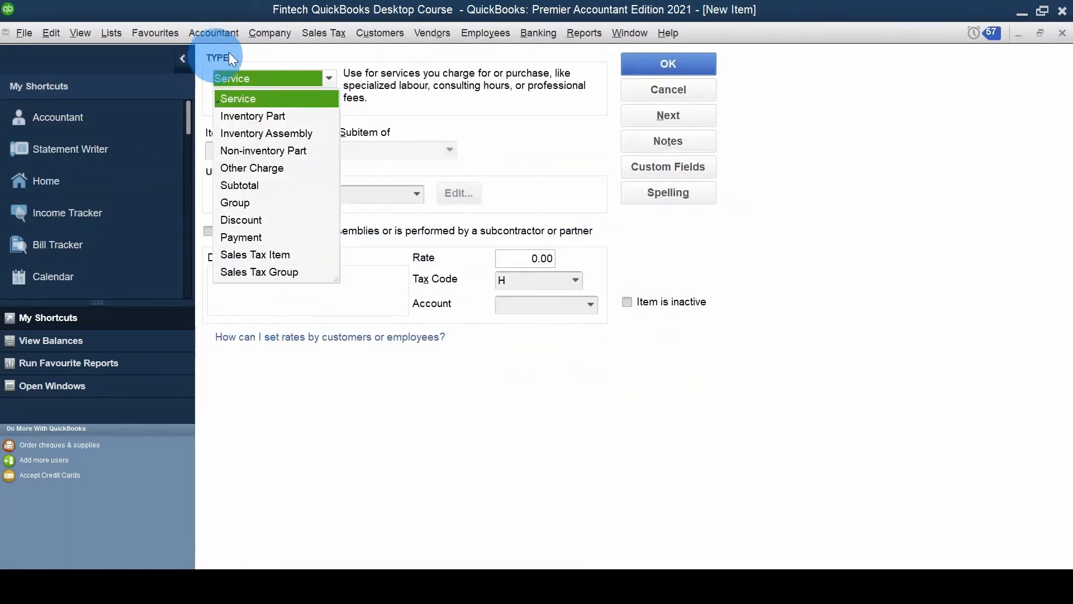
pyautogui.click(251, 116)
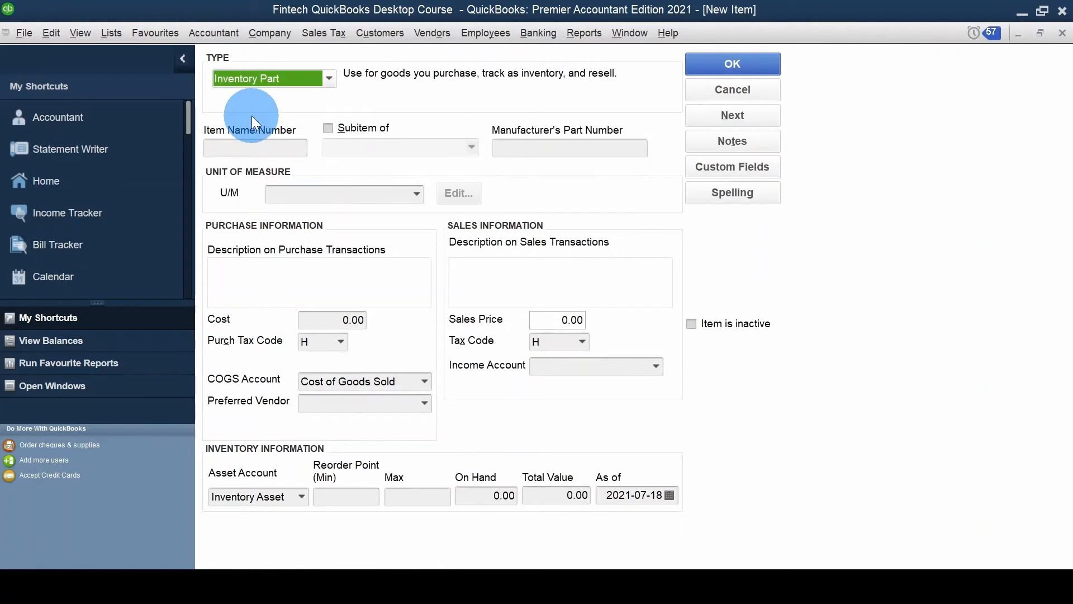
pyautogui.click(258, 146)
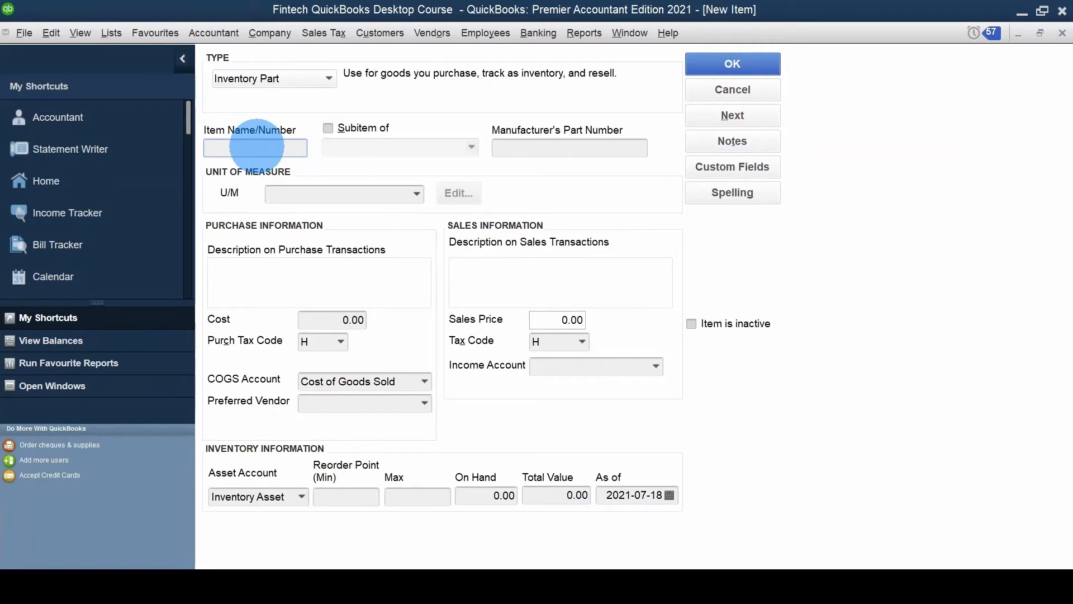
# Review the company preferences for Items & Inventory, including the inventory and unit of measure options, and leave without changes
pyautogui.hotkey('alt', 'e')
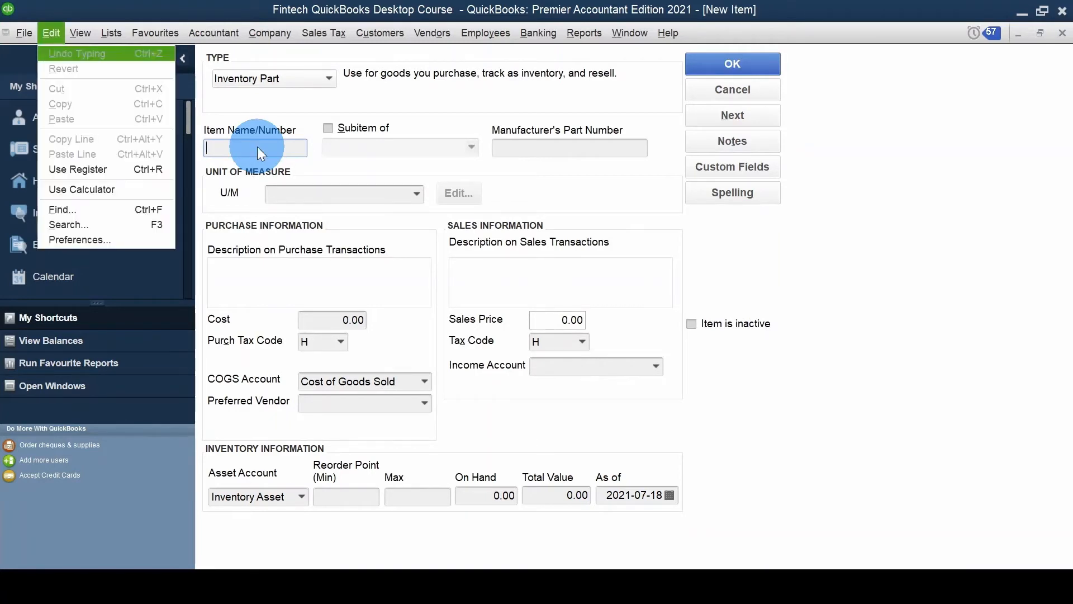
pyautogui.click(129, 240)
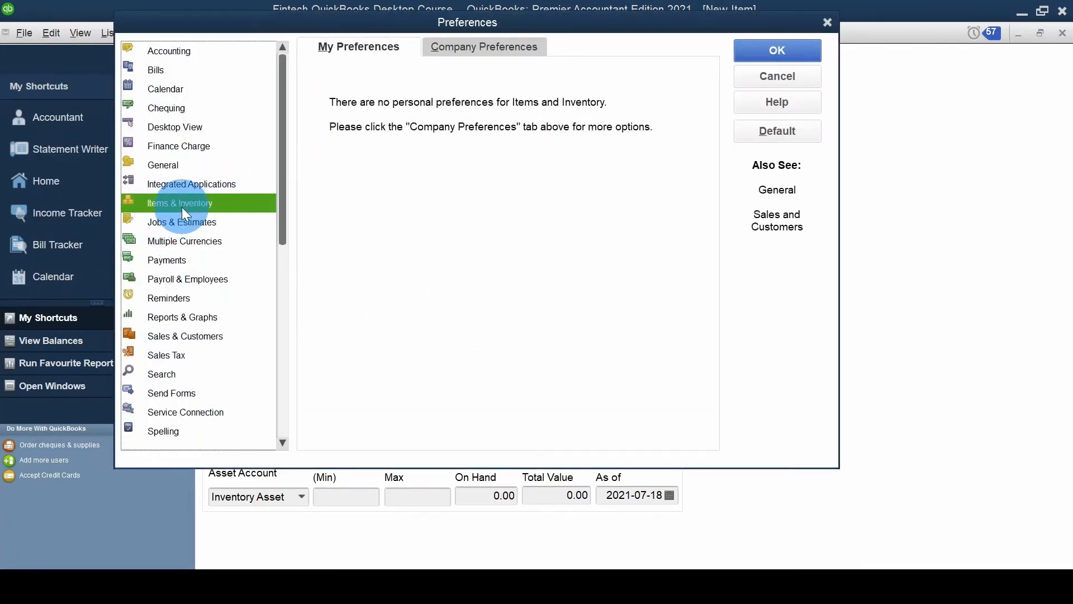
pyautogui.click(479, 48)
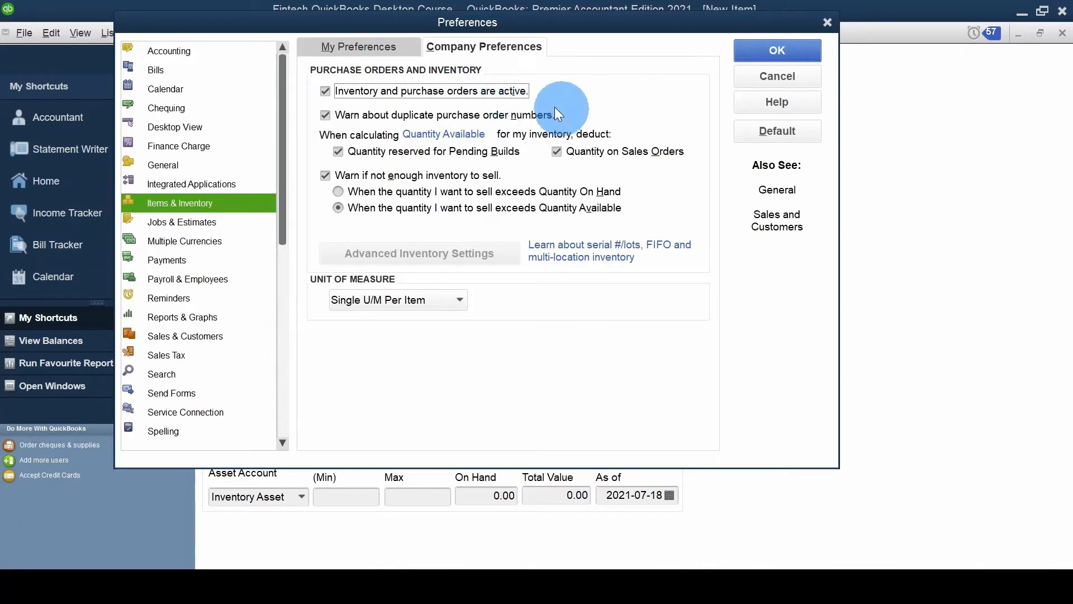
pyautogui.click(780, 78)
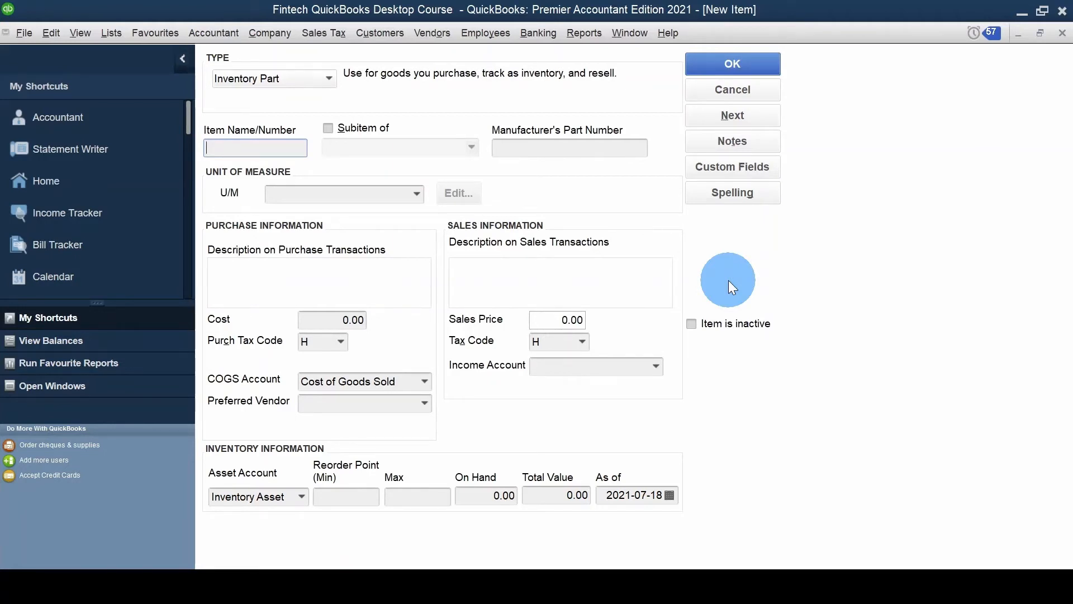
# Name the new inventory part Backrest and set its unit of measure to each (ea)
pyautogui.write('Backrest')
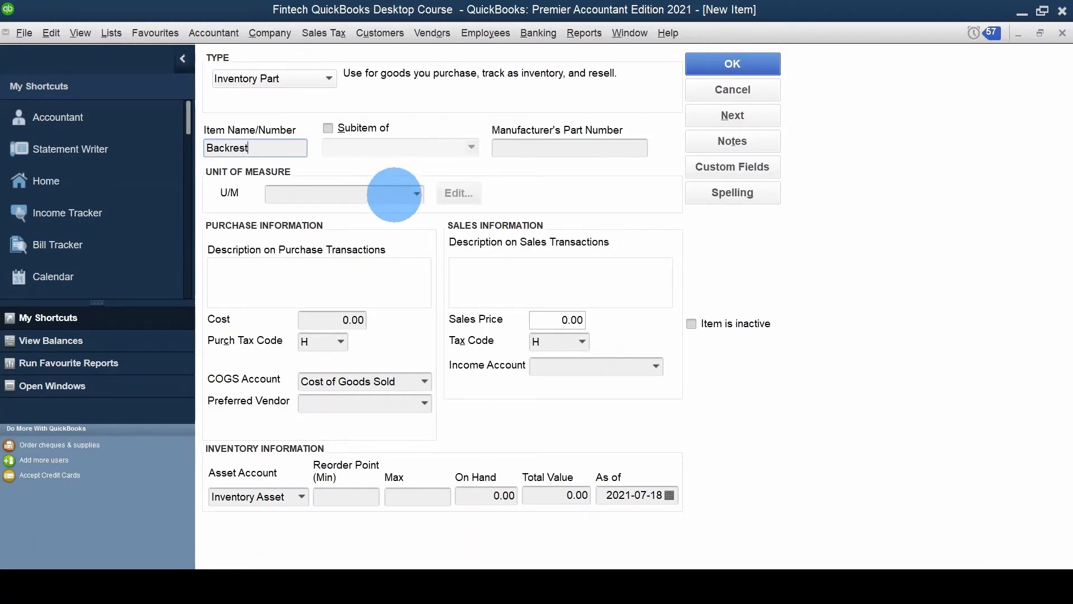
pyautogui.click(412, 193)
pyautogui.click(417, 194)
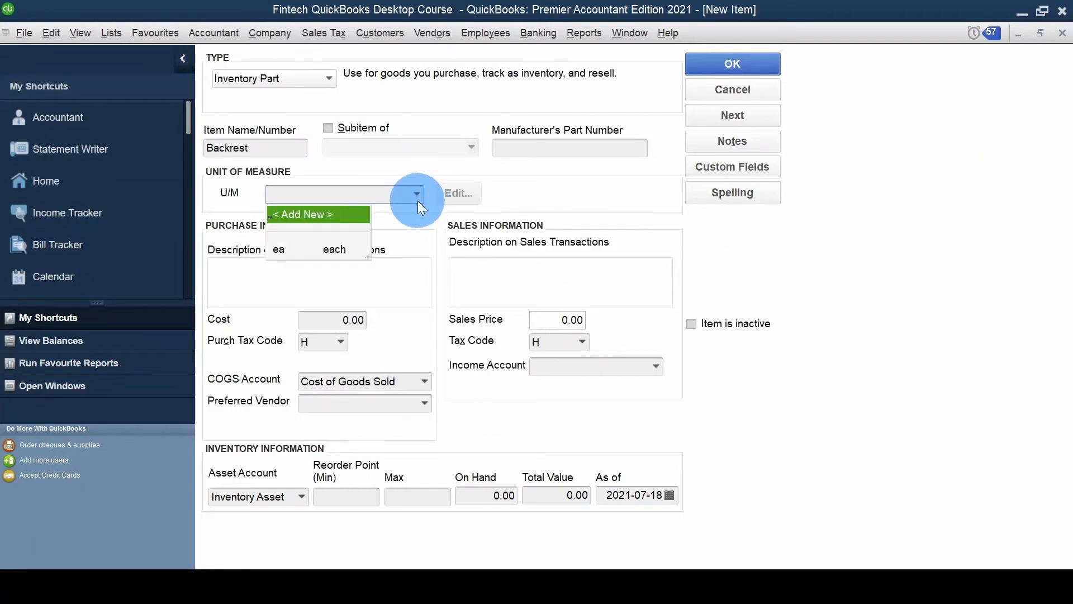
pyautogui.click(341, 246)
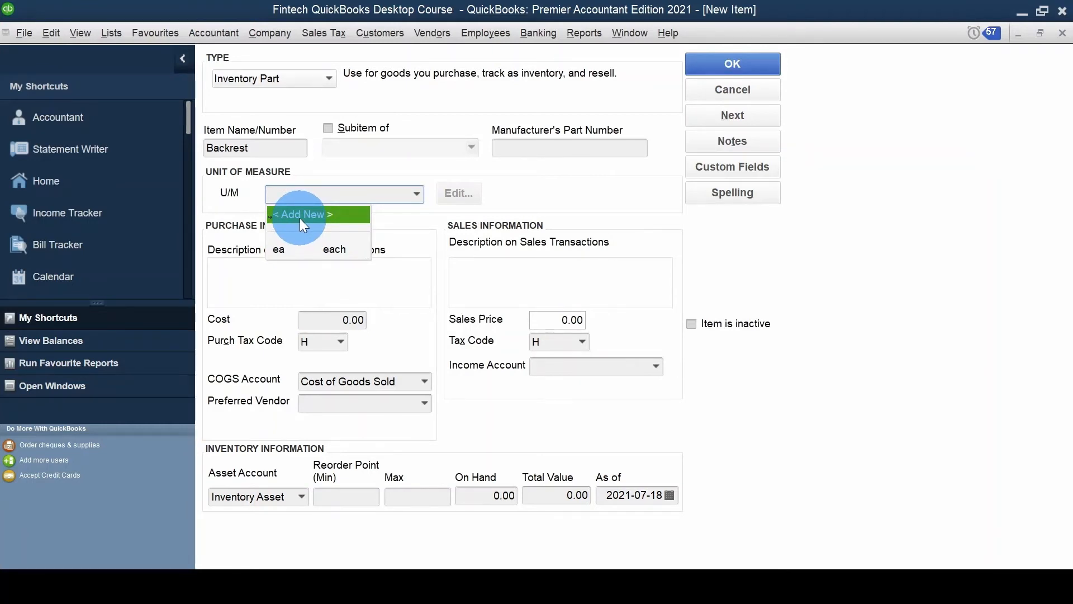
pyautogui.click(311, 252)
# Enter Backrest as the purchase description with a cost of 5.00, keeping Cost of Goods Sold and a blank preferred vendor
pyautogui.click(323, 287)
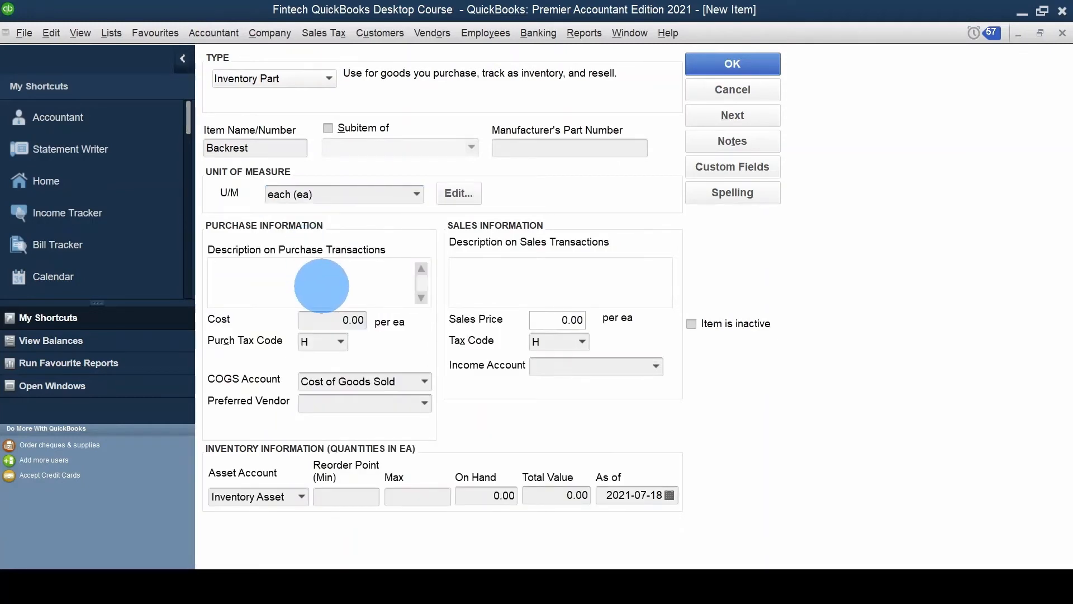
pyautogui.write('Backrest')
pyautogui.press('Tab')
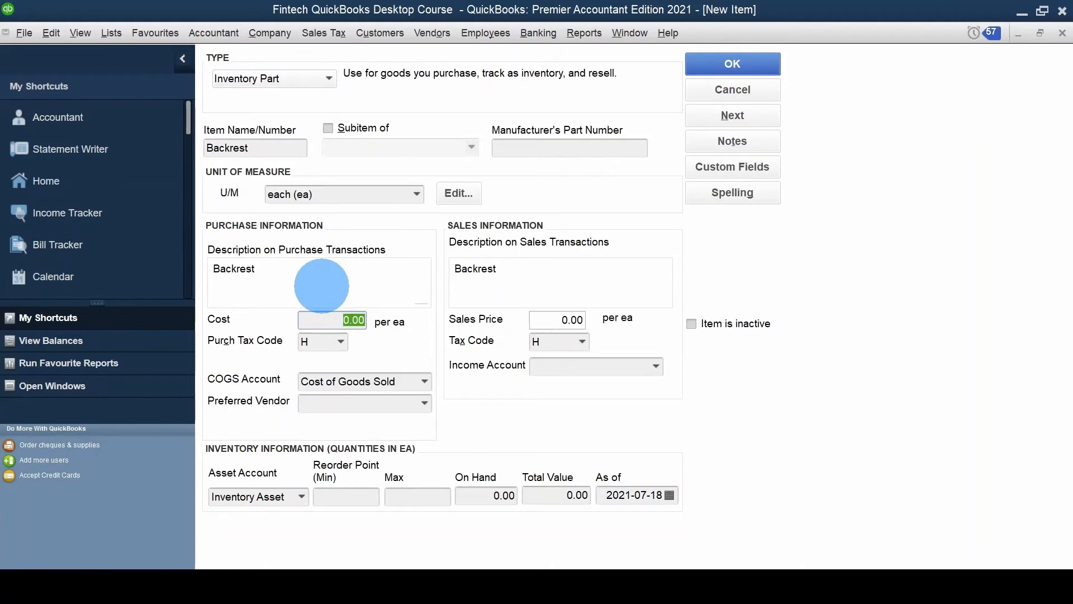
pyautogui.write('5')
pyautogui.press('Tab')
pyautogui.press('Tab')
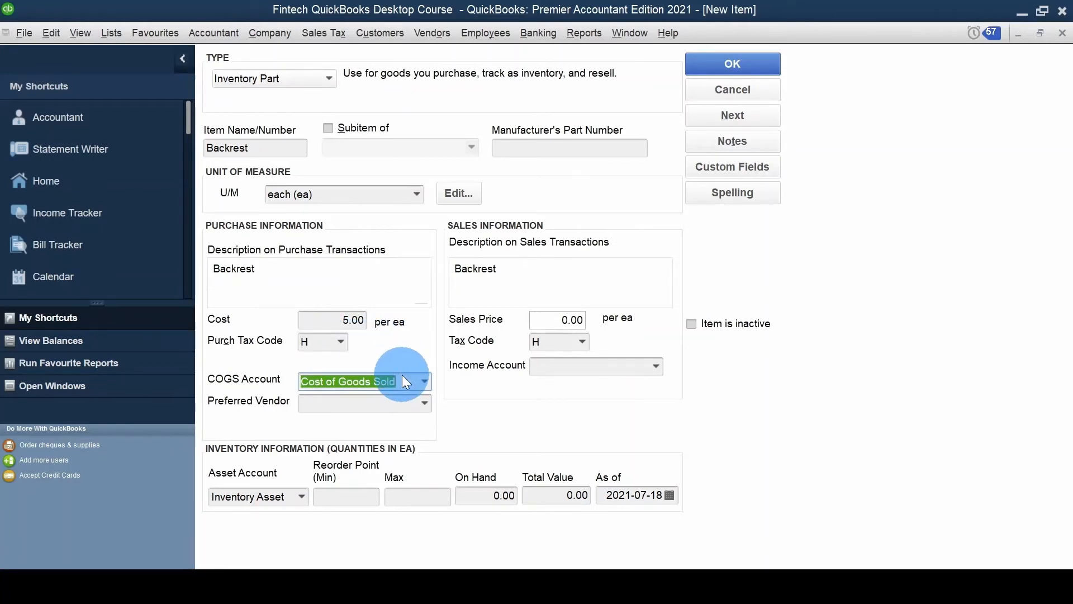
pyautogui.press('Tab')
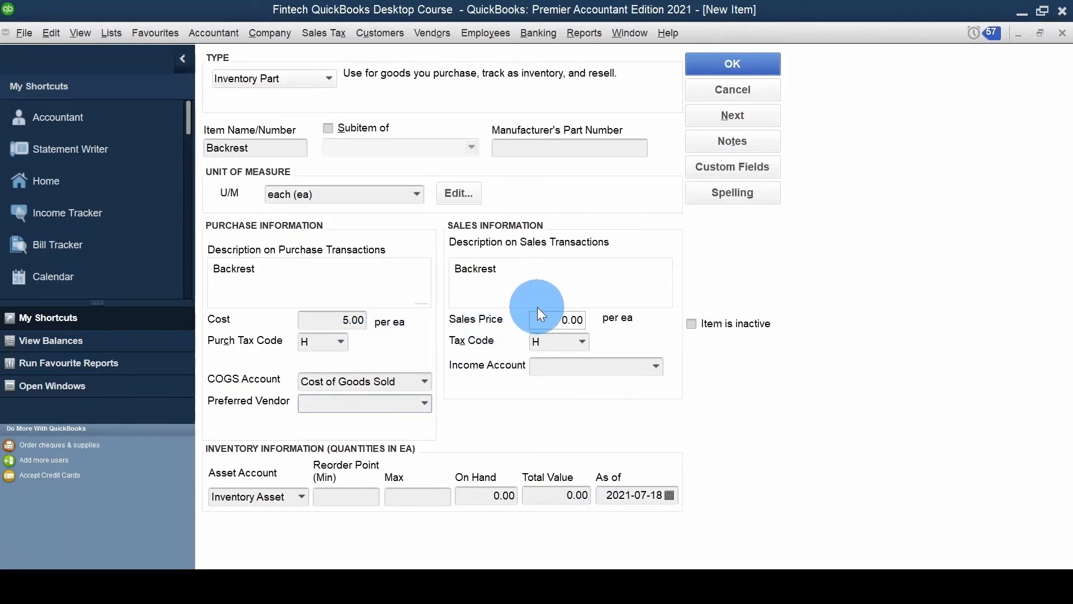
# Set the Backrest item's sales price to 10.00 and assign Sales as its income account, keeping the sales description and tax code H
pyautogui.press('Tab')
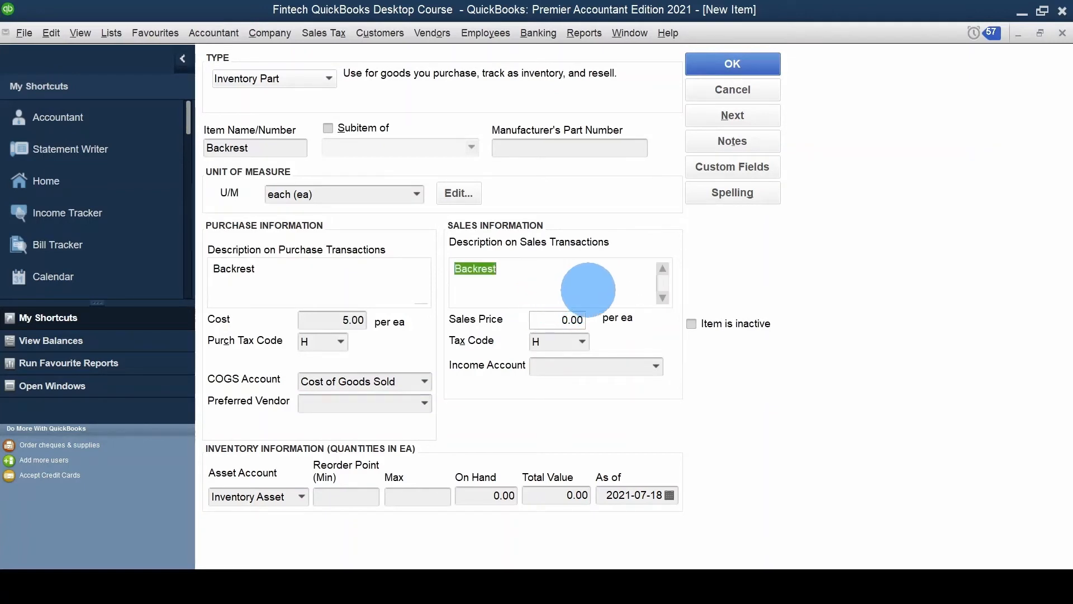
pyautogui.press('Tab')
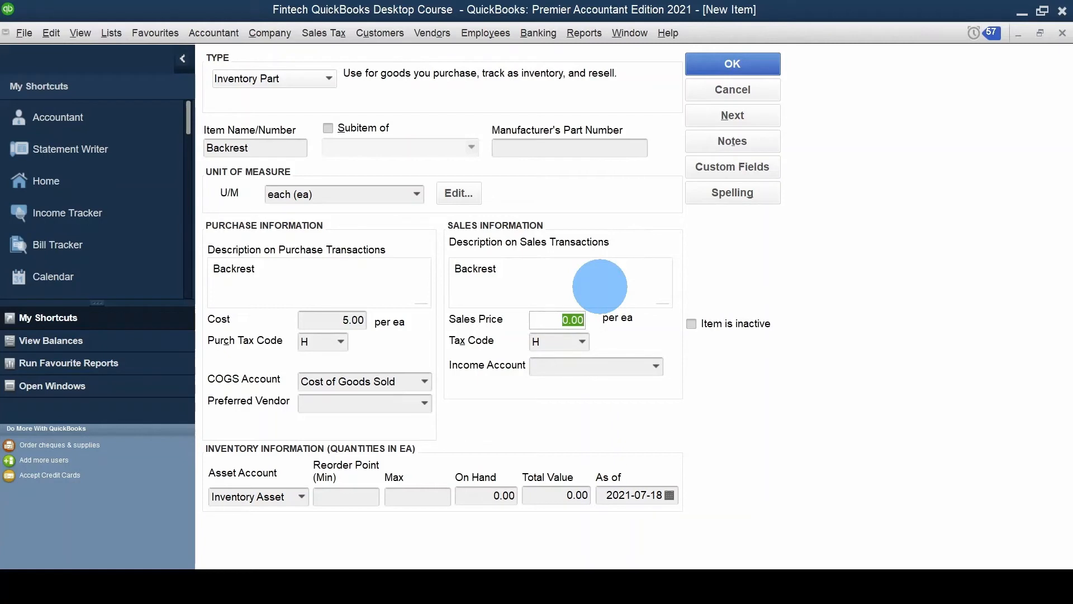
pyautogui.write('10')
pyautogui.press('Tab')
pyautogui.hotkey('shift', 'Tab')
pyautogui.press('Tab')
pyautogui.press('Tab')
pyautogui.write('Sa')
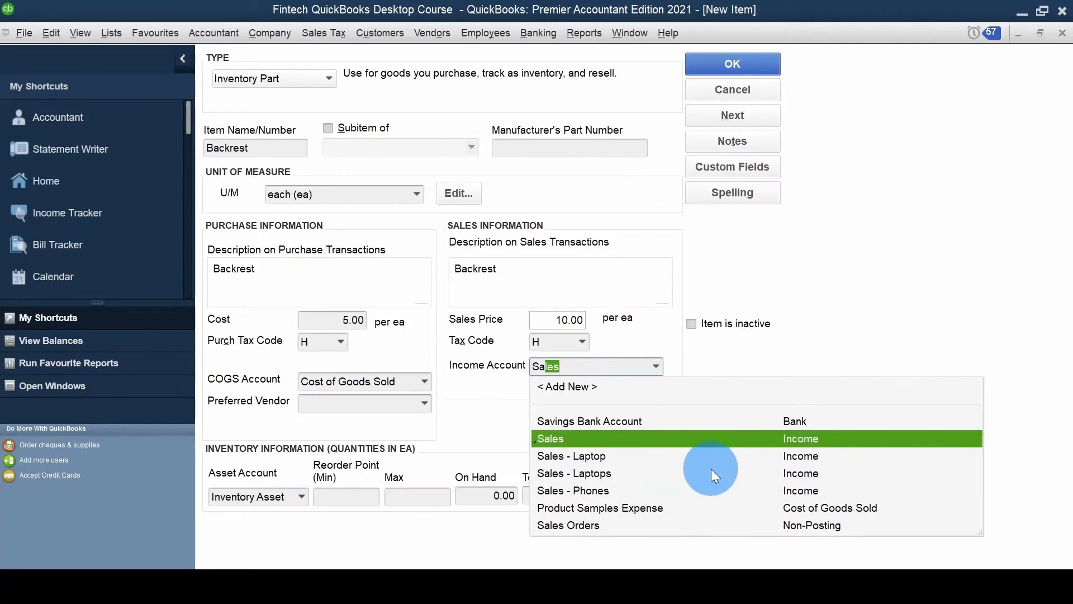
pyautogui.click(734, 440)
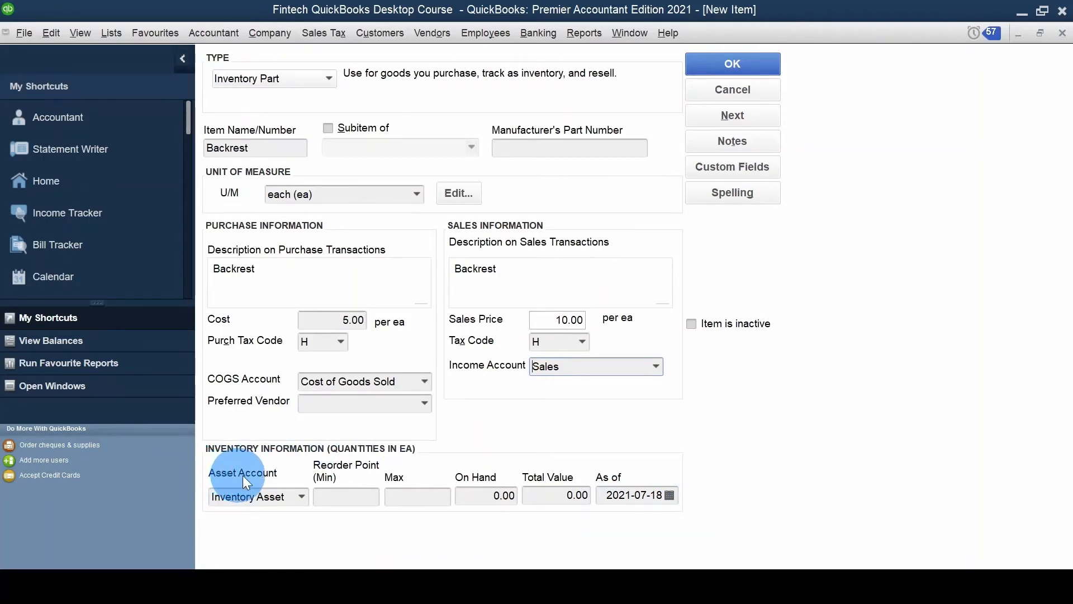
# Review the available asset accounts for the Backrest item, keeping Inventory Asset selected
pyautogui.click(301, 496)
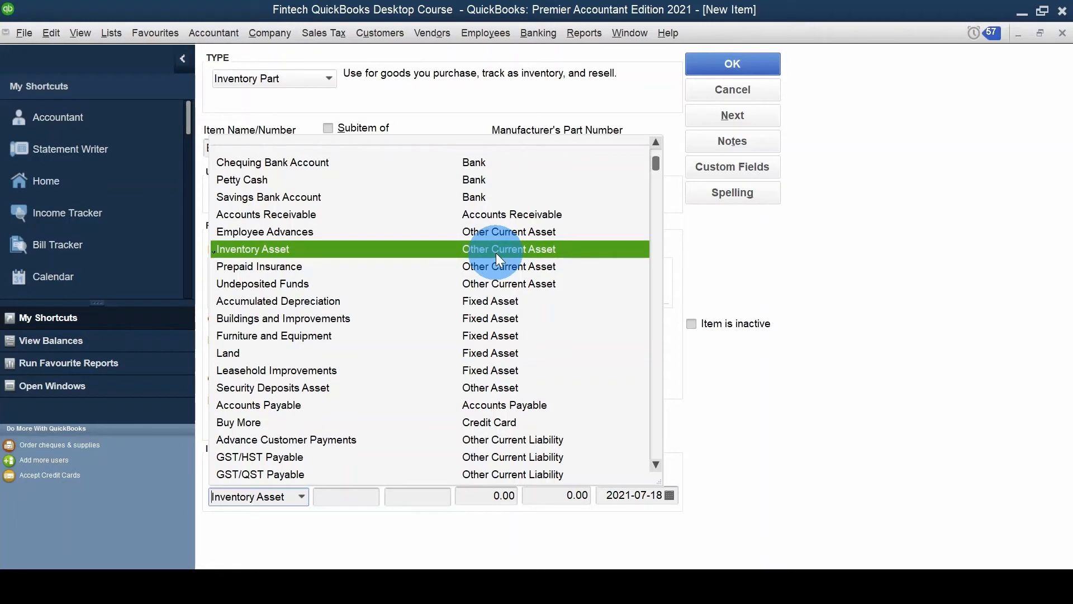
pyautogui.click(810, 375)
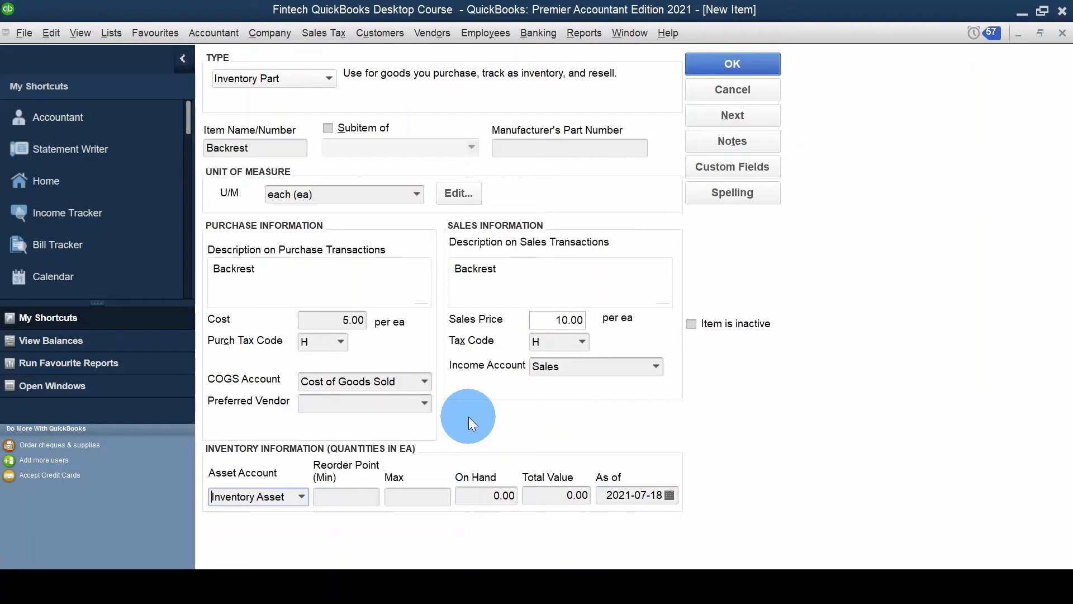
pyautogui.click(561, 366)
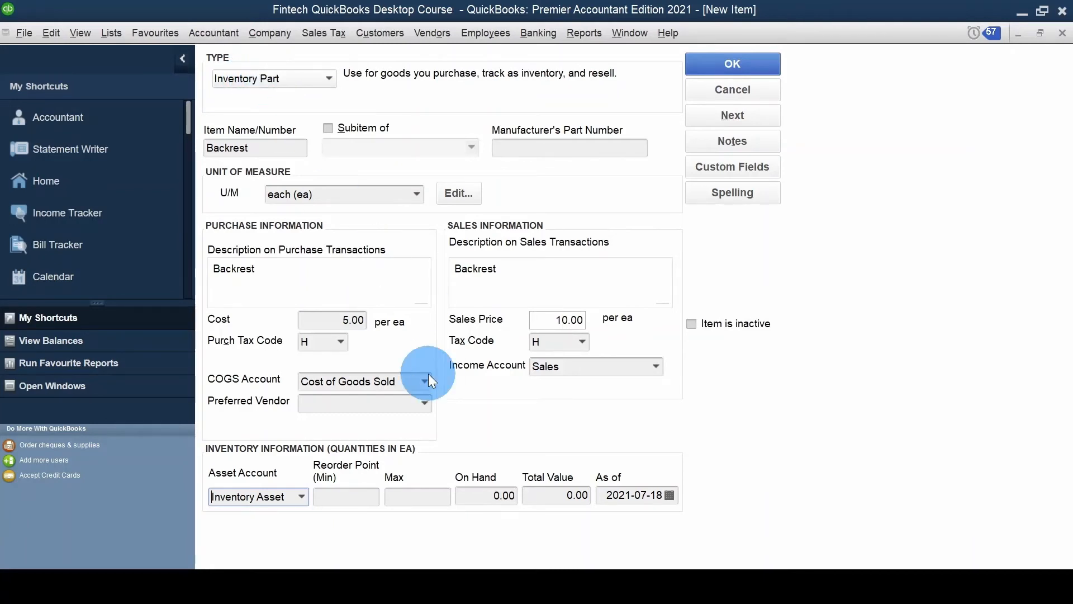
# Save the Backrest item with blank reorder points and 0.00 on hand, and widen the item list's Name column
pyautogui.click(349, 496)
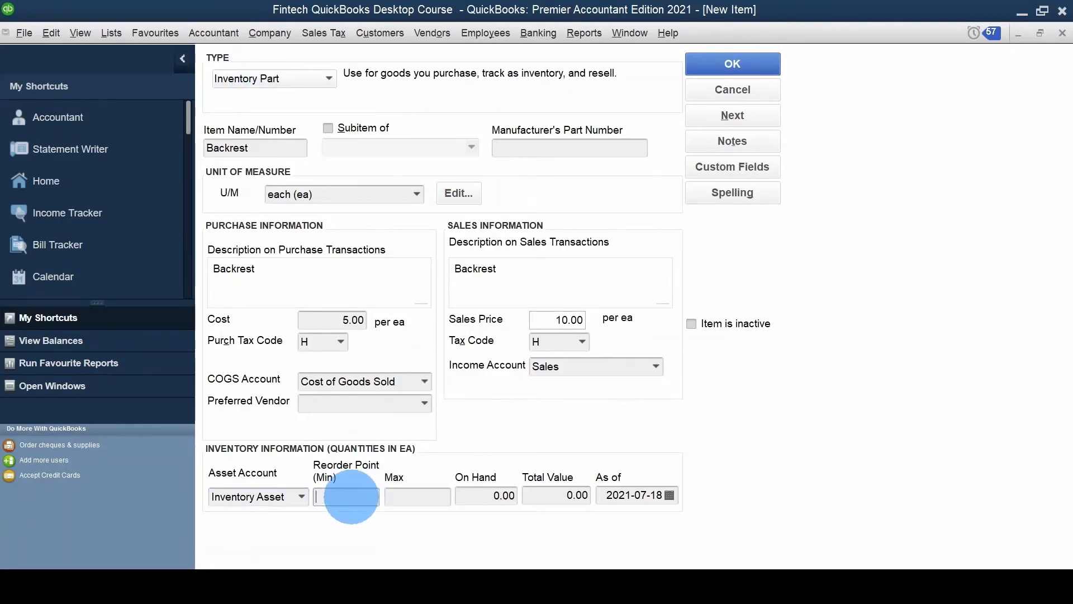
pyautogui.click(407, 497)
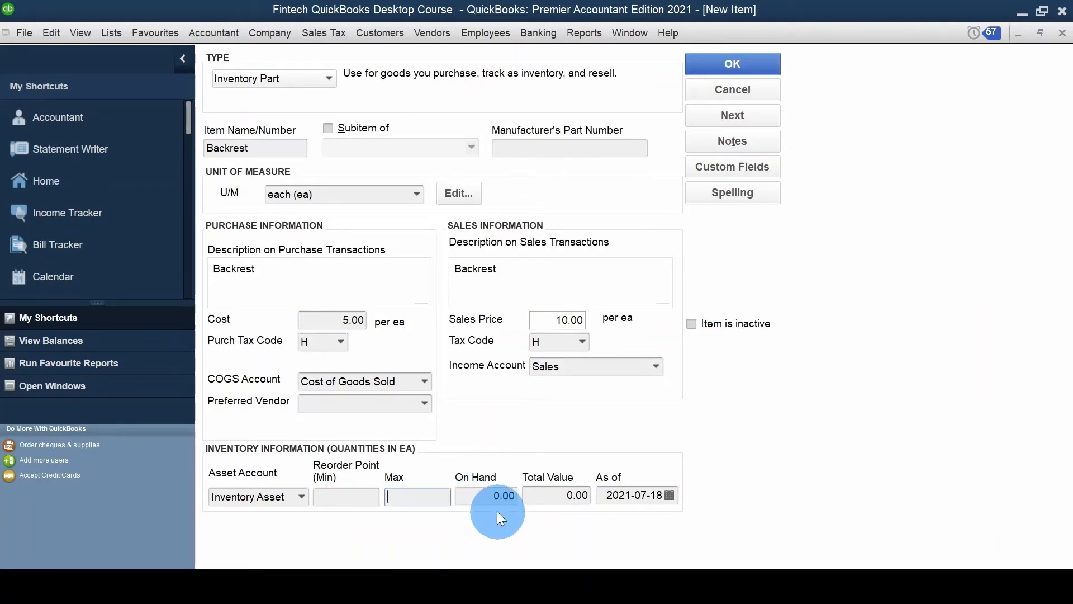
pyautogui.click(474, 497)
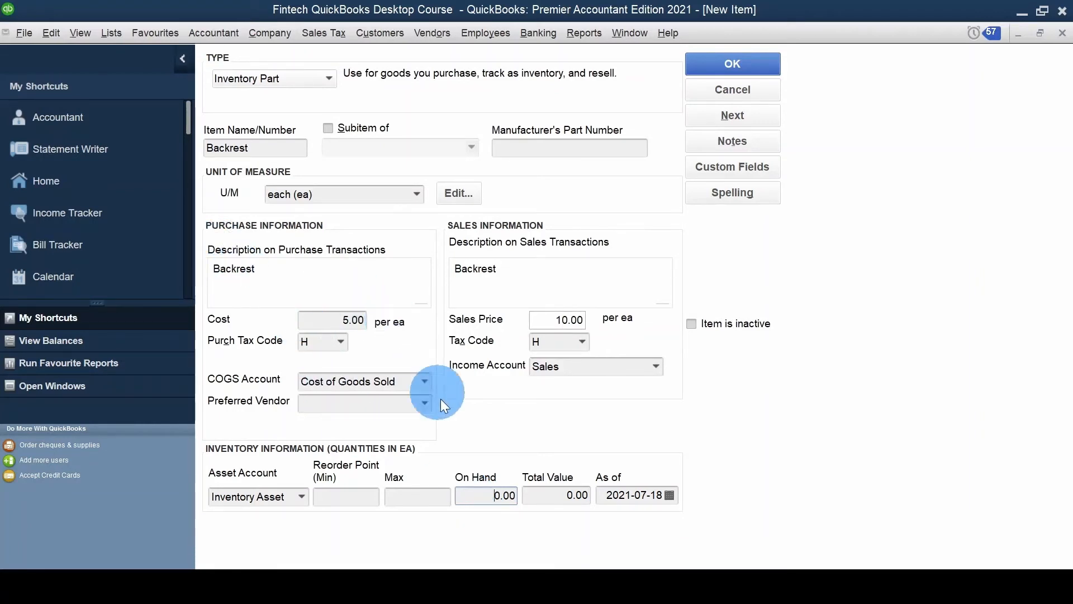
pyautogui.click(484, 494)
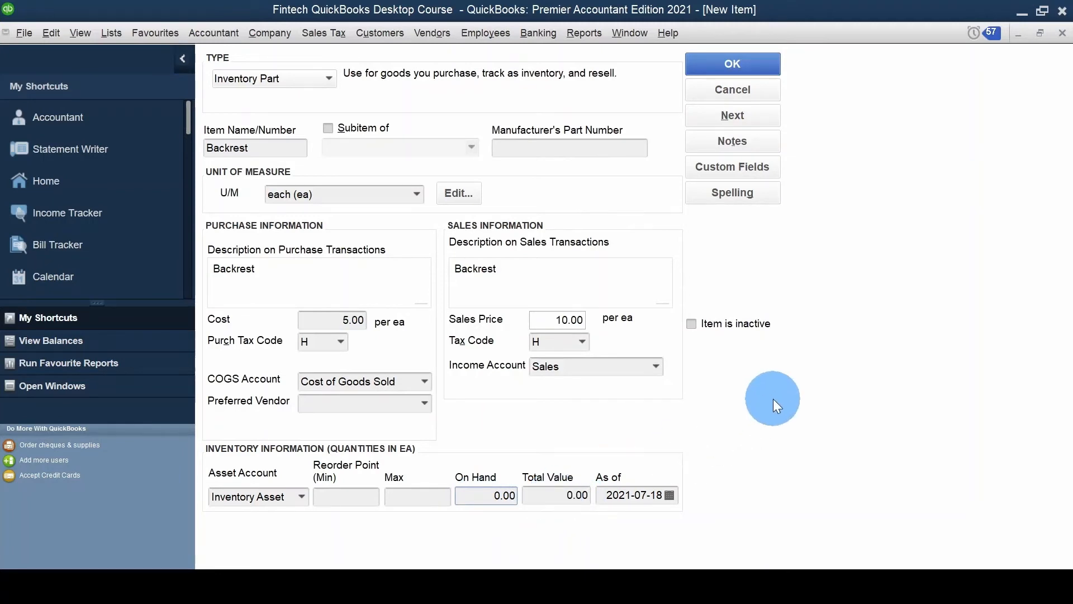
pyautogui.click(745, 69)
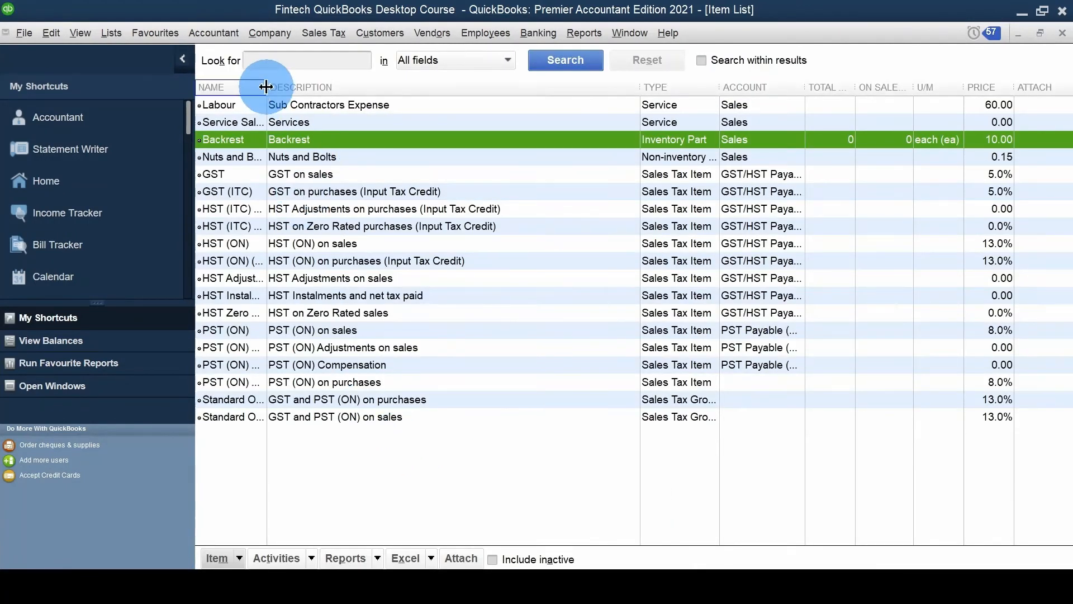
pyautogui.moveTo(263, 85); pyautogui.dragTo(304, 90)
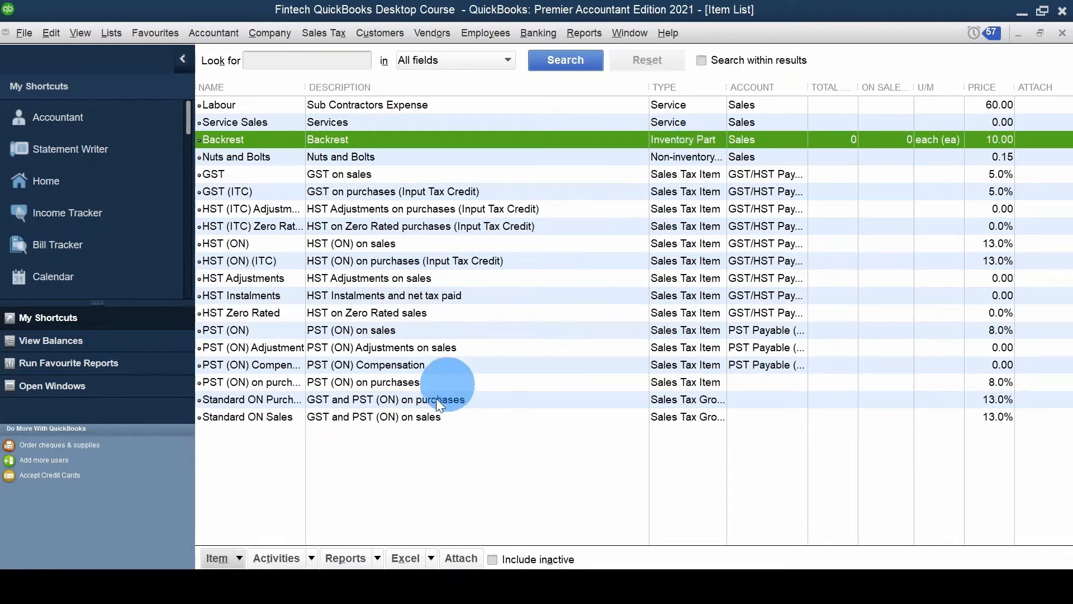
# Start a new Inventory Part item named Handles with each (ea) as its unit of measure
pyautogui.click(225, 565)
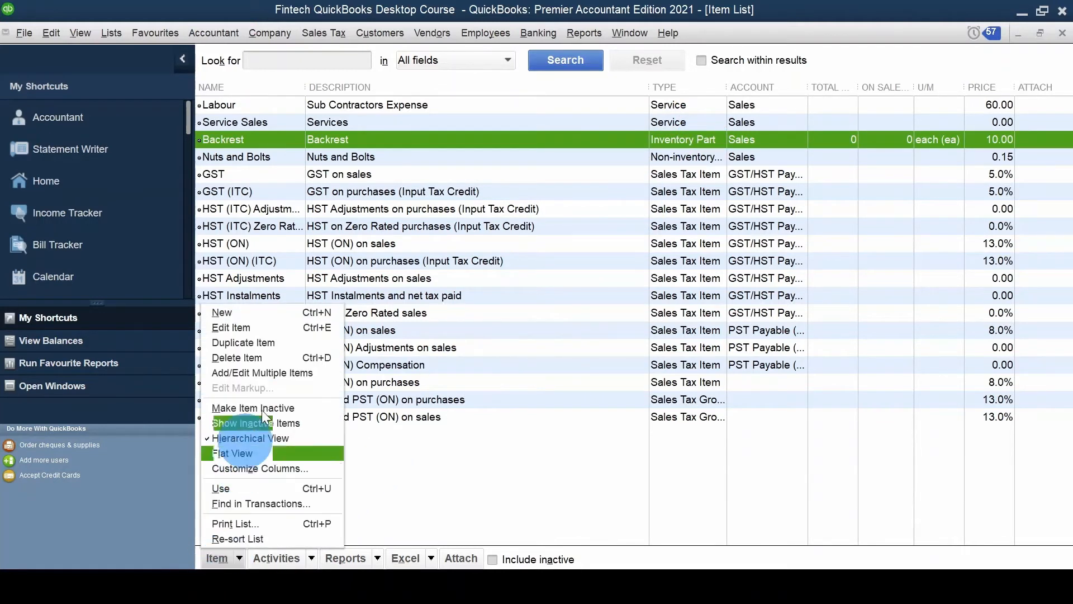
pyautogui.click(243, 314)
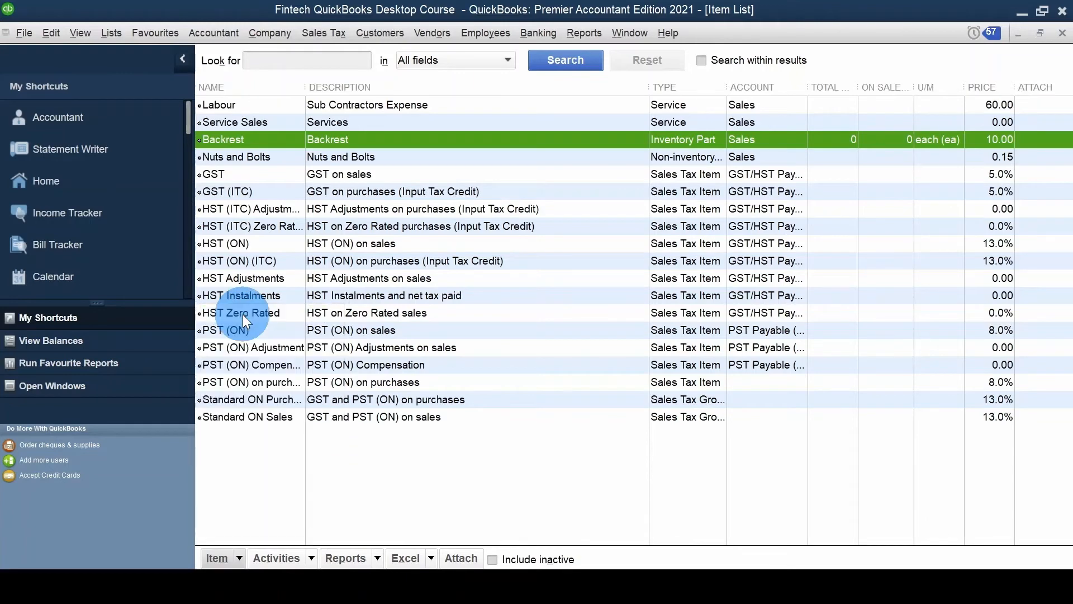
pyautogui.click(281, 81)
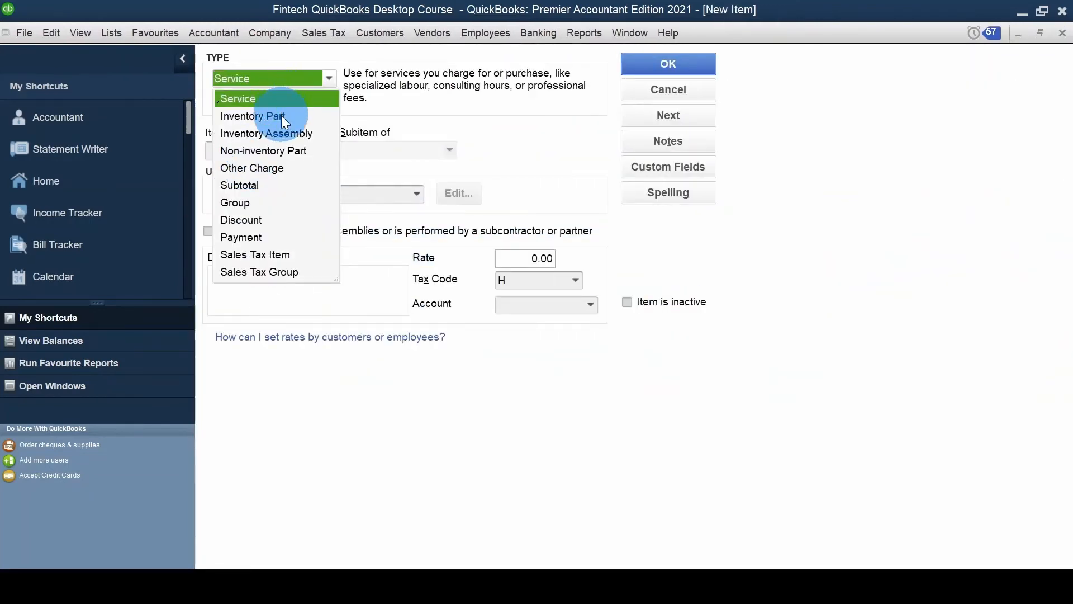
pyautogui.click(282, 115)
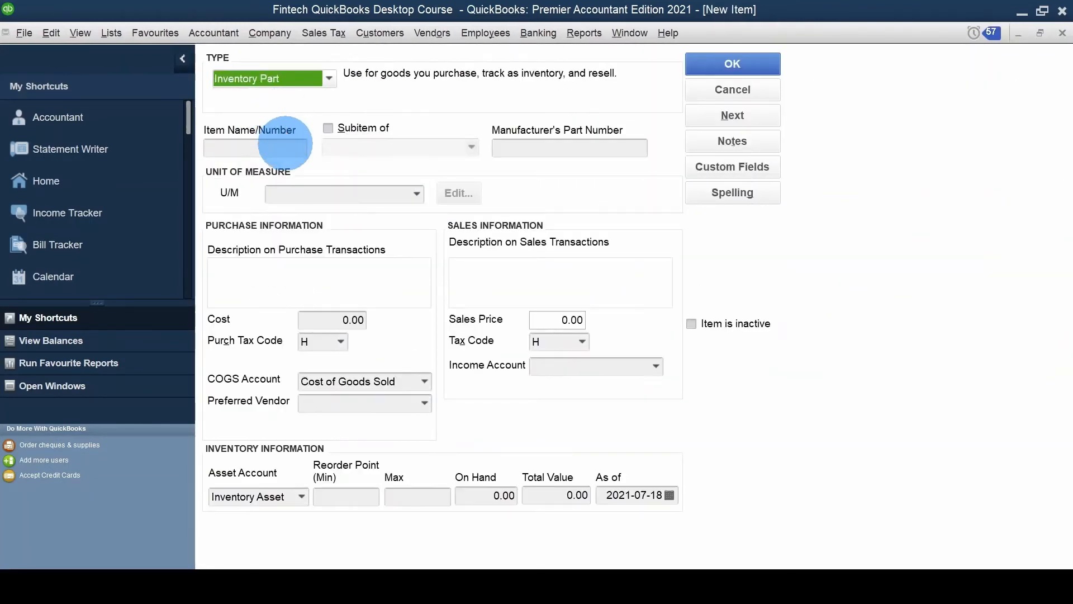
pyautogui.click(285, 147)
pyautogui.write('Han')
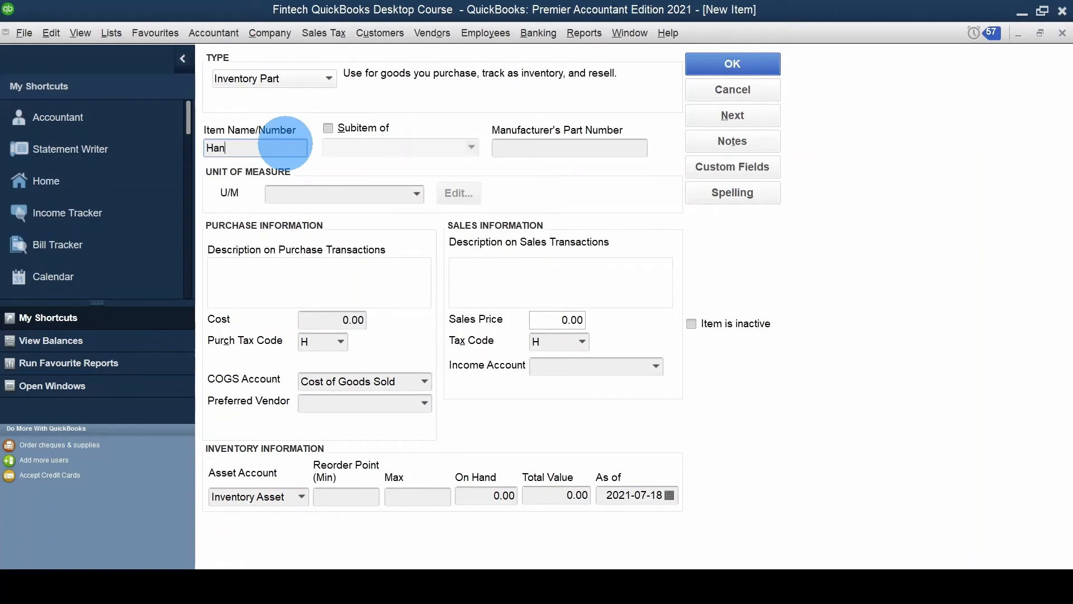
pyautogui.write('dles')
pyautogui.click(341, 197)
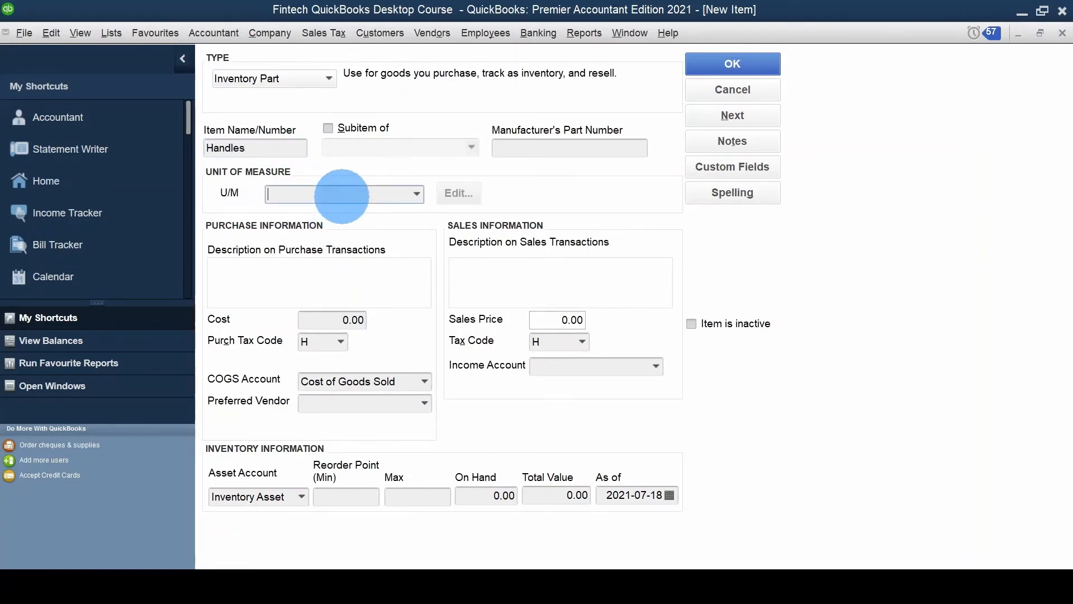
pyautogui.write('each (ea')
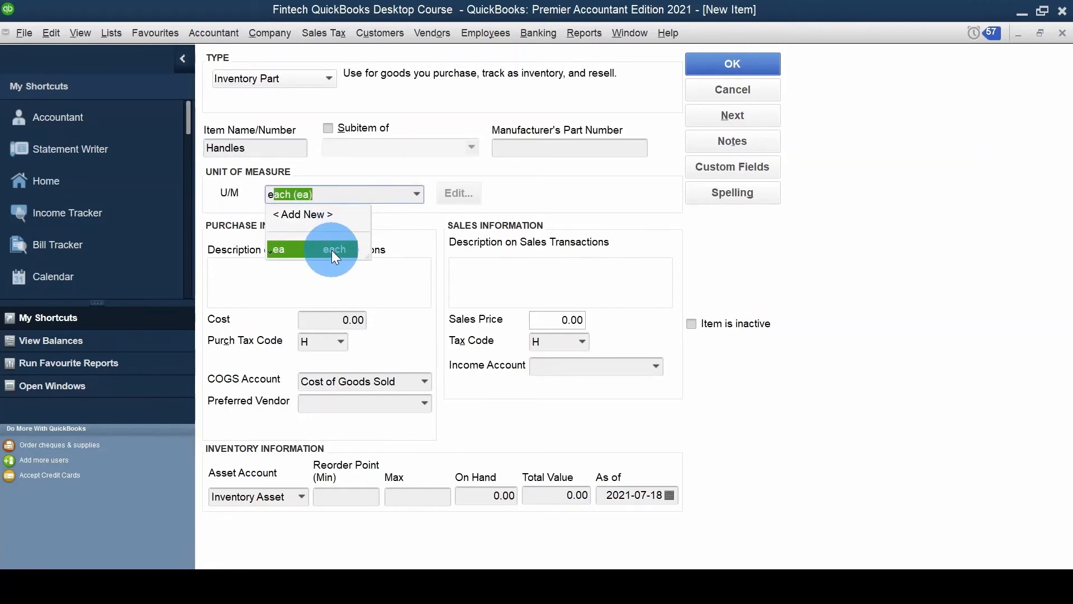
pyautogui.click(331, 250)
# Enter Handles as the purchase description with a cost of 10.00, keeping tax code H and Cost of Goods Sold
pyautogui.click(330, 266)
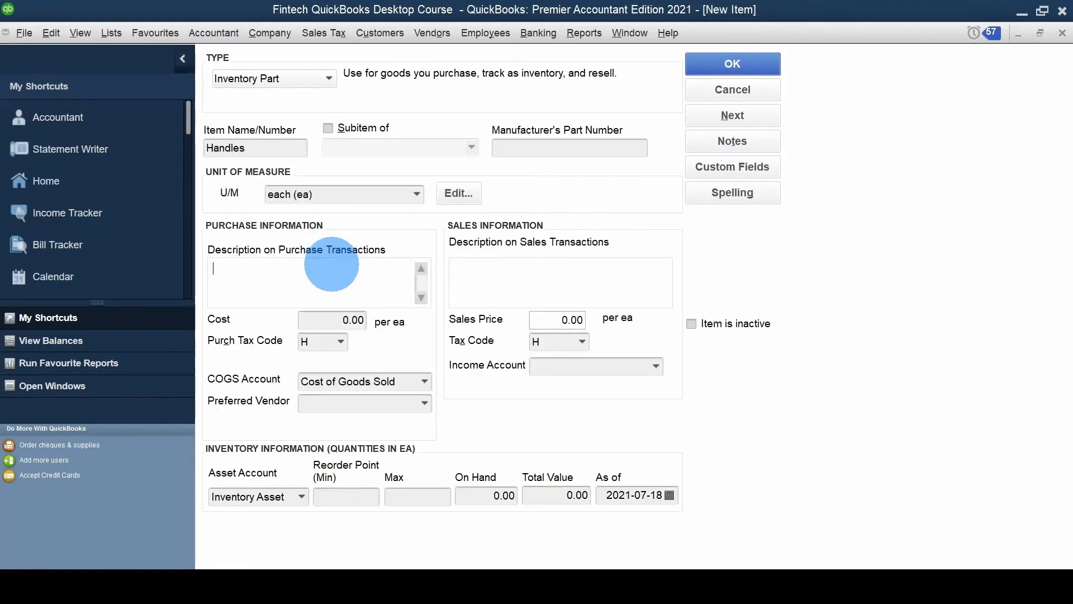
pyautogui.write('Handles')
pyautogui.press('Tab')
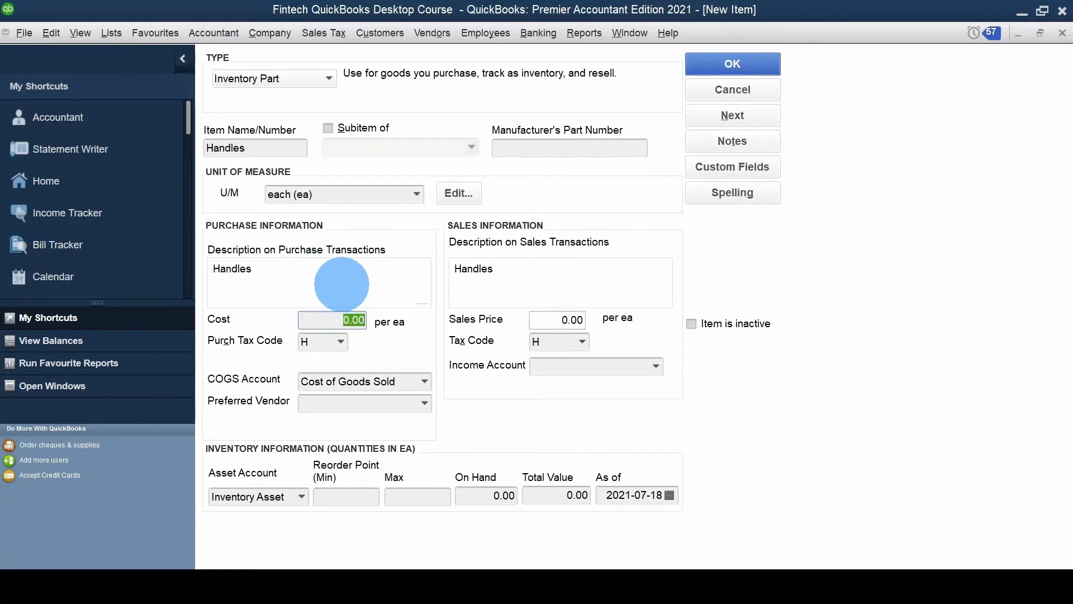
pyautogui.write('10')
pyautogui.press('Tab')
pyautogui.press('Tab')
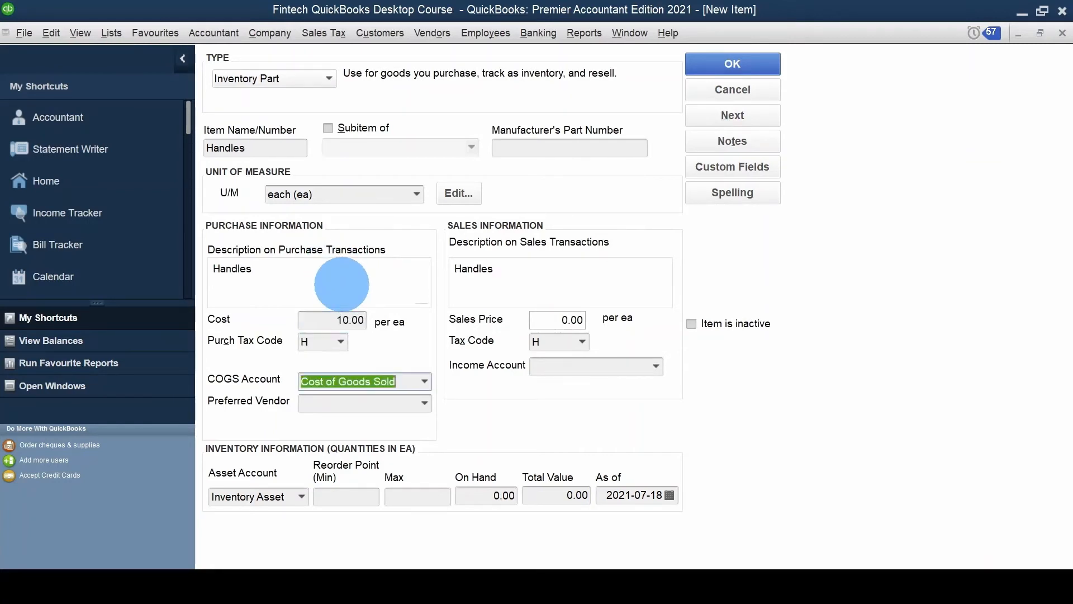
pyautogui.press('Tab')
# Set the Handles item's sales price to 20.00 with Sales as its income account, and save the item
pyautogui.press('Tab')
pyautogui.press('Tab')
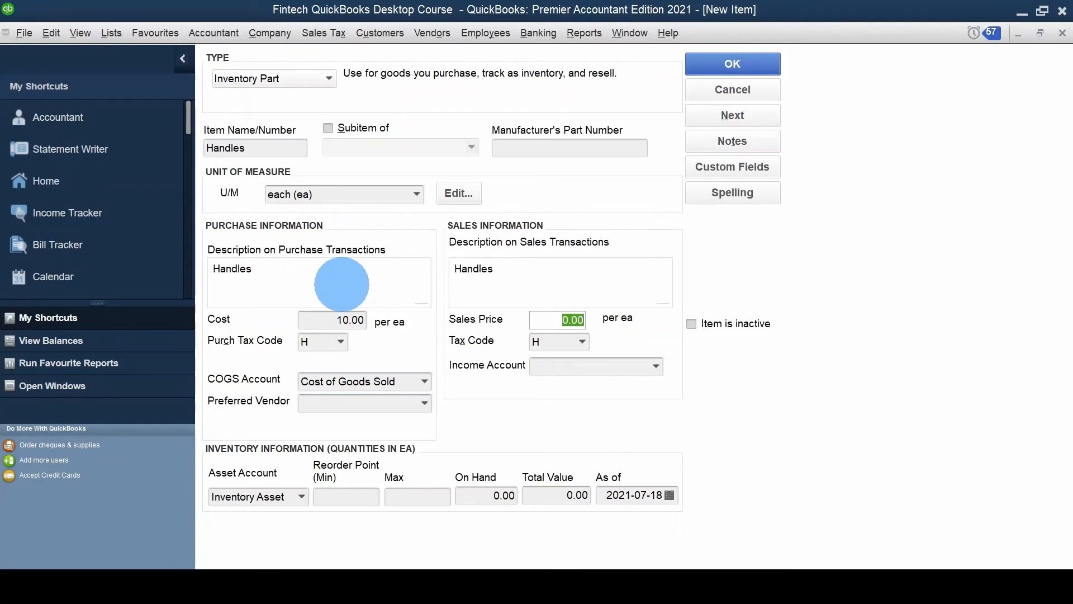
pyautogui.write('20')
pyautogui.press('Tab')
pyautogui.press('Tab')
pyautogui.write('S')
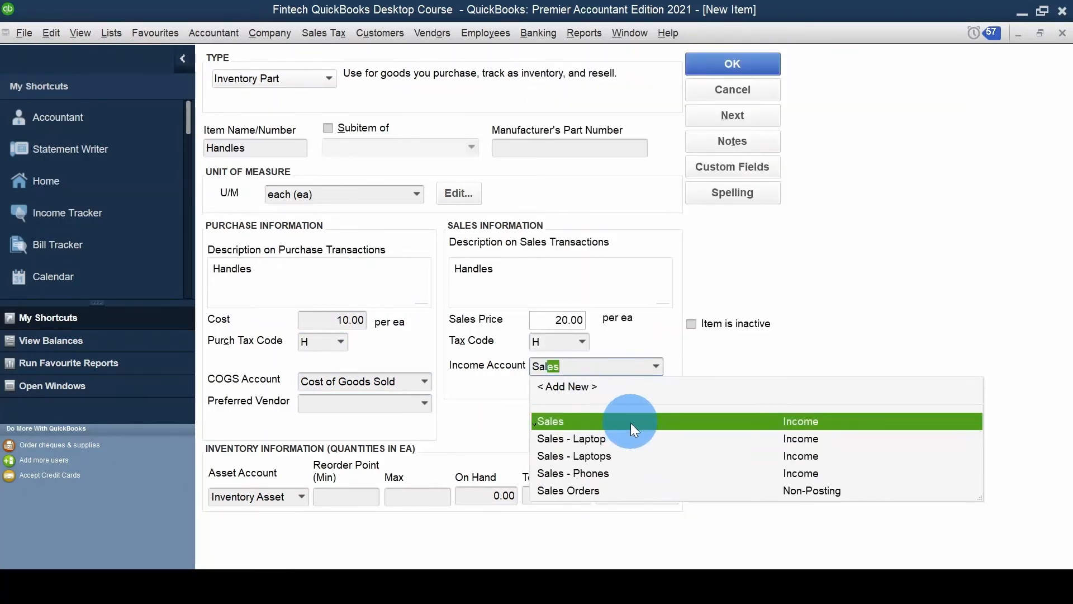
pyautogui.click(630, 423)
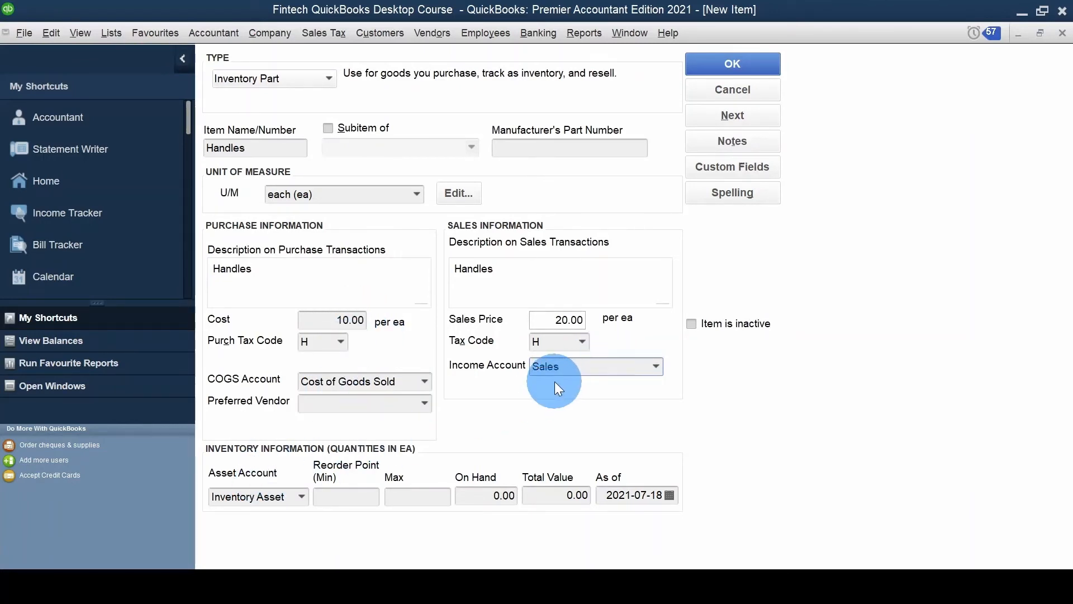
pyautogui.click(713, 69)
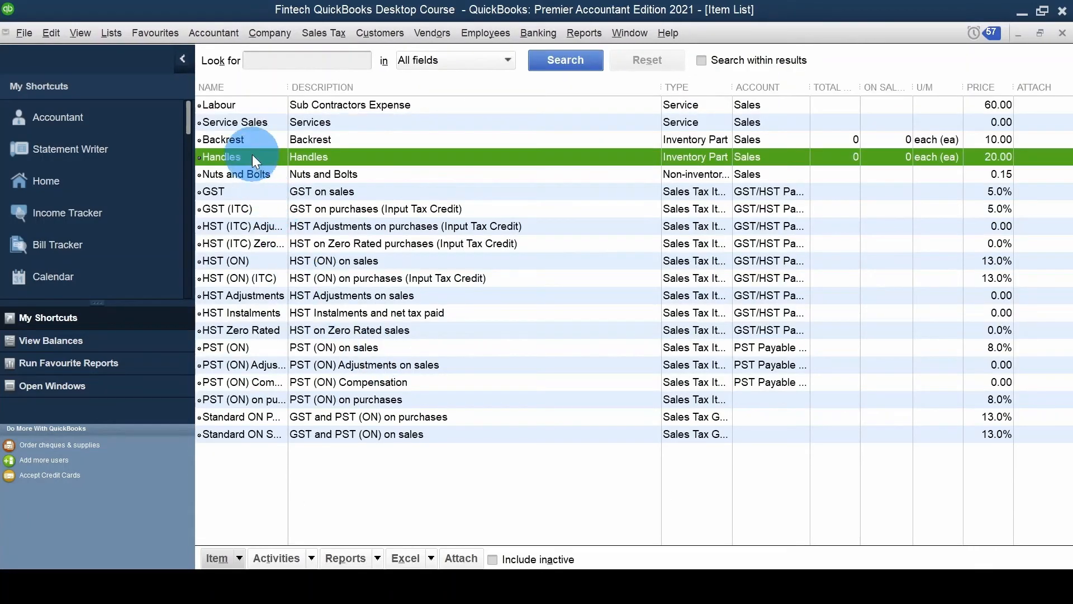
# Start another Inventory Part item named Cushion with each (ea) as its unit of measure
pyautogui.click(237, 558)
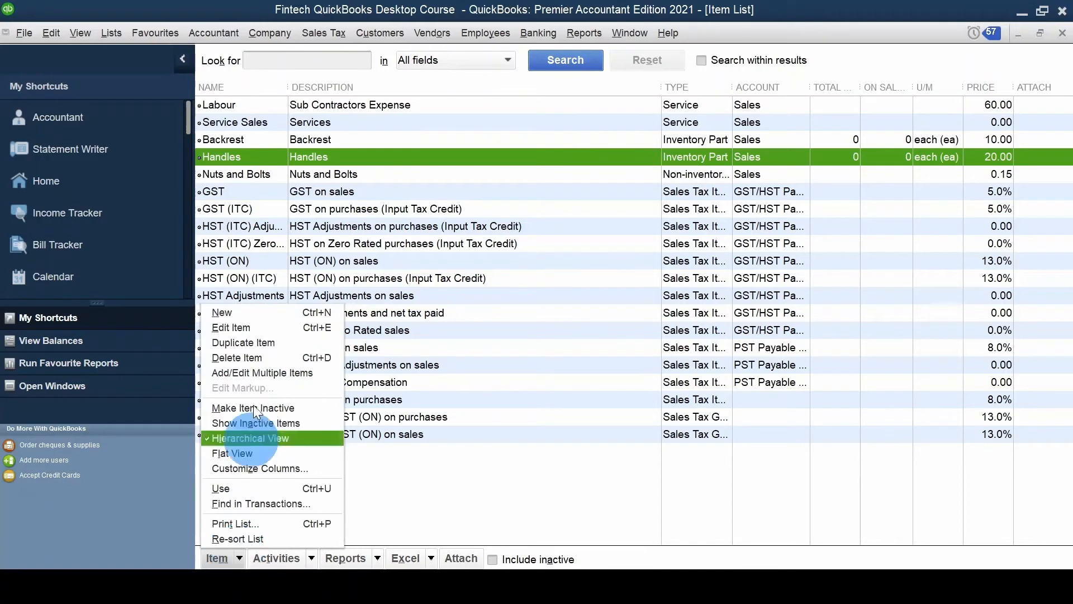
pyautogui.click(267, 312)
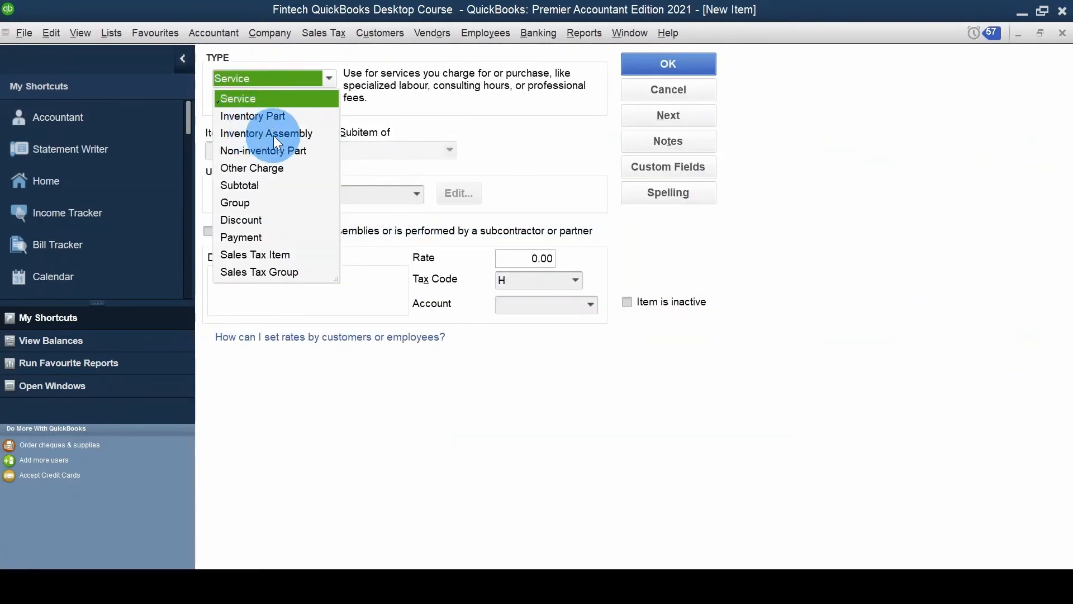
pyautogui.click(263, 115)
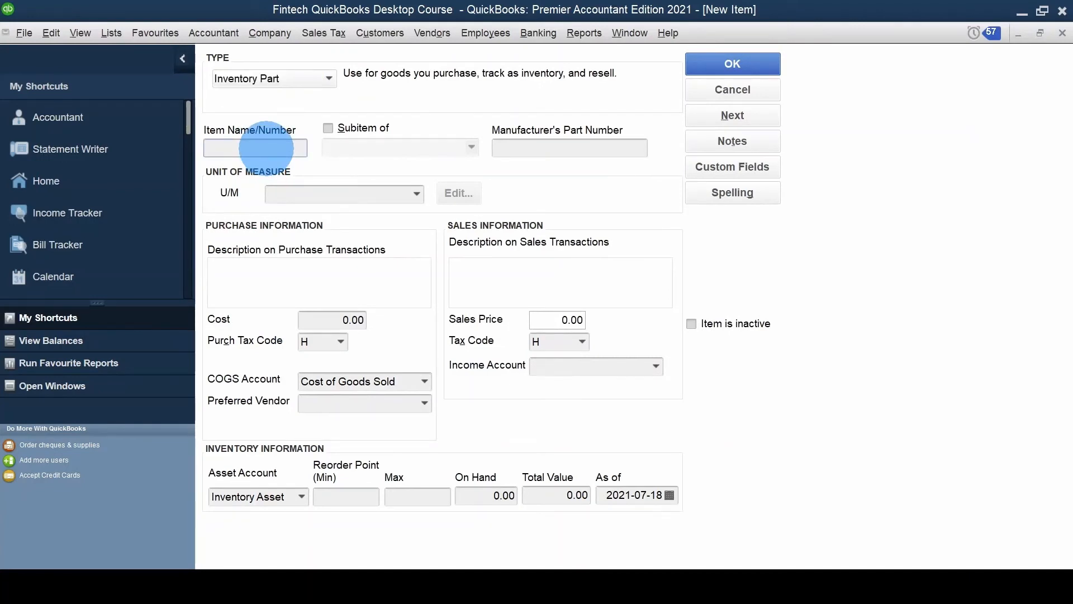
pyautogui.write('Cushion')
pyautogui.press('Tab')
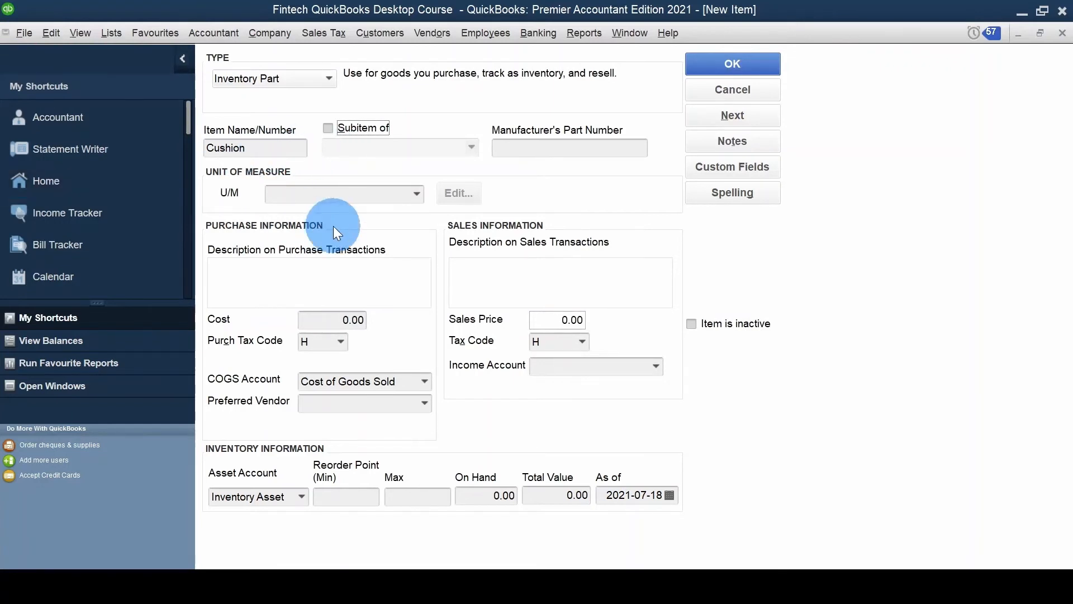
pyautogui.click(384, 199)
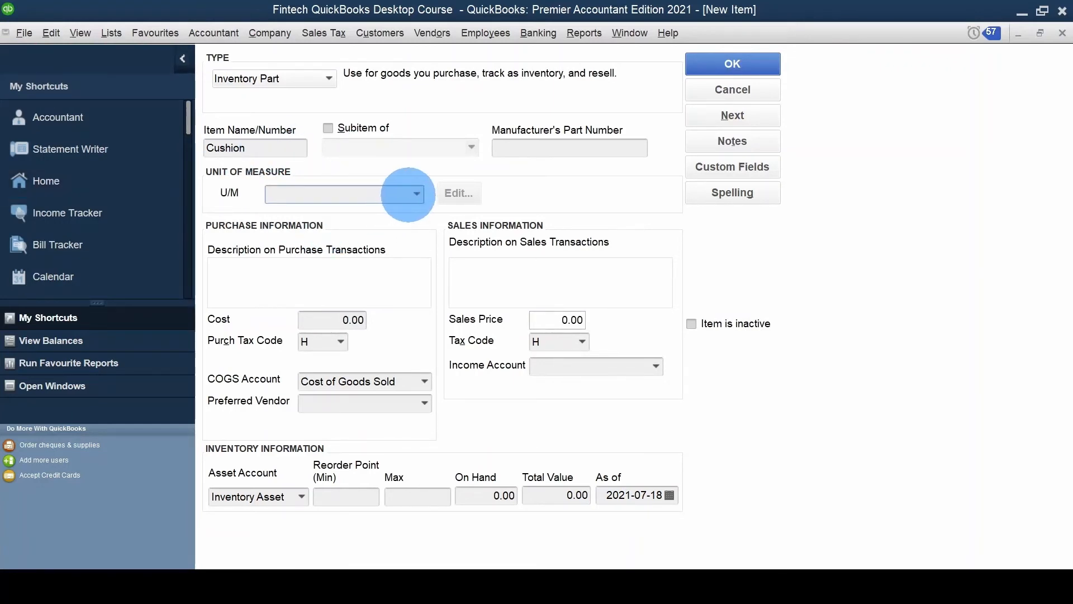
pyautogui.write('each (ea')
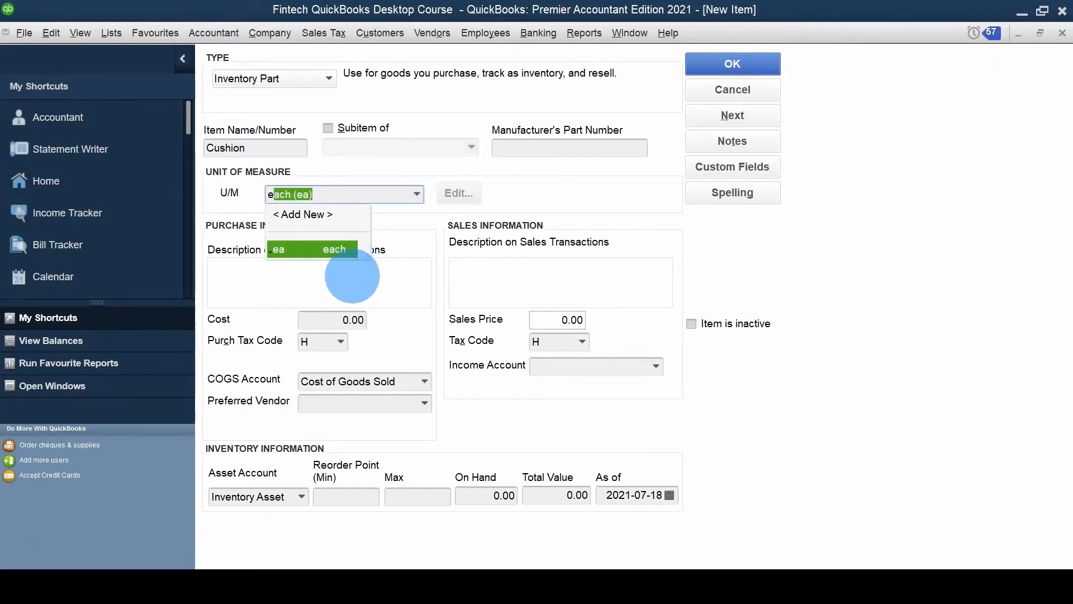
# Enter Cushion as the purchase description with a cost of 8.00, keeping Cost of Goods Sold and a blank preferred vendor
pyautogui.click(344, 271)
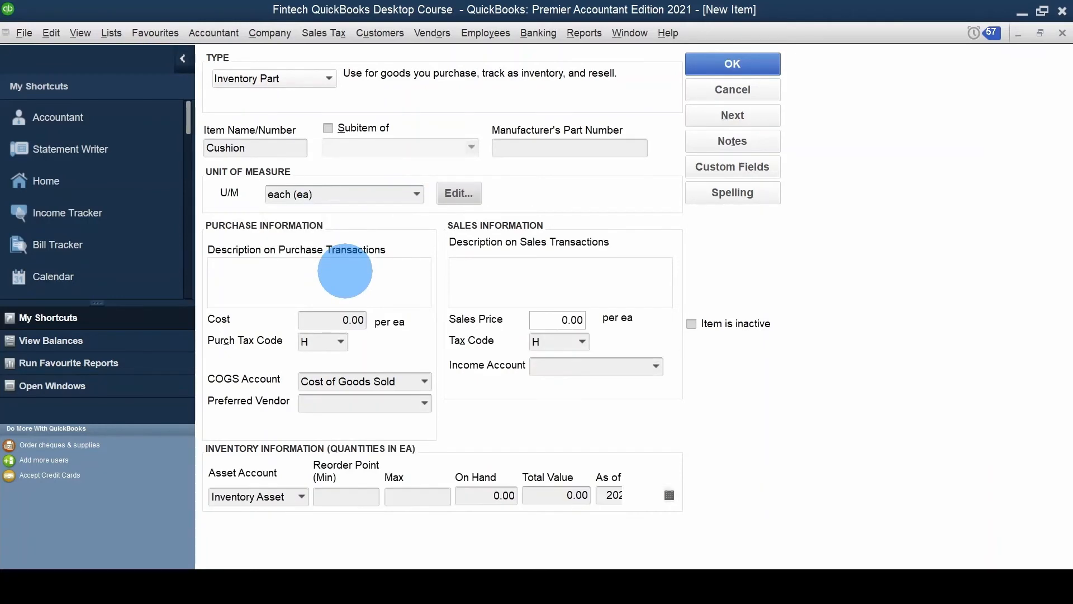
pyautogui.write('Cushion')
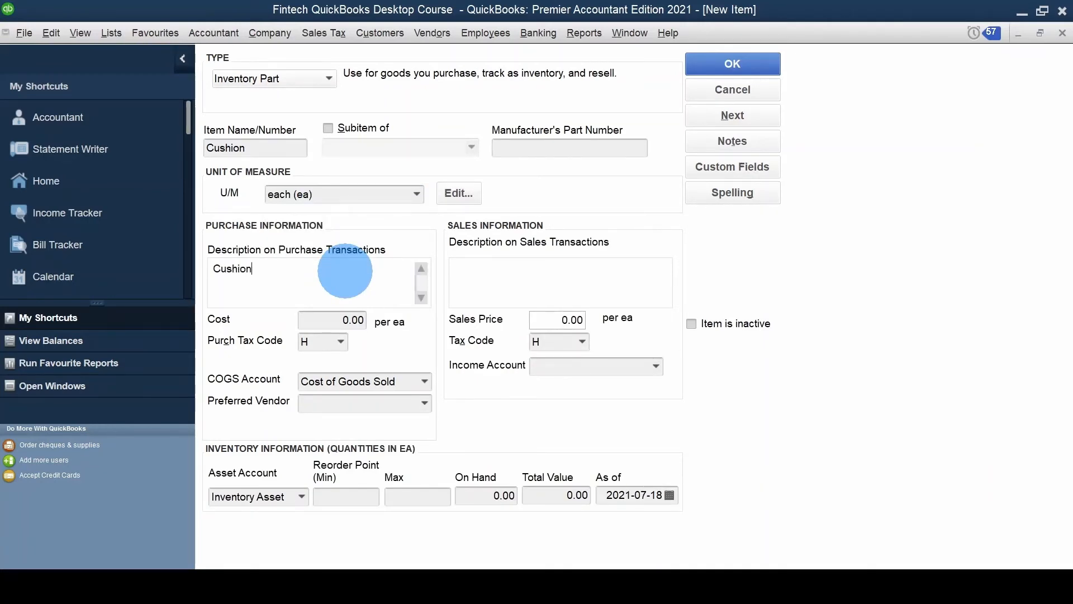
pyautogui.press('Tab')
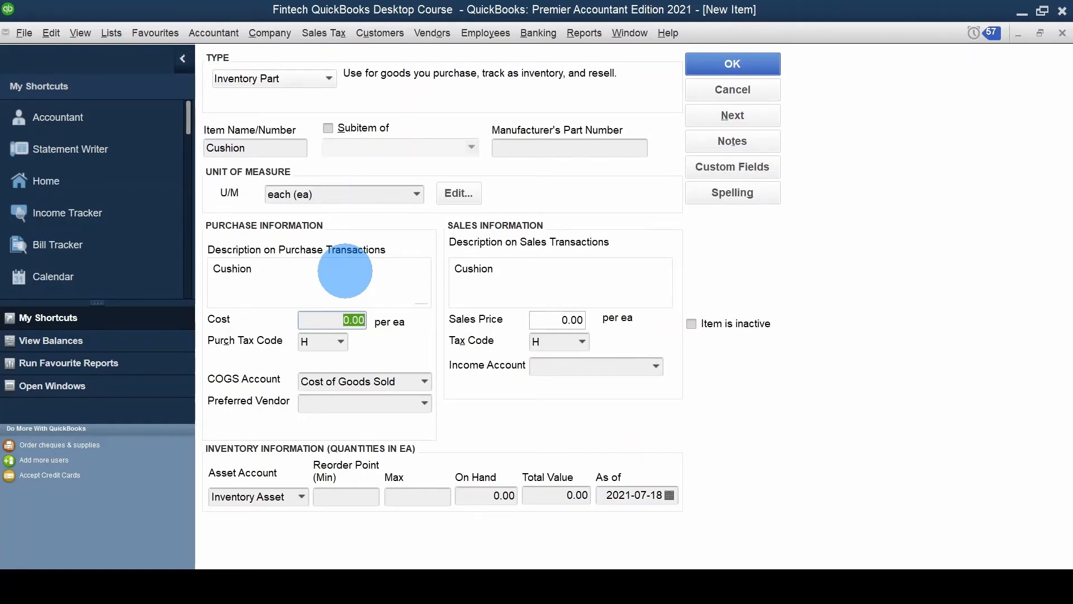
pyautogui.write('8')
pyautogui.press('Tab')
pyautogui.press('Tab')
pyautogui.press('Tab')
pyautogui.press('Tab')
pyautogui.press('Tab')
pyautogui.press('Tab')
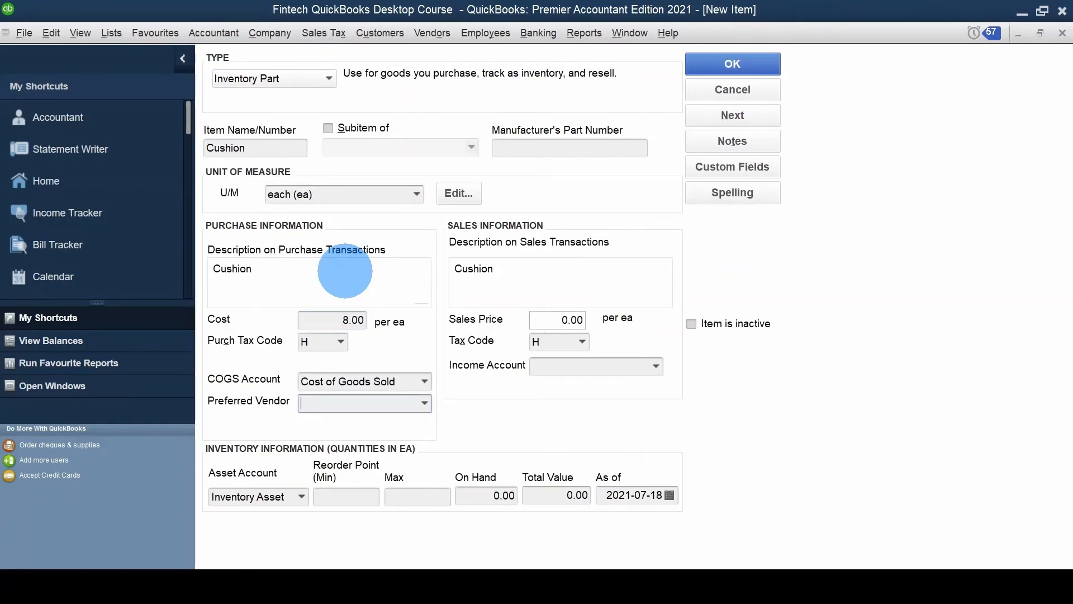
# Set the Cushion item's sales price to 15.00 with Sales as its income account, and save the item
pyautogui.hotkey('shift', 'Tab')
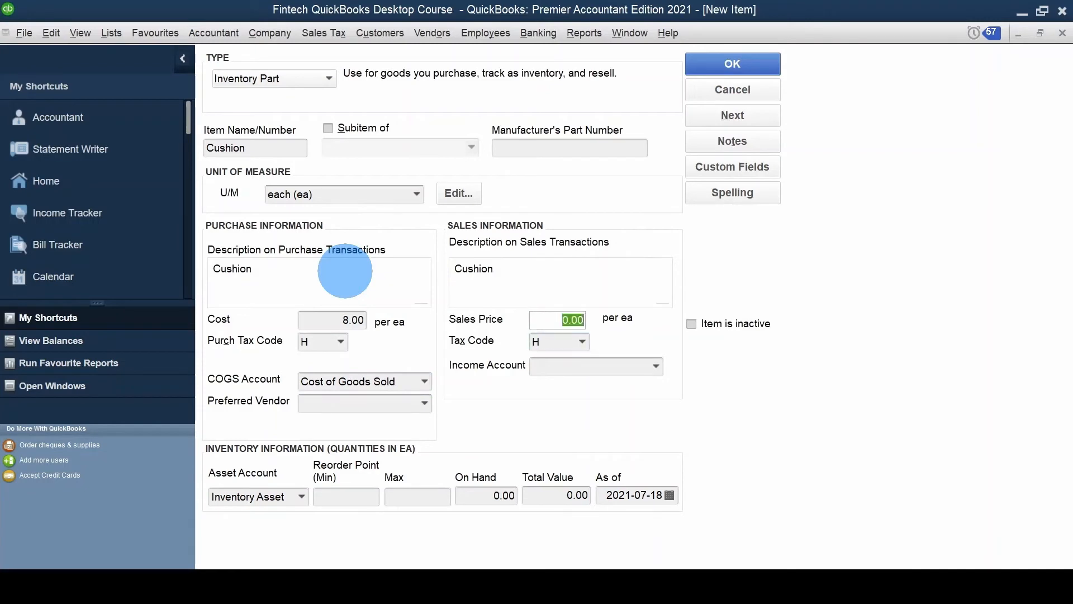
pyautogui.press('Tab')
pyautogui.press('Tab')
pyautogui.write('Sa')
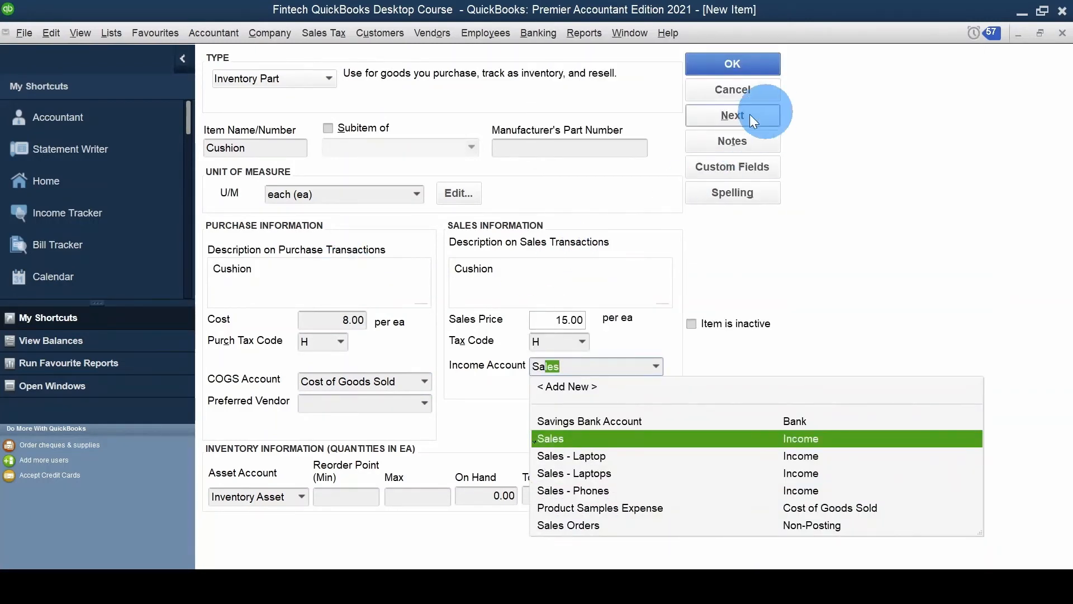
pyautogui.press('Tab')
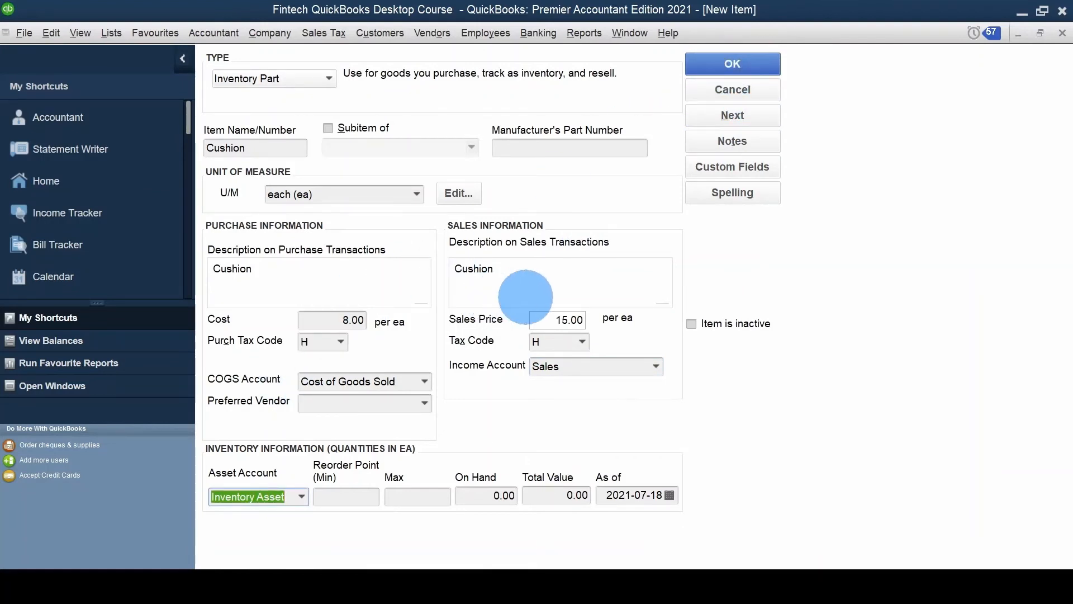
pyautogui.click(732, 65)
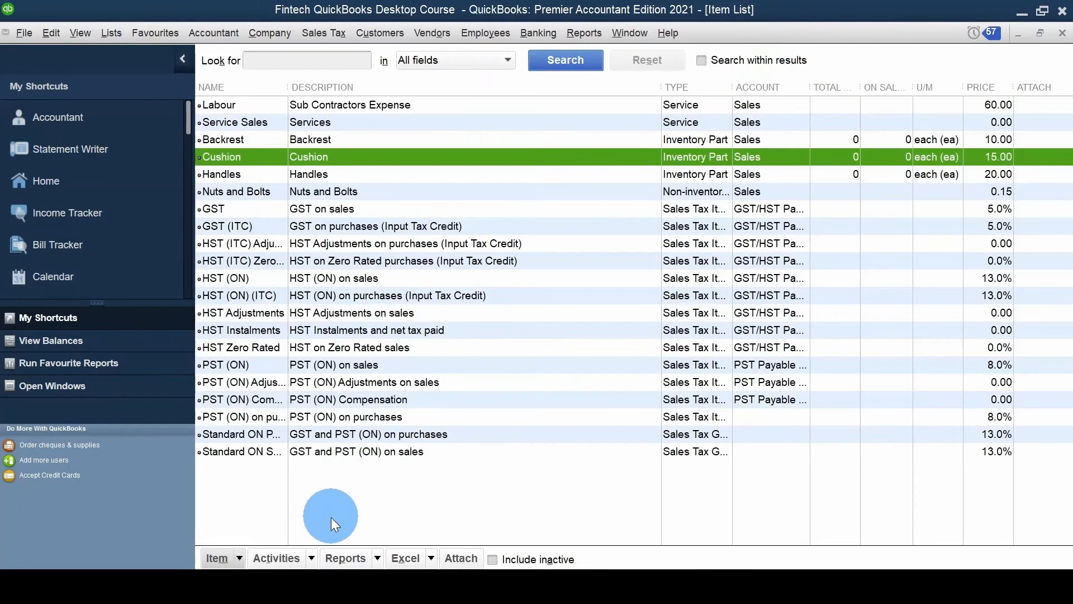
pyautogui.click(337, 481)
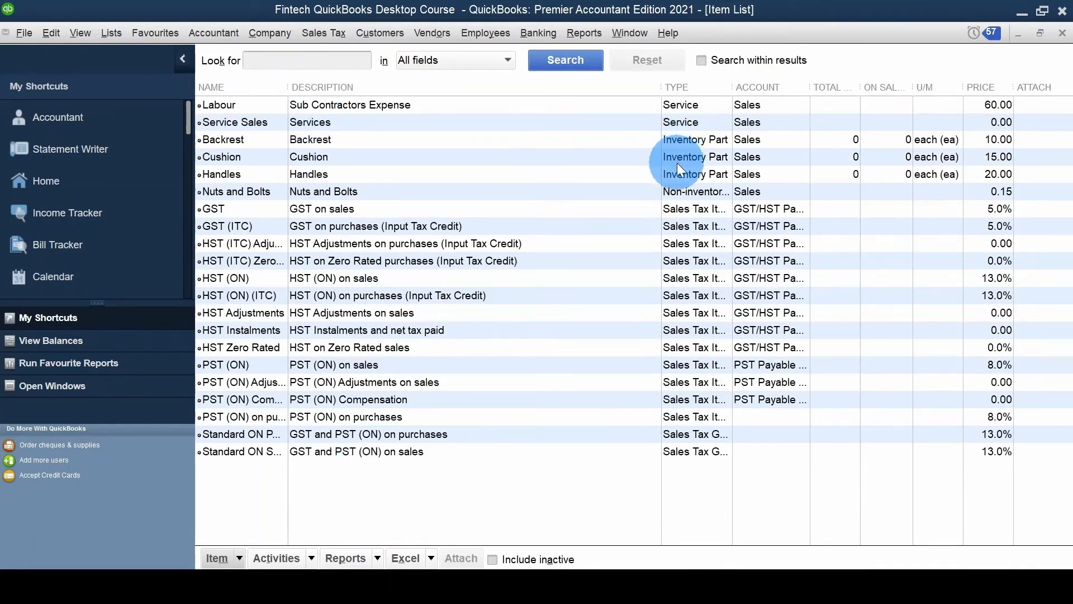
# Start a new Inventory Part item named Iron Rod with each (ea) as its unit of measure, leaving the purchase description blank
pyautogui.click(221, 557)
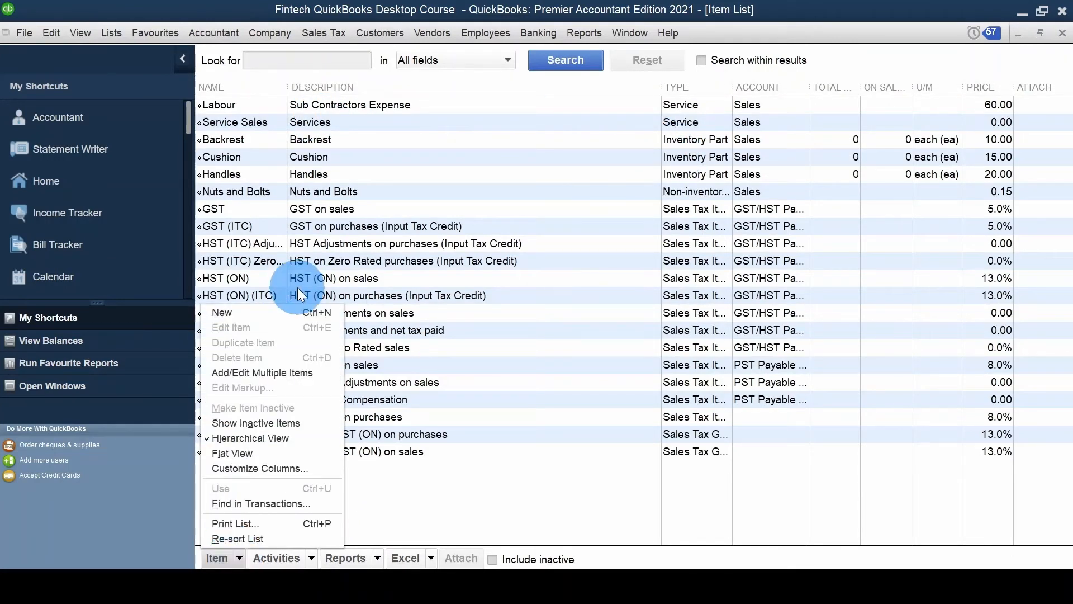
pyautogui.click(297, 313)
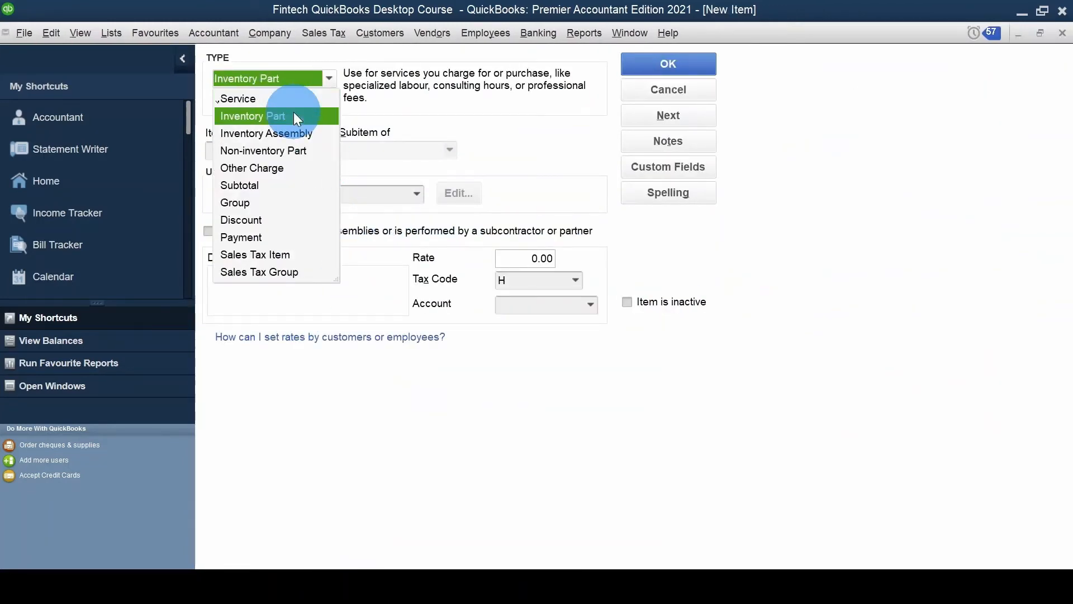
pyautogui.click(293, 117)
pyautogui.click(277, 147)
pyautogui.write('Iron Rod')
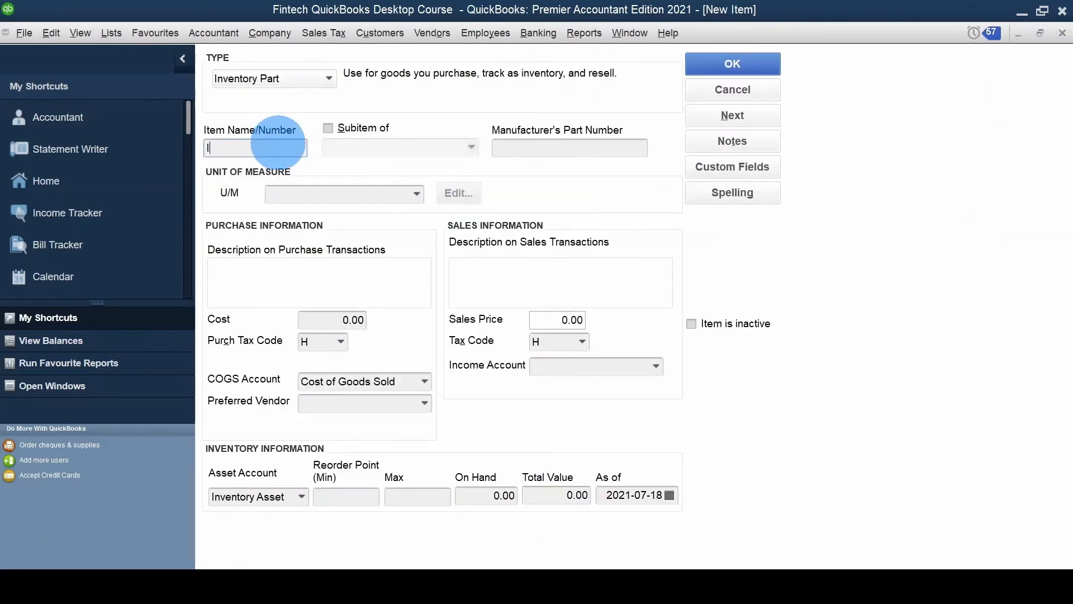
pyautogui.press('Tab')
pyautogui.press('Tab')
pyautogui.press('Tab')
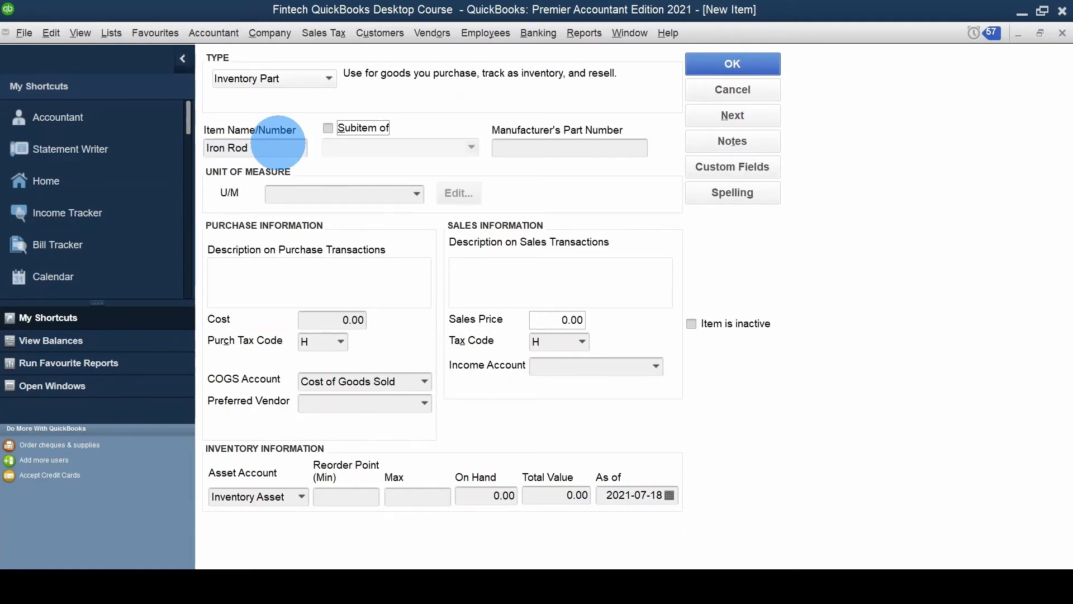
pyautogui.write('e')
pyautogui.press('Tab')
pyautogui.press('Tab')
pyautogui.press('Tab')
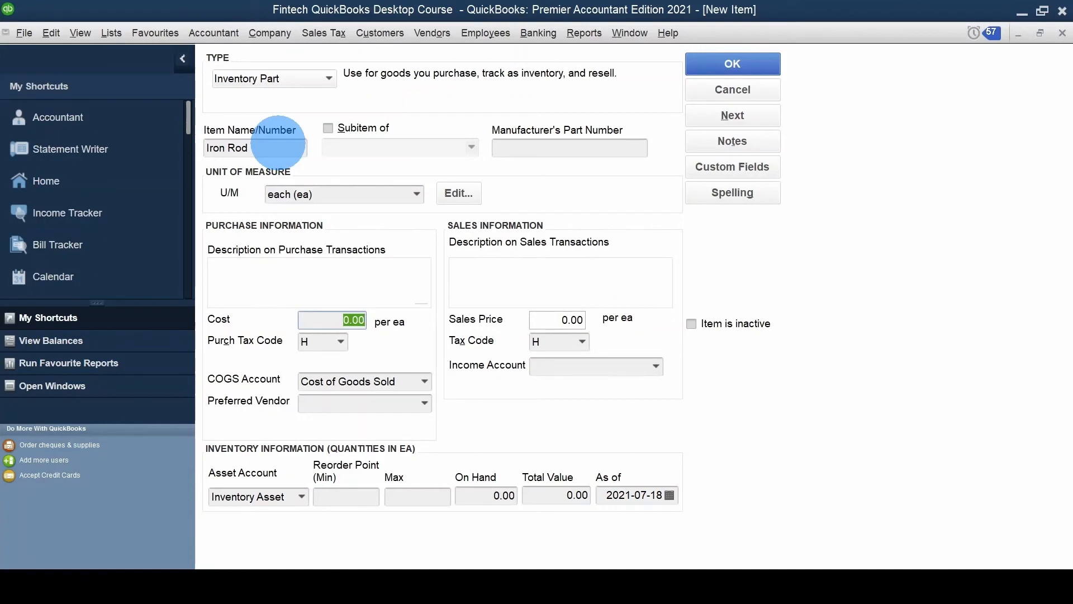
# Set the Iron Rod item's purchase cost to 10.00, keeping Cost of Goods Sold and a blank preferred vendor
pyautogui.write('10')
pyautogui.press('Tab')
pyautogui.press('Tab')
pyautogui.press('Tab')
pyautogui.press('Tab')
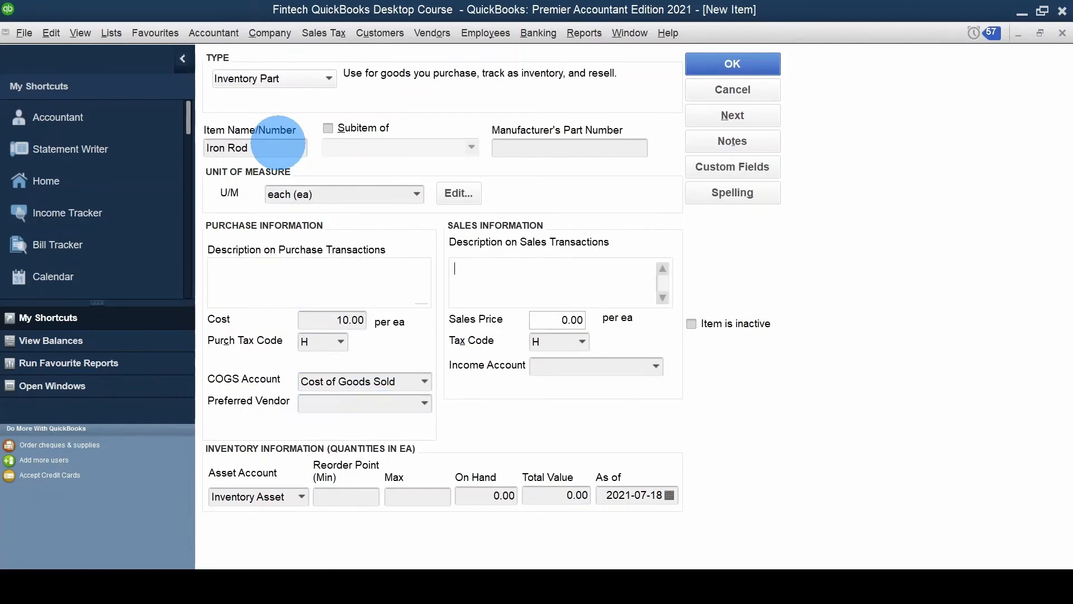
# Set the Iron Rod item's sales price to 20.00 with Sales as its income account, and save the item
pyautogui.press('Tab')
pyautogui.write('20')
pyautogui.press('Tab')
pyautogui.press('Tab')
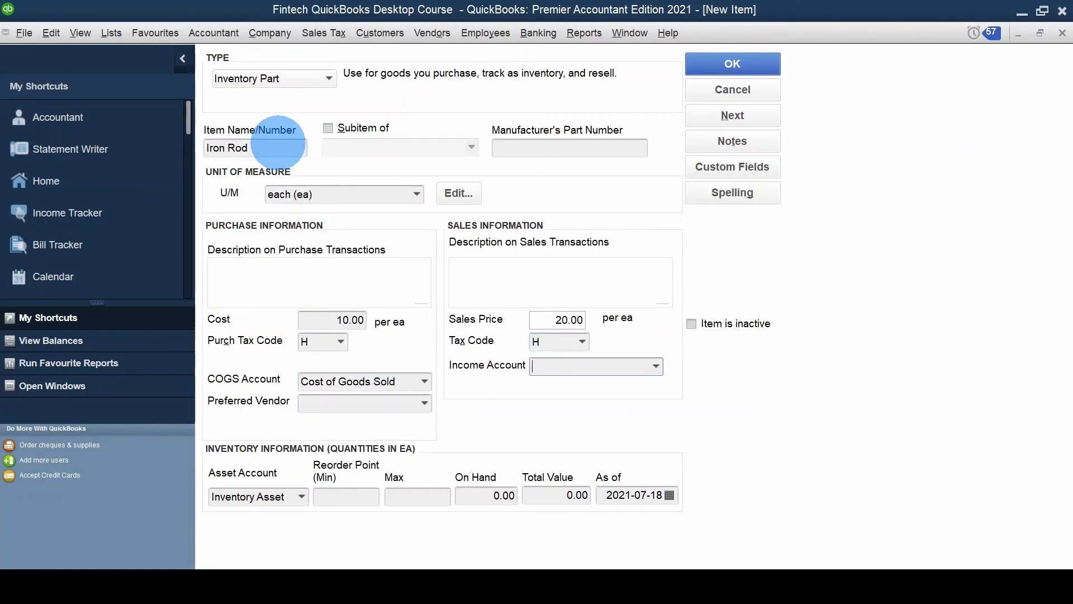
pyautogui.write('Sales')
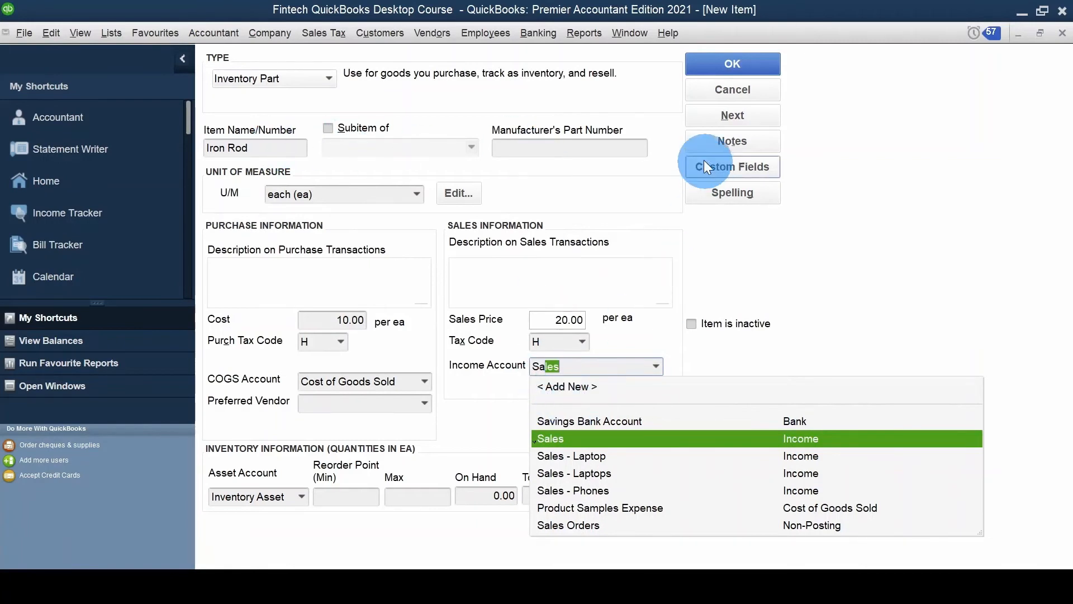
pyautogui.click(732, 65)
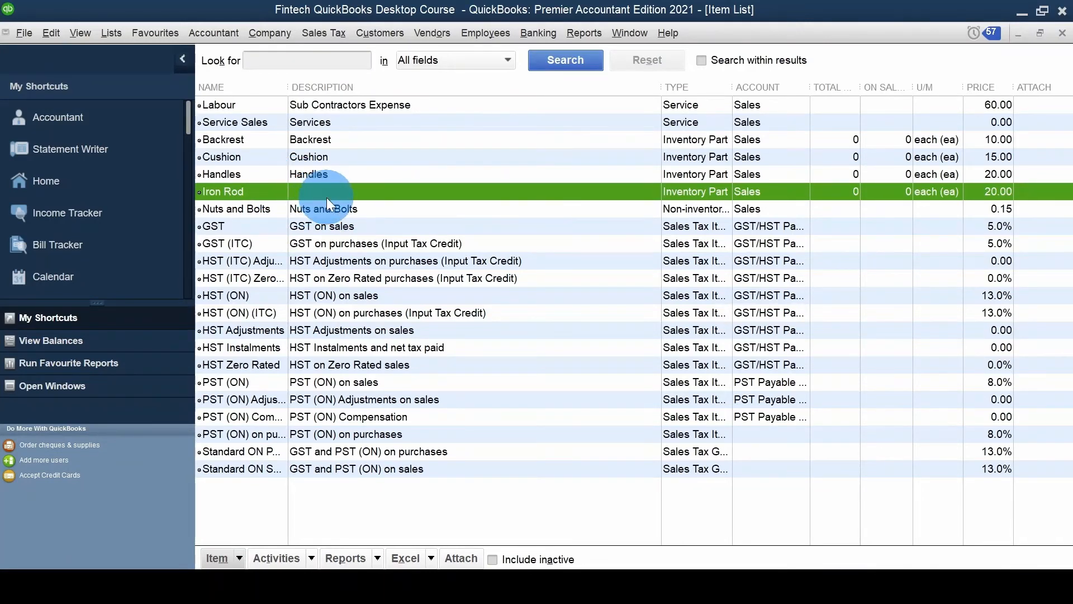
# Edit the saved Iron Rod item to add Iron Rod as its purchase and sales description, and save the change
pyautogui.rightClick(343, 190)
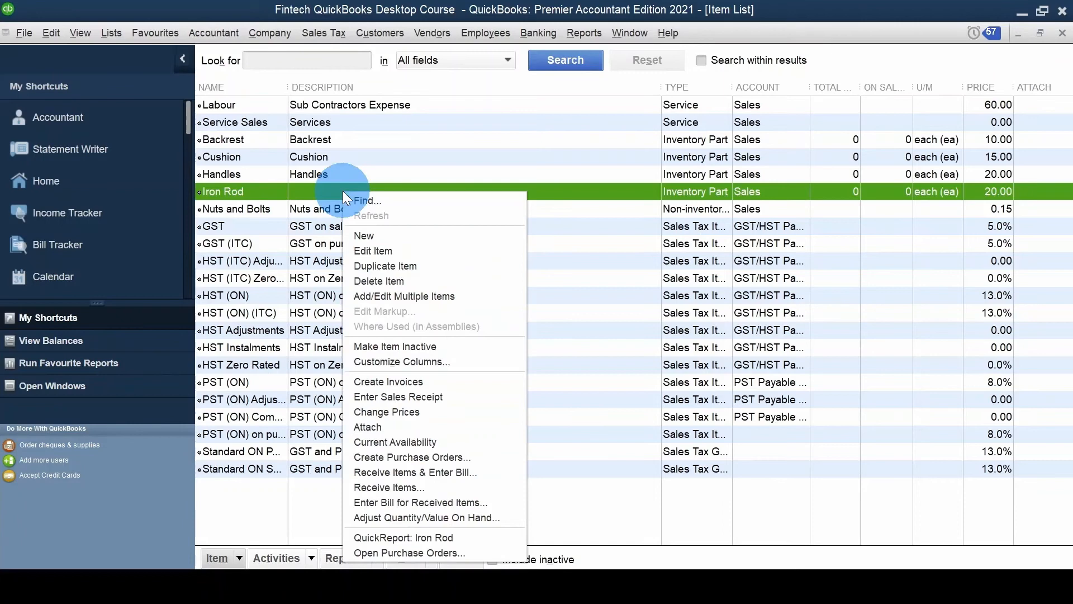
pyautogui.click(370, 247)
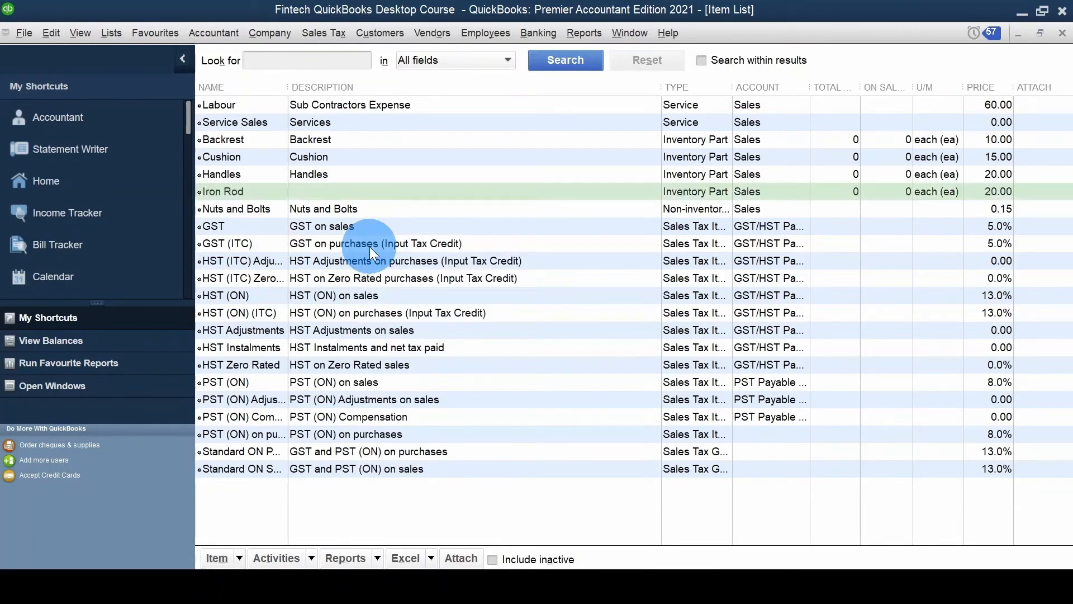
pyautogui.click(309, 265)
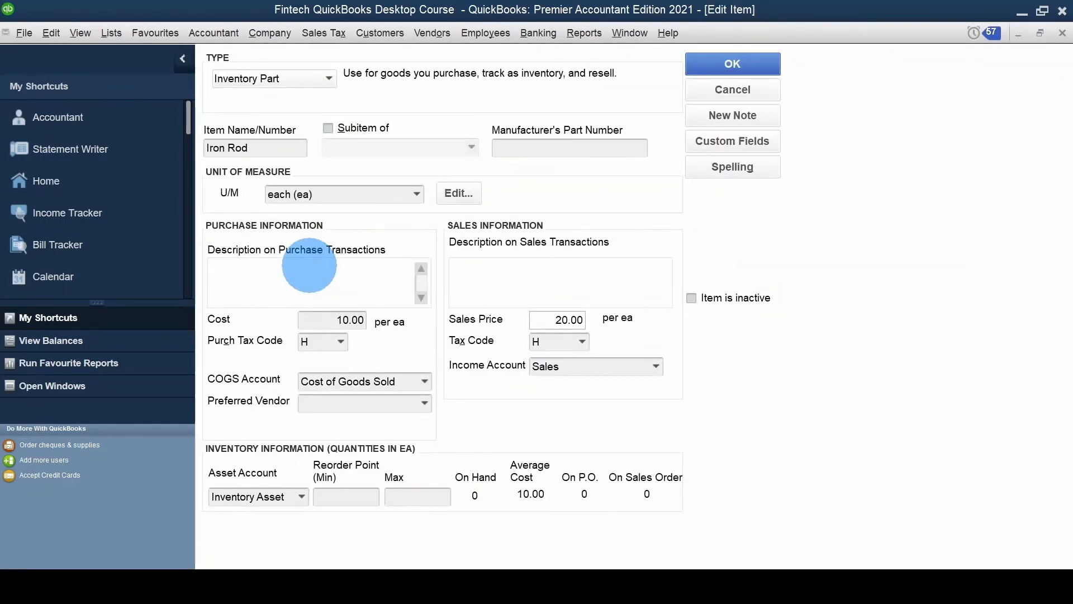
pyautogui.write('Iron Rod')
pyautogui.press('Tab')
pyautogui.hotkey('shift', 'Tab')
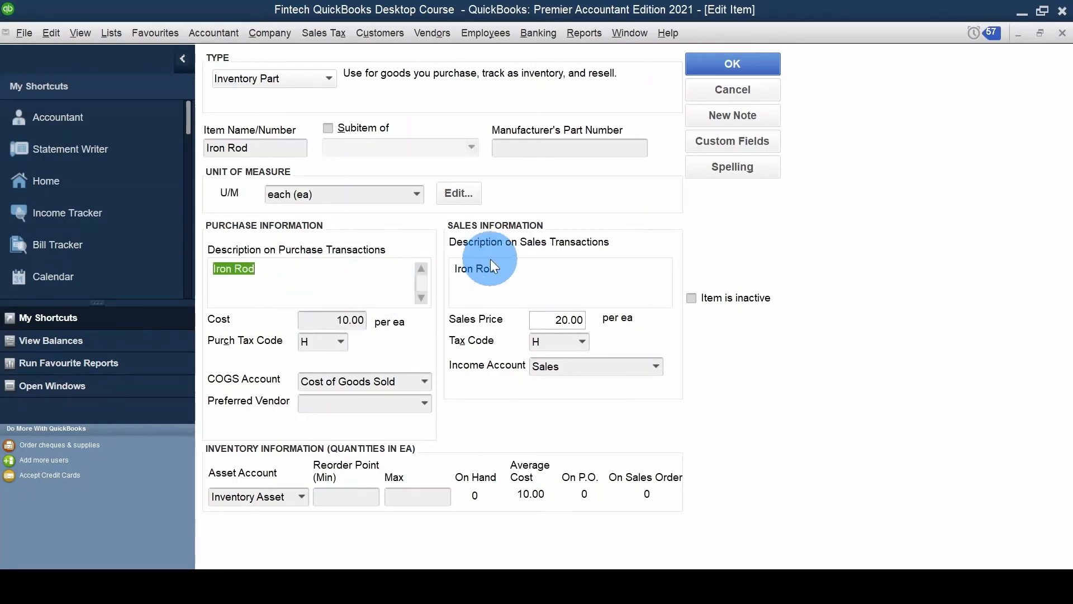
pyautogui.press('Tab')
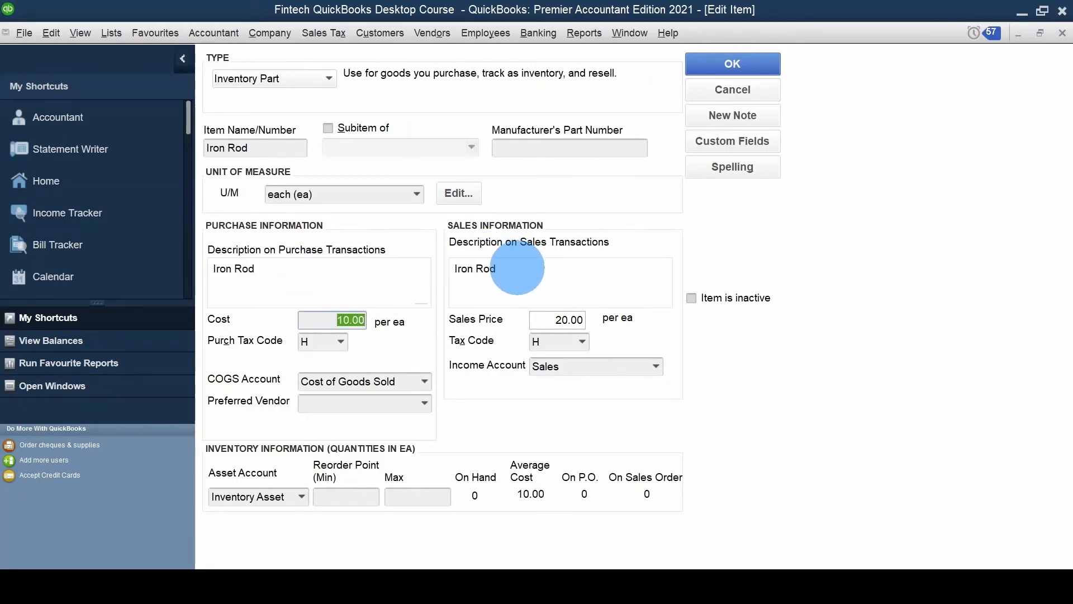
pyautogui.click(734, 65)
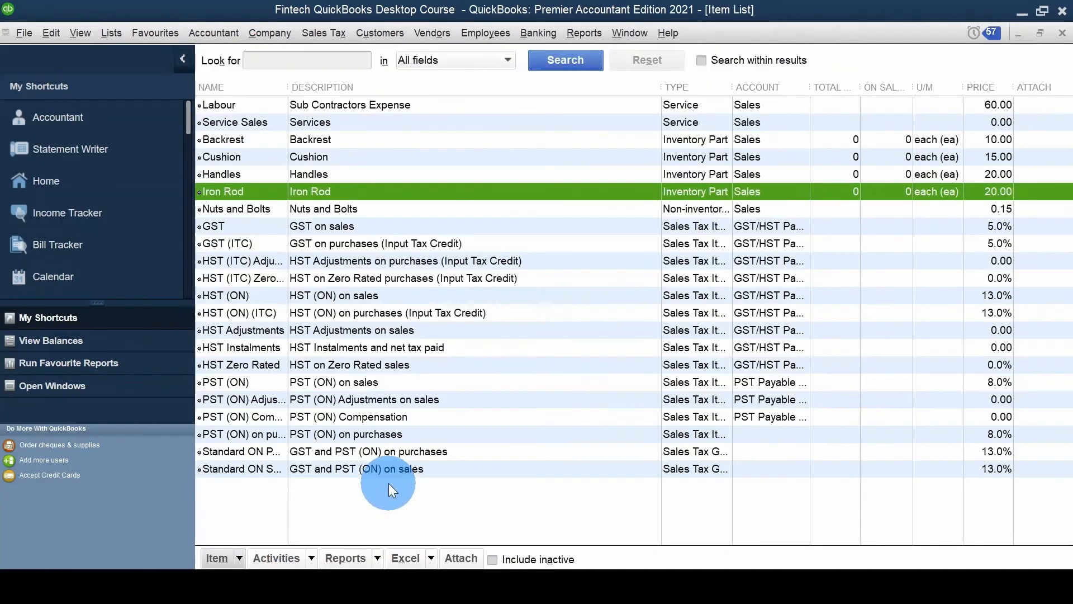
# Narrow the item list's Description column to make room for the Type column, and open the Nuts and Bolts item for editing
pyautogui.click(404, 499)
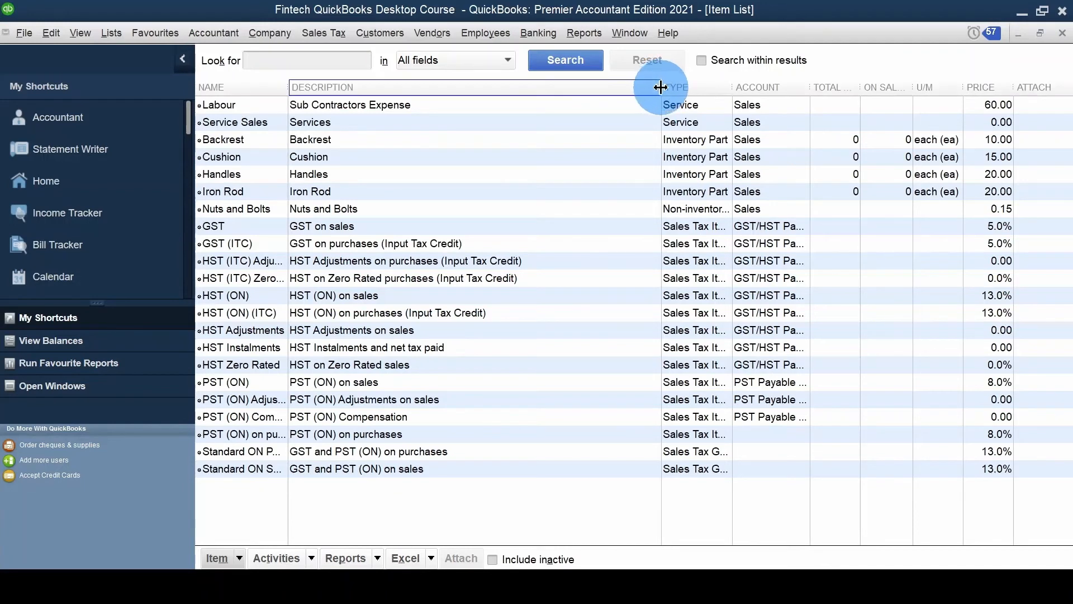
pyautogui.moveTo(660, 87); pyautogui.dragTo(562, 140)
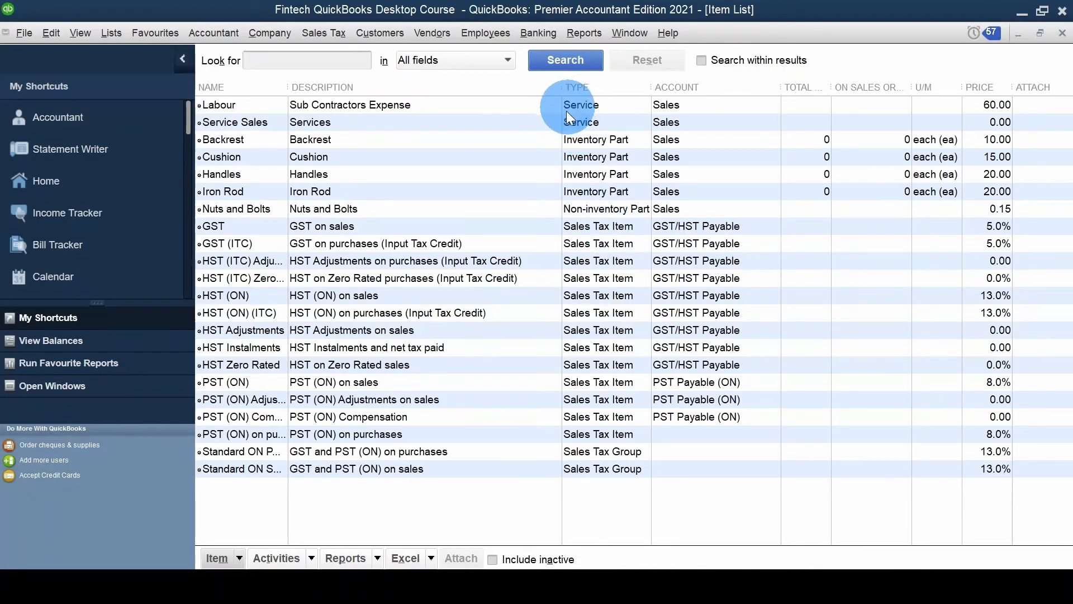
pyautogui.click(424, 210)
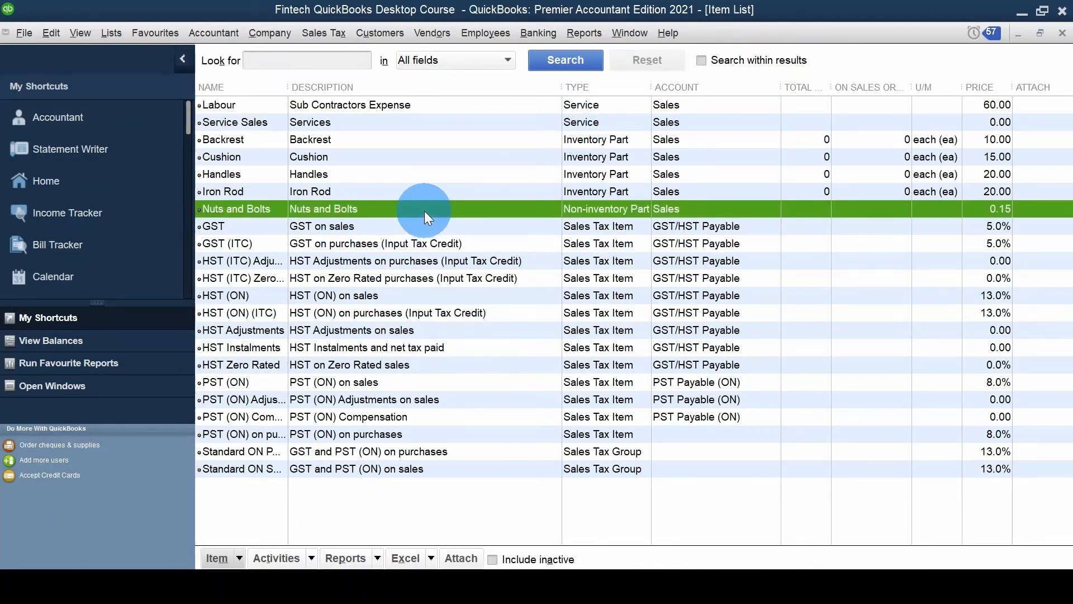
pyautogui.rightClick(424, 210)
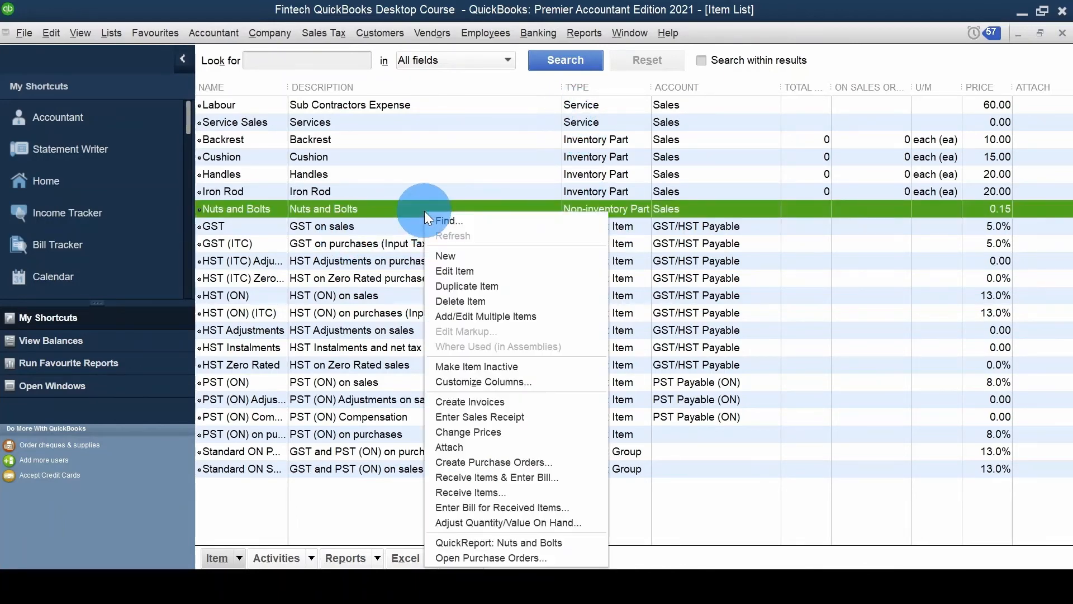
pyautogui.click(451, 271)
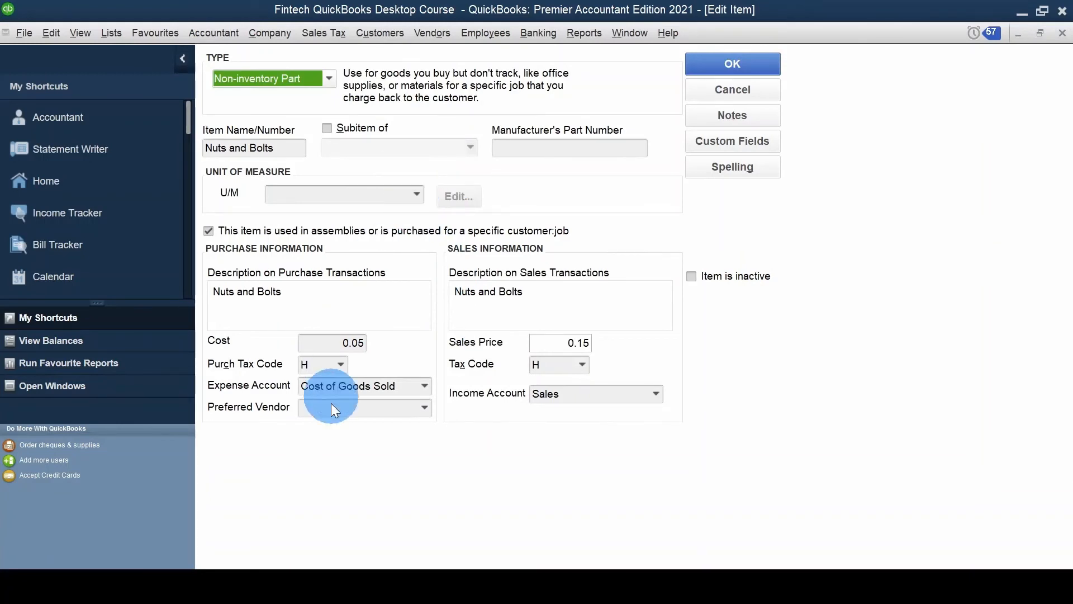
pyautogui.click(417, 196)
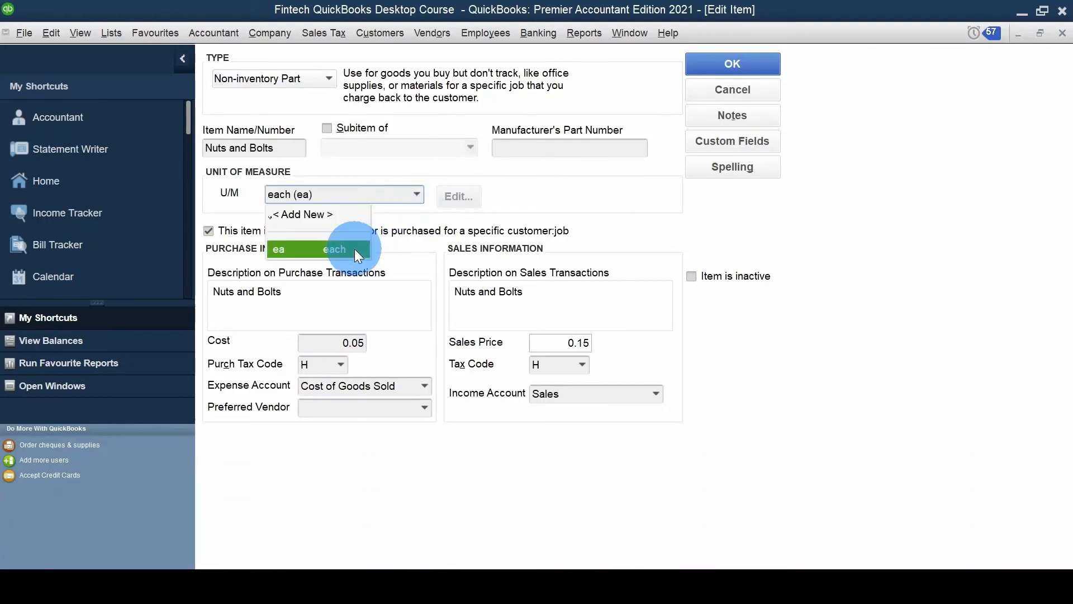
pyautogui.click(387, 192)
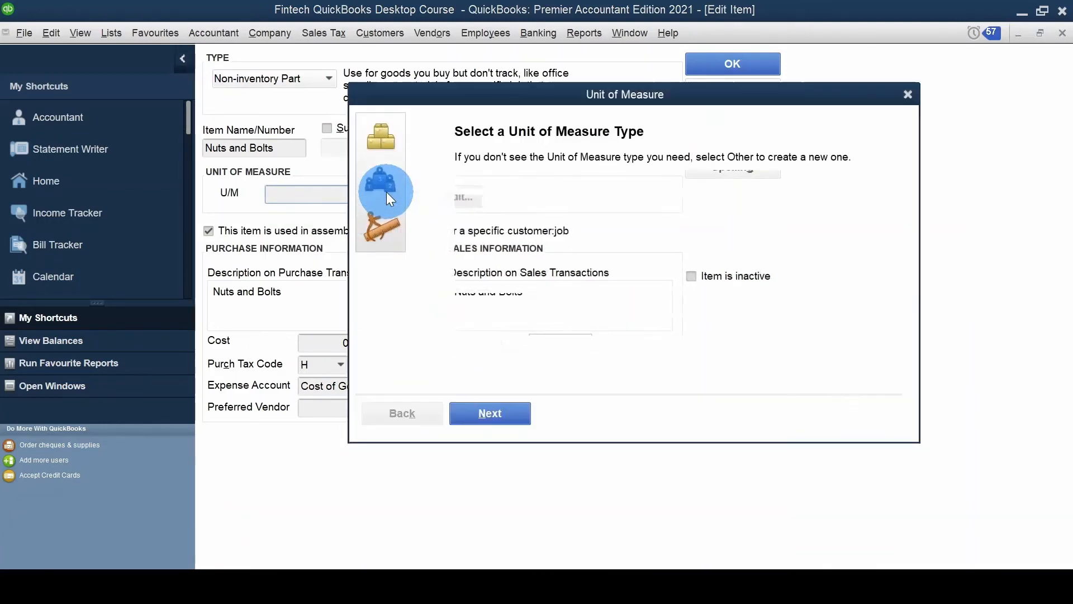
pyautogui.press('Escape')
pyautogui.click(349, 343)
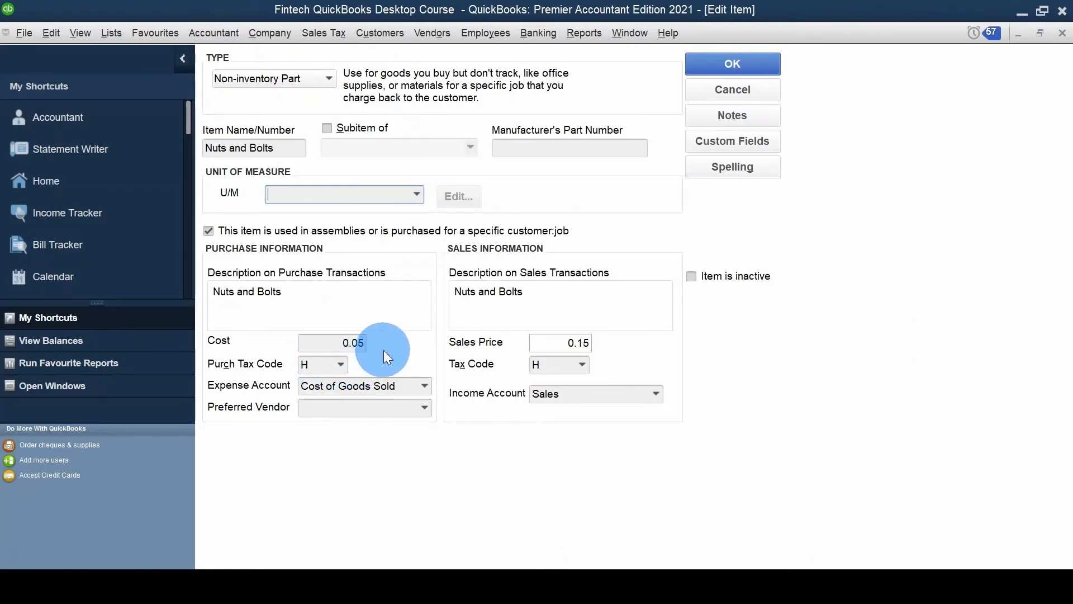
pyautogui.click(596, 342)
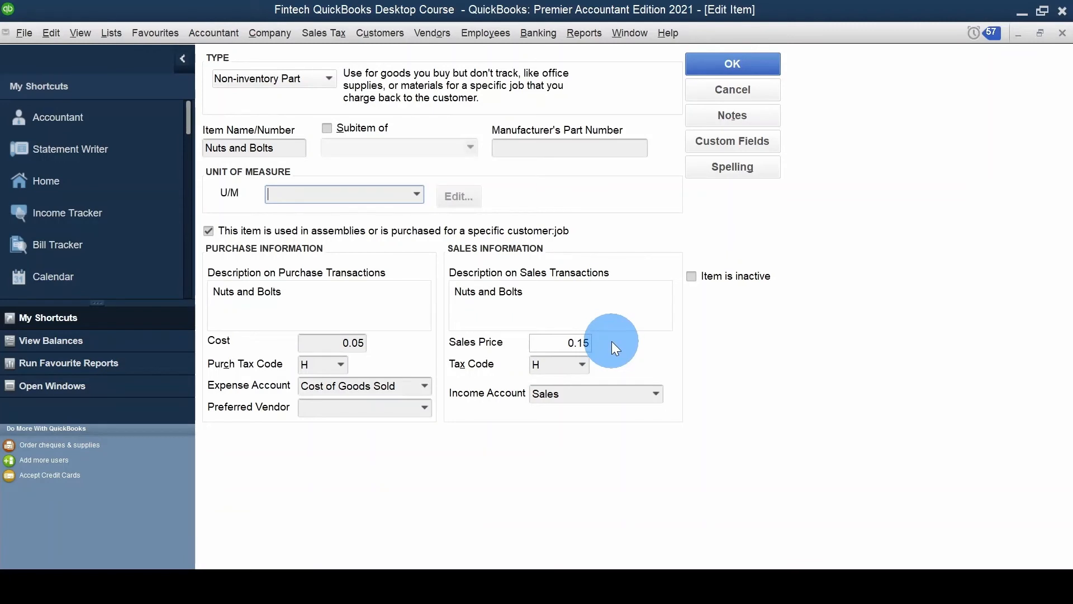
# Set the Nuts and Bolts item's unit of measure to each (ea) and save the item
pyautogui.click(415, 196)
pyautogui.click(347, 252)
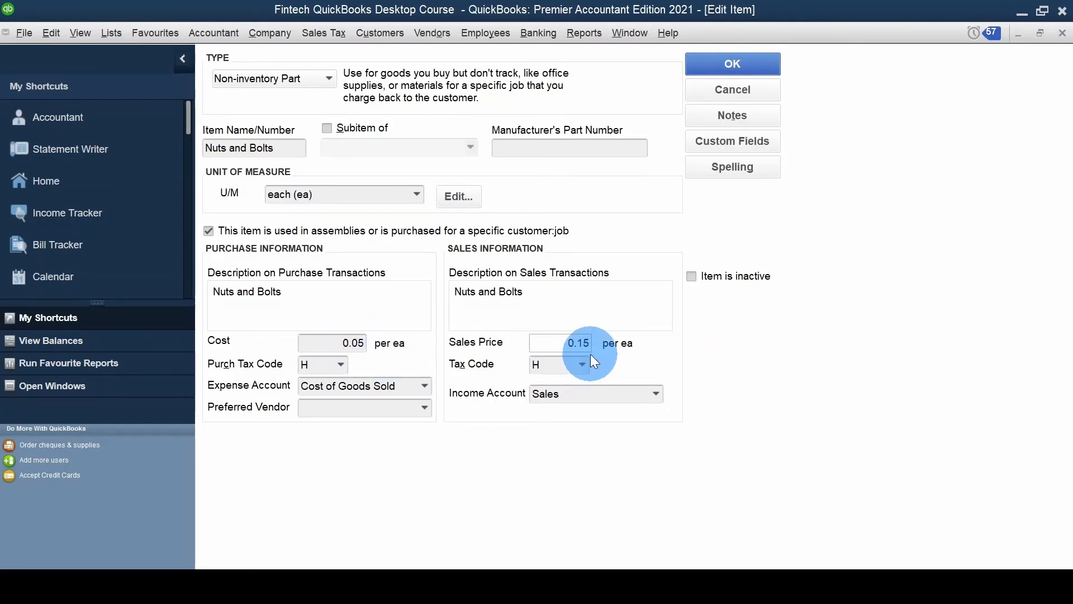
pyautogui.click(768, 62)
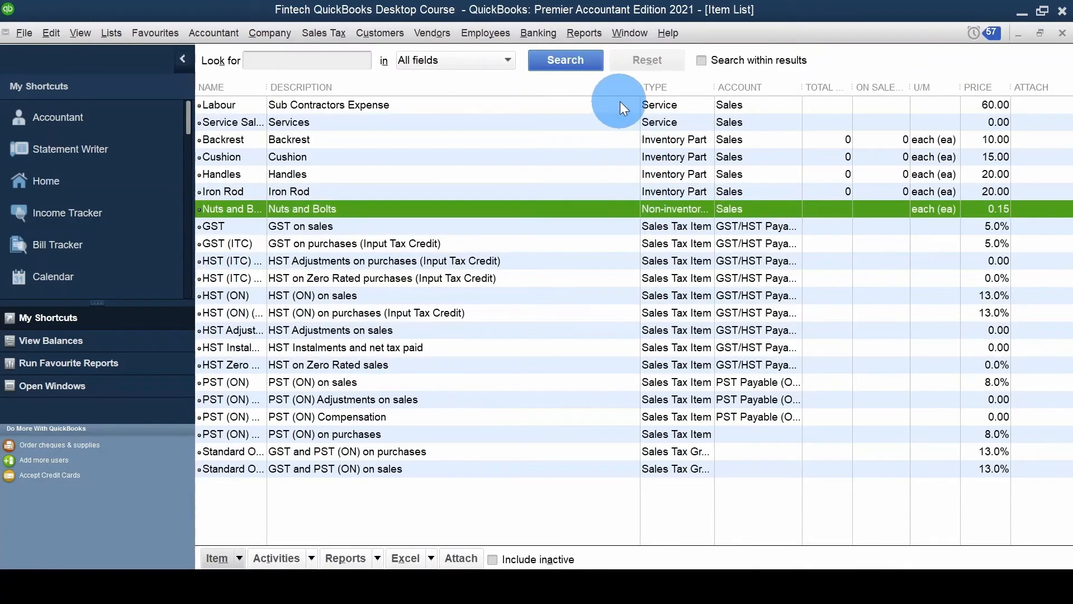
# Narrow the Description column again to show the item types in full, and clear the row selection
pyautogui.moveTo(639, 89); pyautogui.dragTo(549, 94)
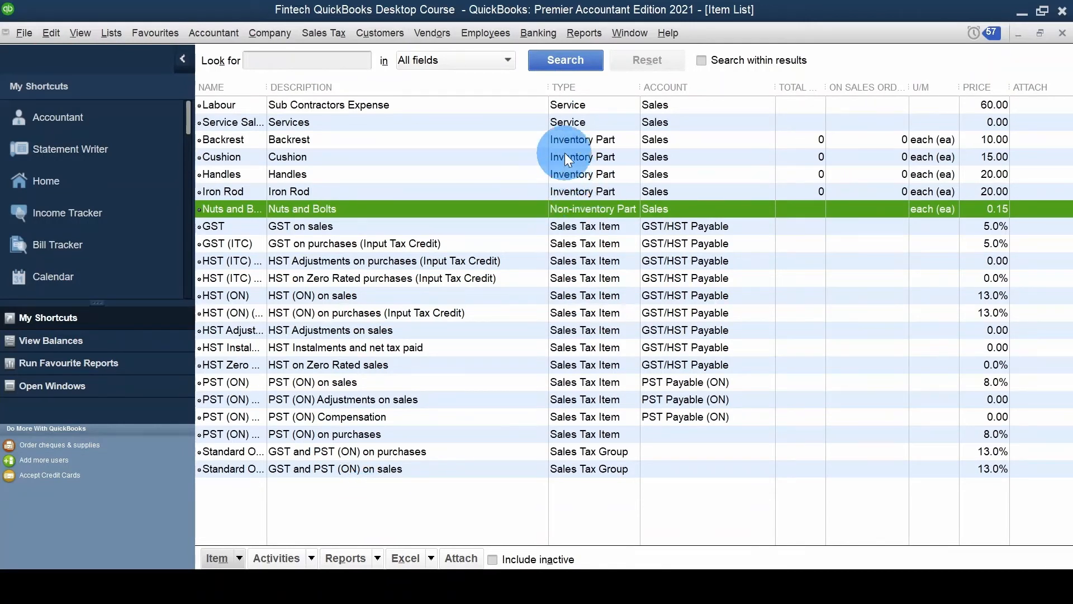
pyautogui.click(521, 512)
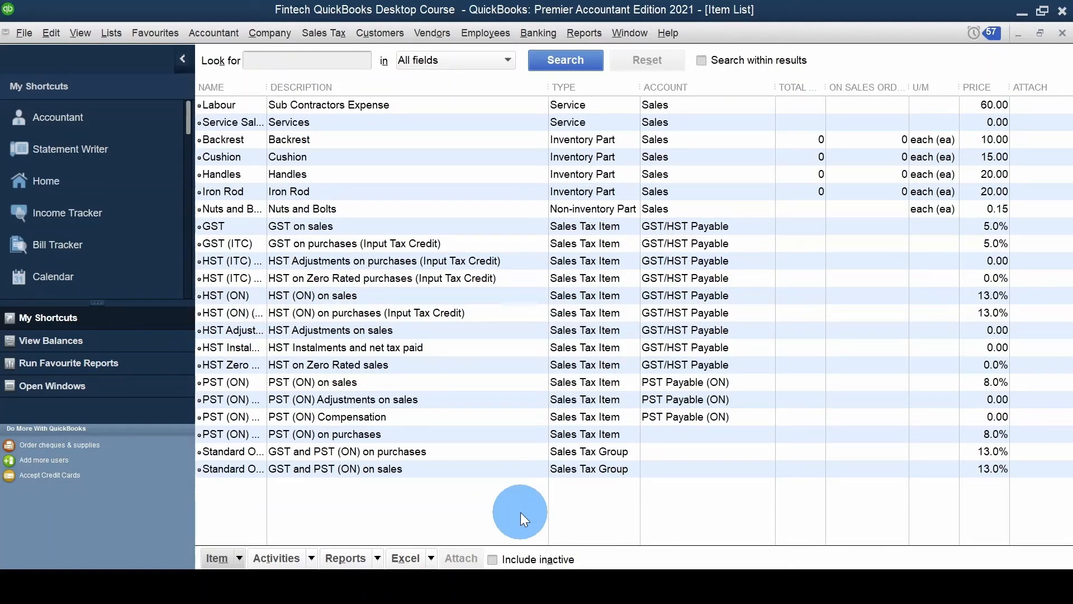
# Start a new Inventory Assembly item named Basic Chair with each (ea) as its unit of measure
pyautogui.click(239, 558)
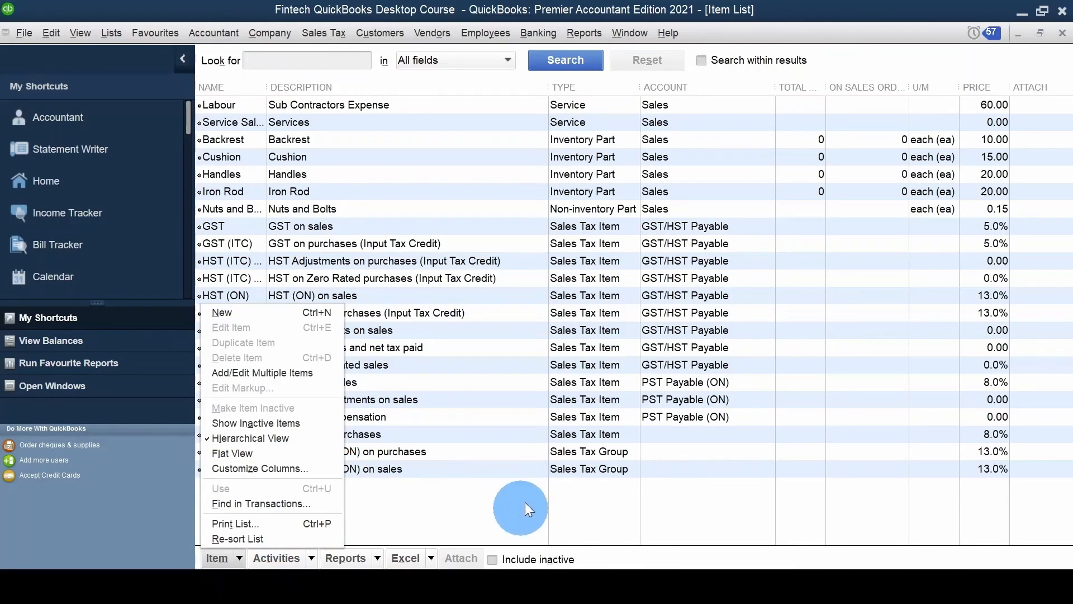
pyautogui.click(240, 312)
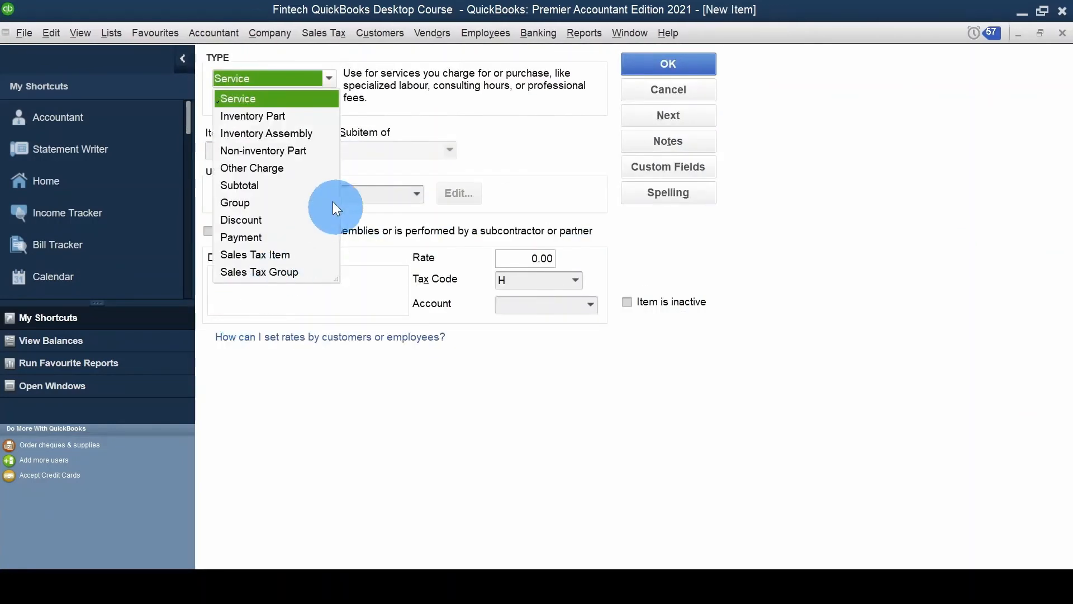
pyautogui.click(291, 138)
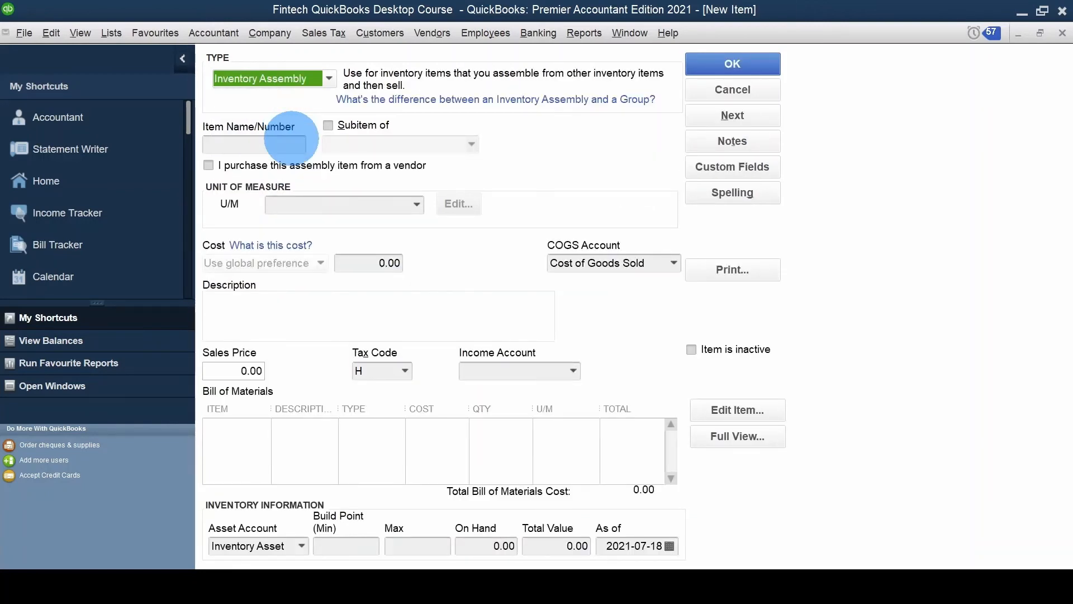
pyautogui.click(292, 139)
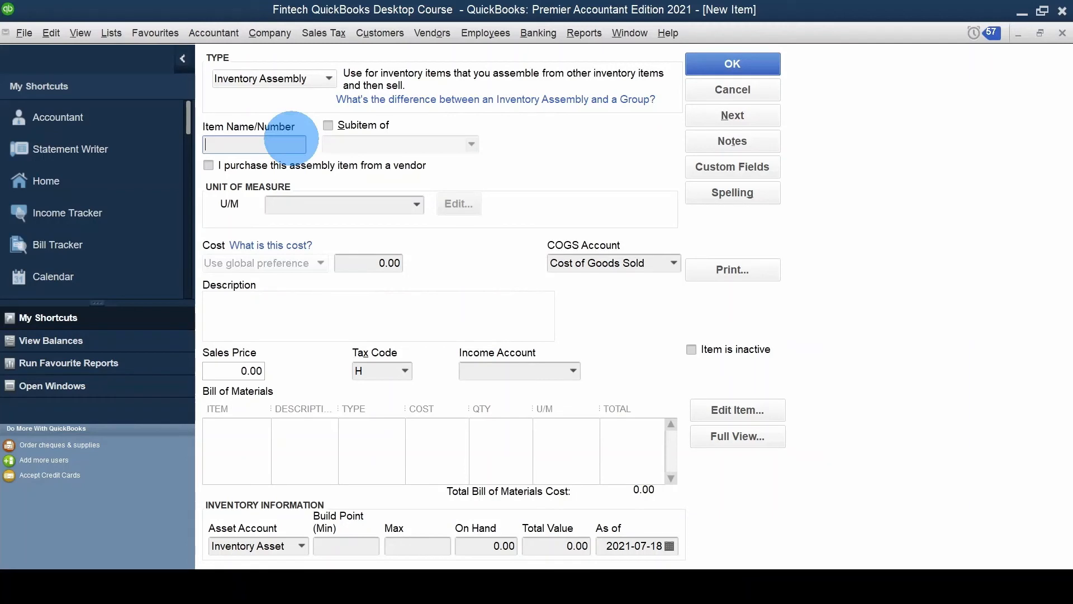
pyautogui.write('Basic Chair')
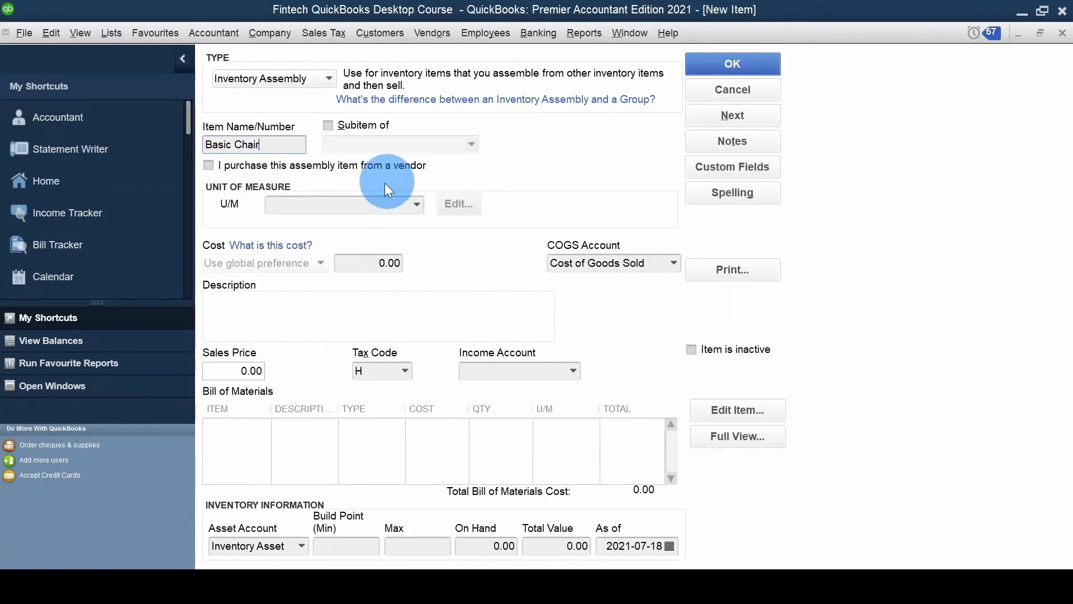
pyautogui.click(322, 210)
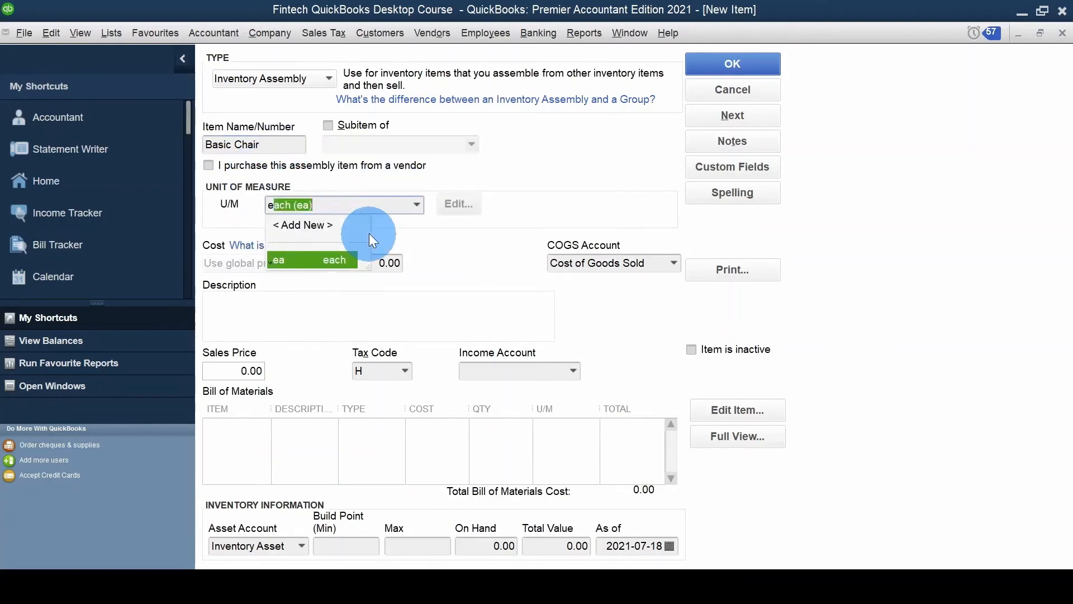
pyautogui.click(363, 307)
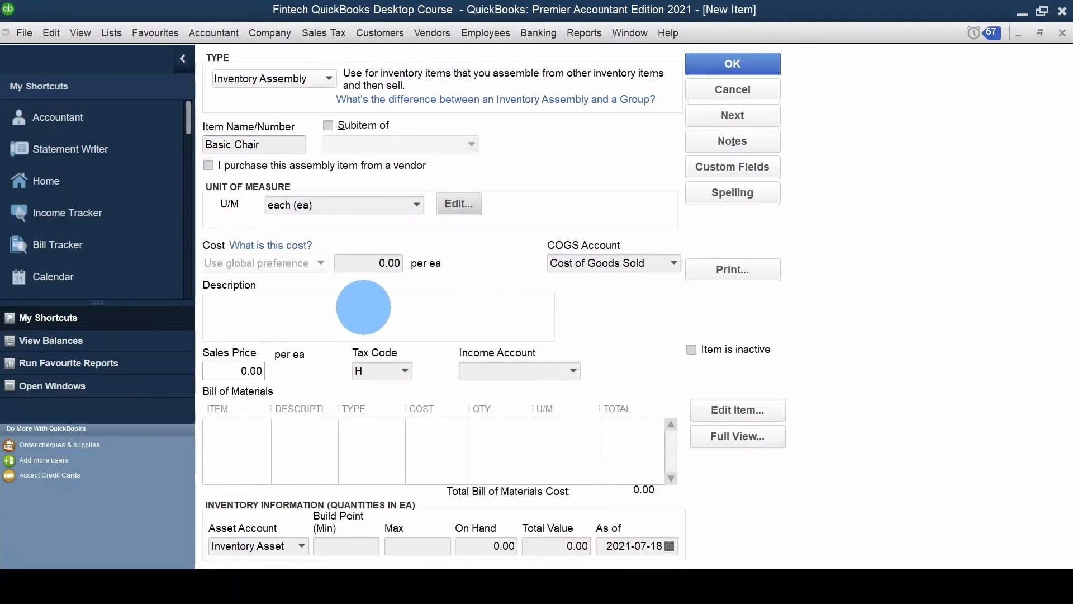
# Enter "Basic Office Chair - Comfy" as the description of the Basic Chair assembly
pyautogui.click(298, 314)
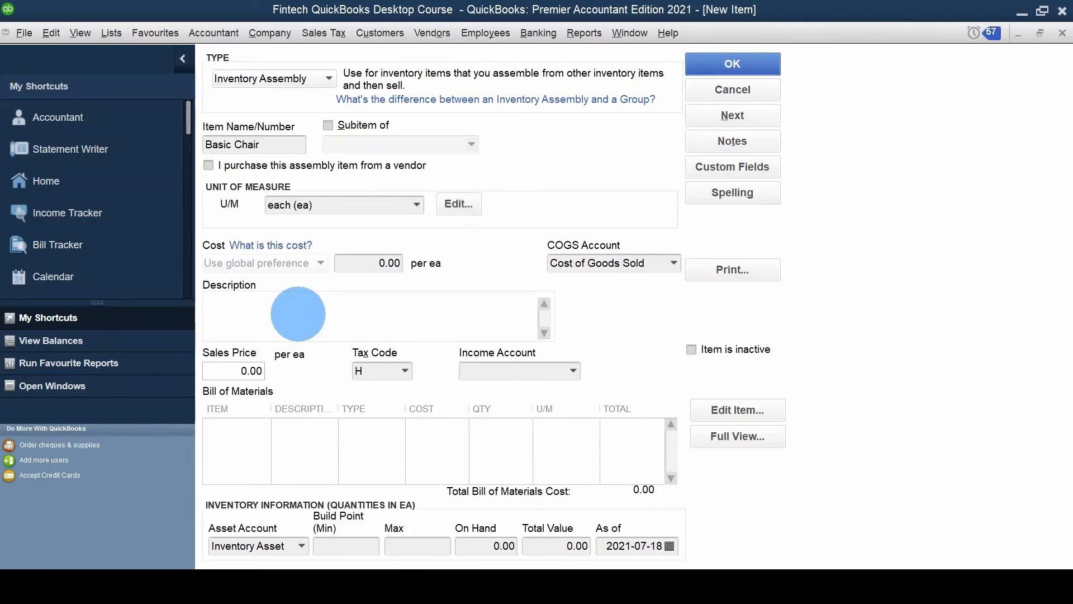
pyautogui.write('Basic Office Chair - C')
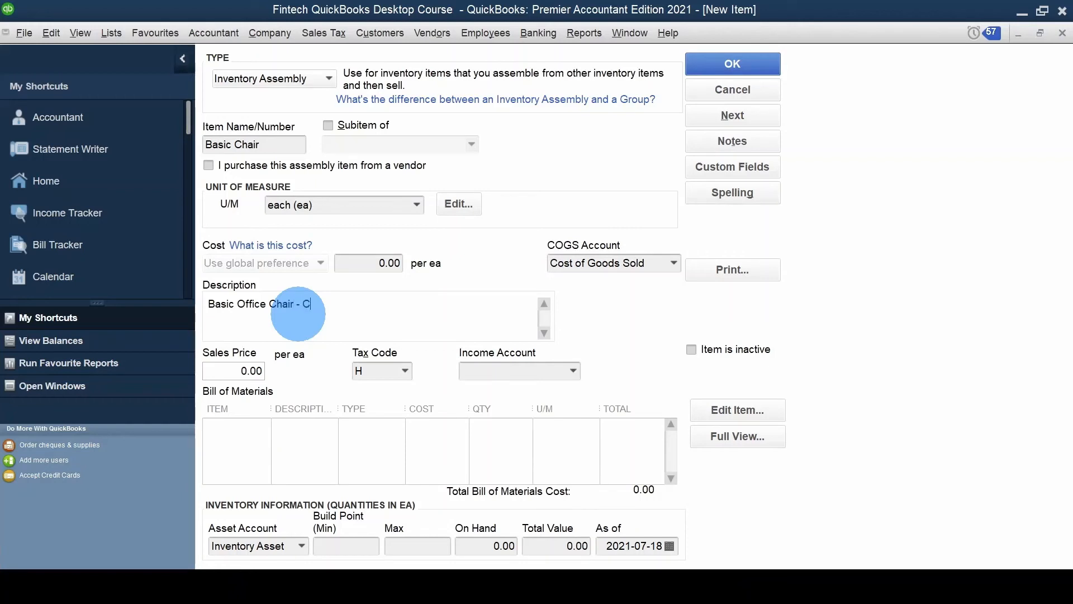
pyautogui.write('omfy')
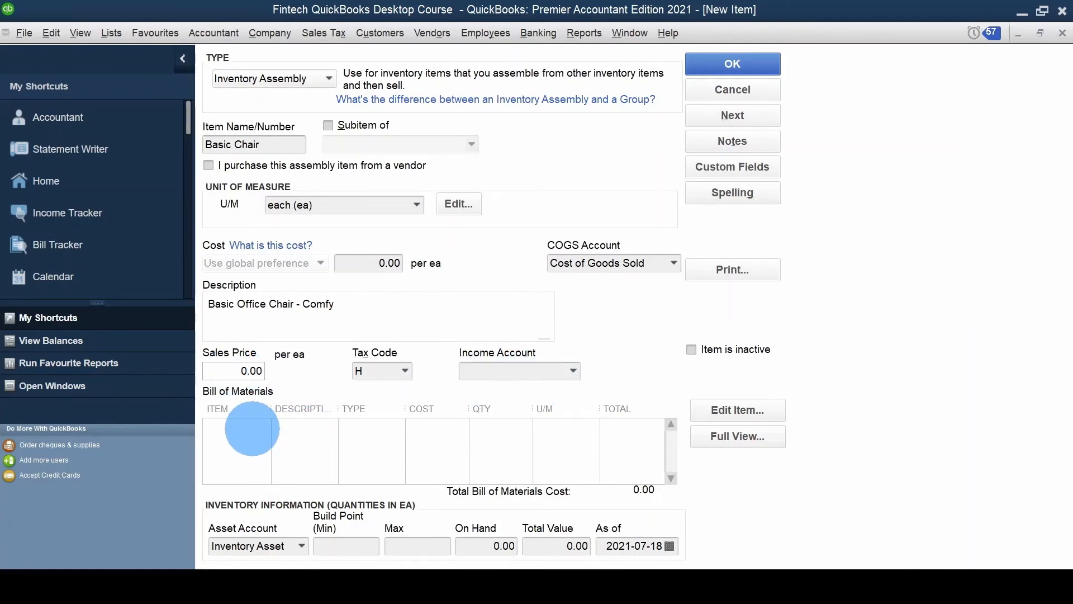
# Add Backrest as the first component in the Basic Chair's bill of materials
pyautogui.click(252, 427)
pyautogui.click(262, 427)
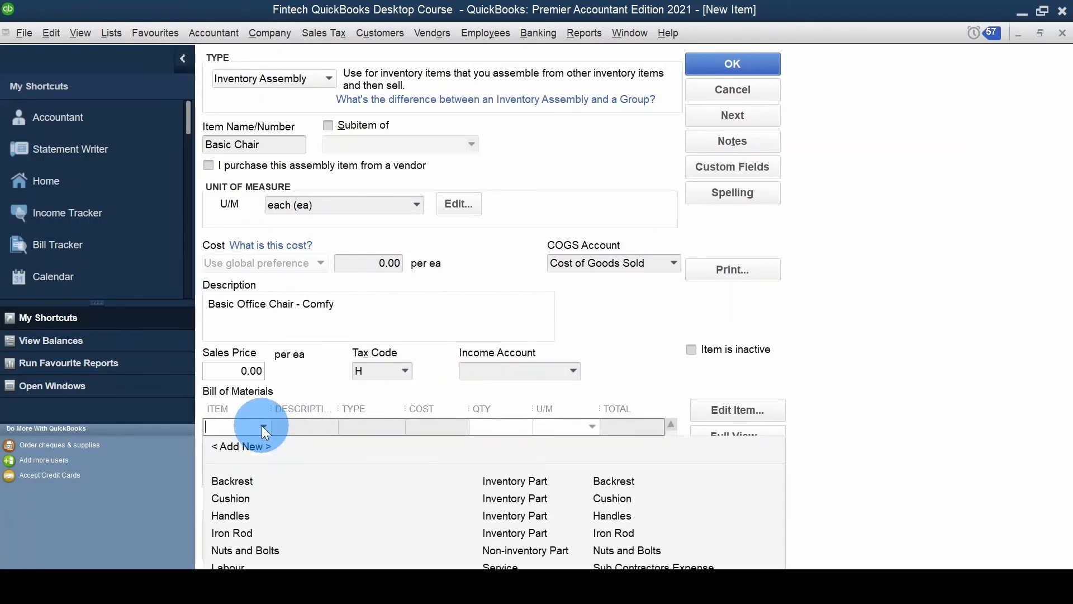
pyautogui.click(272, 481)
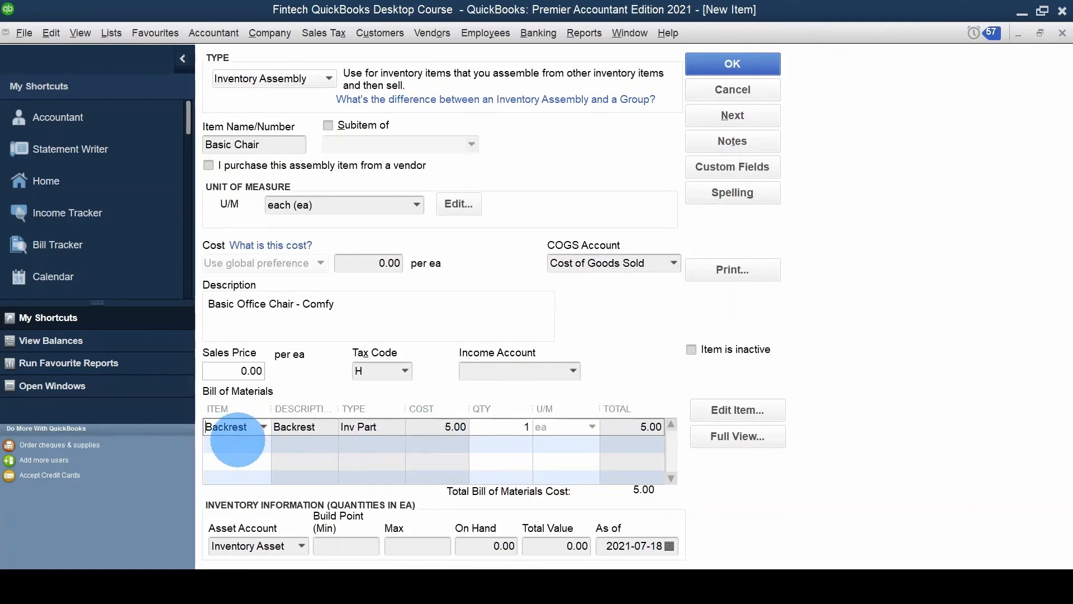
# Add Handles to the bill of materials on the line below Backrest, with a quantity of 2
pyautogui.click(238, 443)
pyautogui.write('Handles')
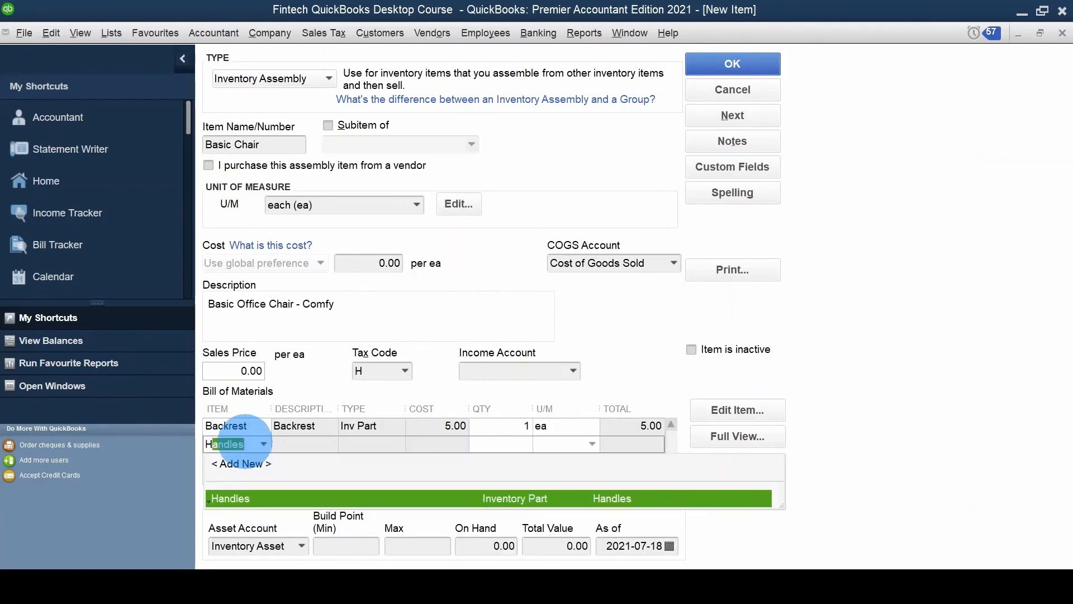
pyautogui.press('Tab')
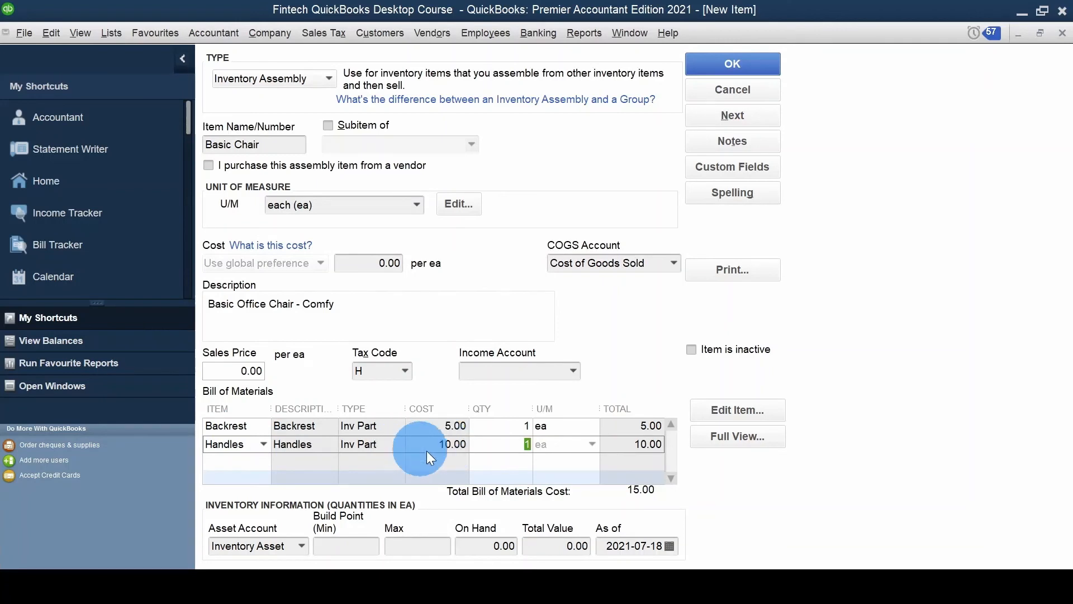
pyautogui.write('2')
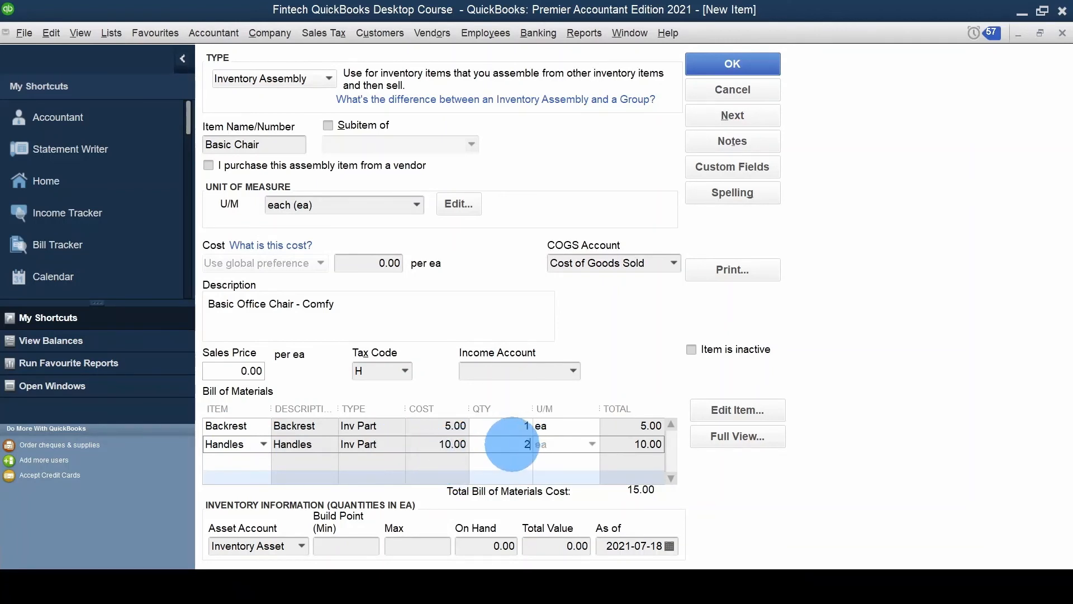
pyautogui.press('Tab')
pyautogui.click(523, 444)
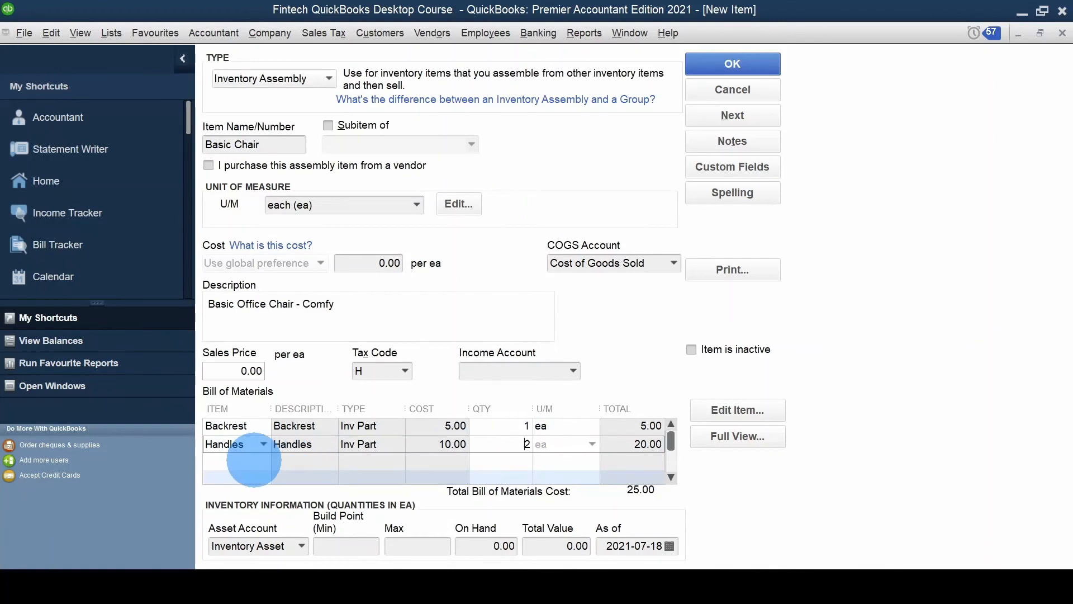
# Add Cushion as the third bill of materials component, keeping its default quantity of 1
pyautogui.click(254, 459)
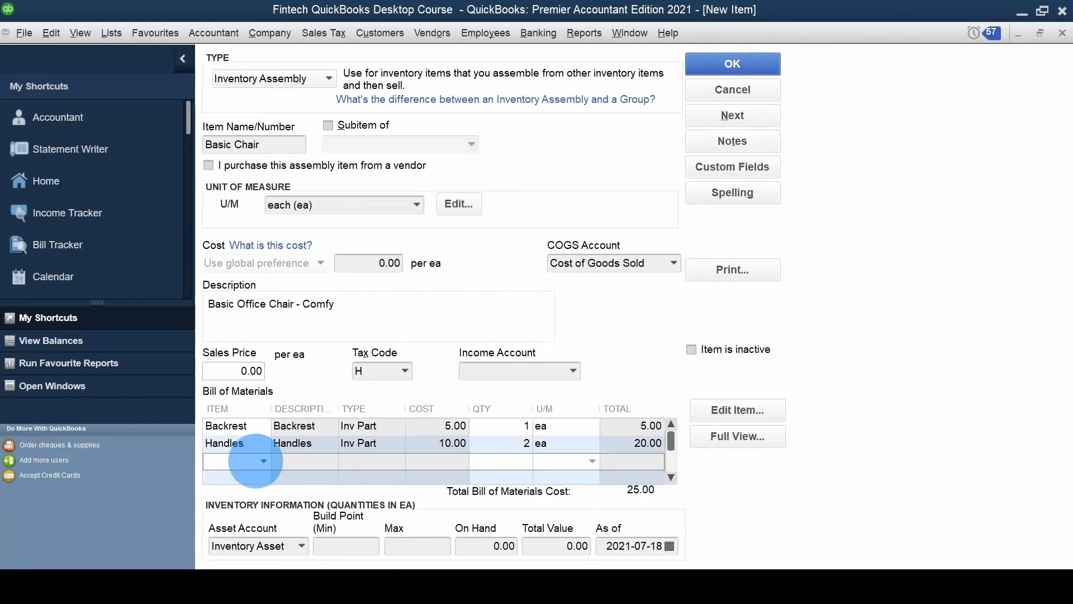
pyautogui.write('Cushion')
pyautogui.press('Tab')
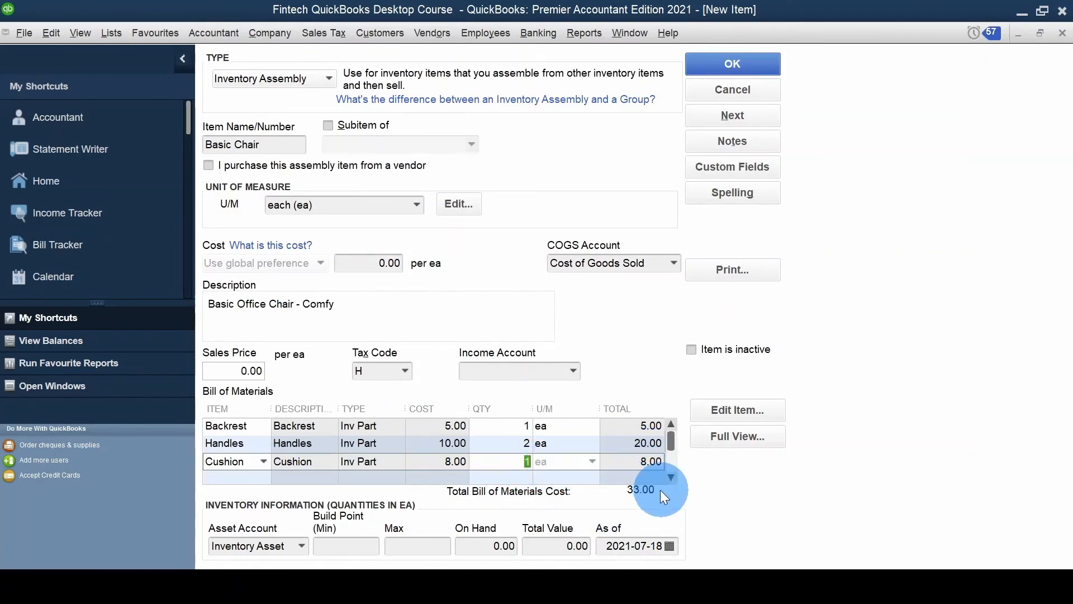
pyautogui.press('Tab')
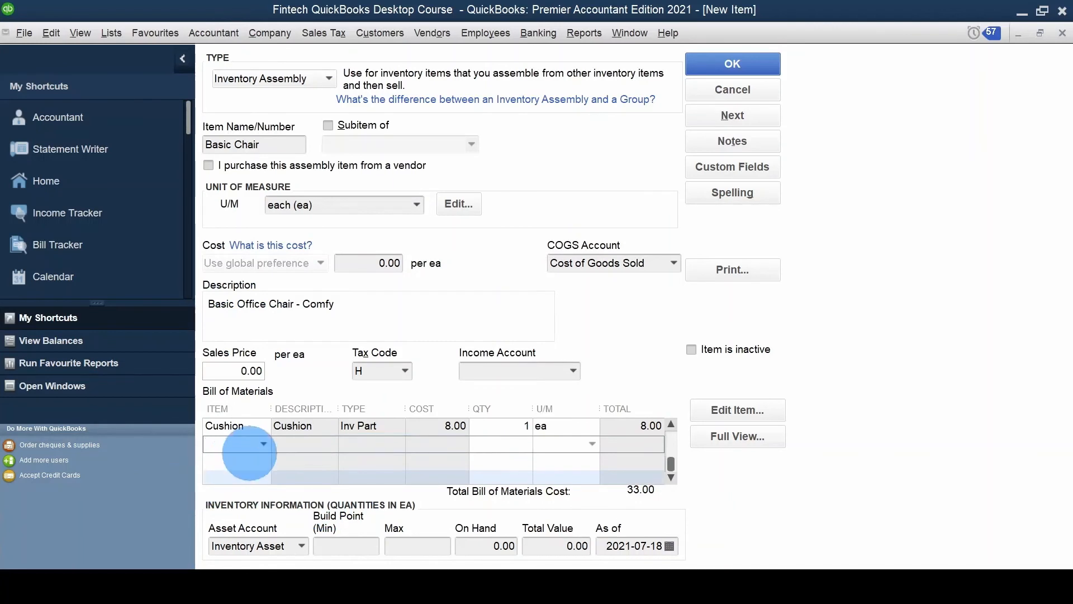
# Add Iron Rod to the bill of materials below Cushion, keeping its default quantity of 1
pyautogui.write('Iron Rod')
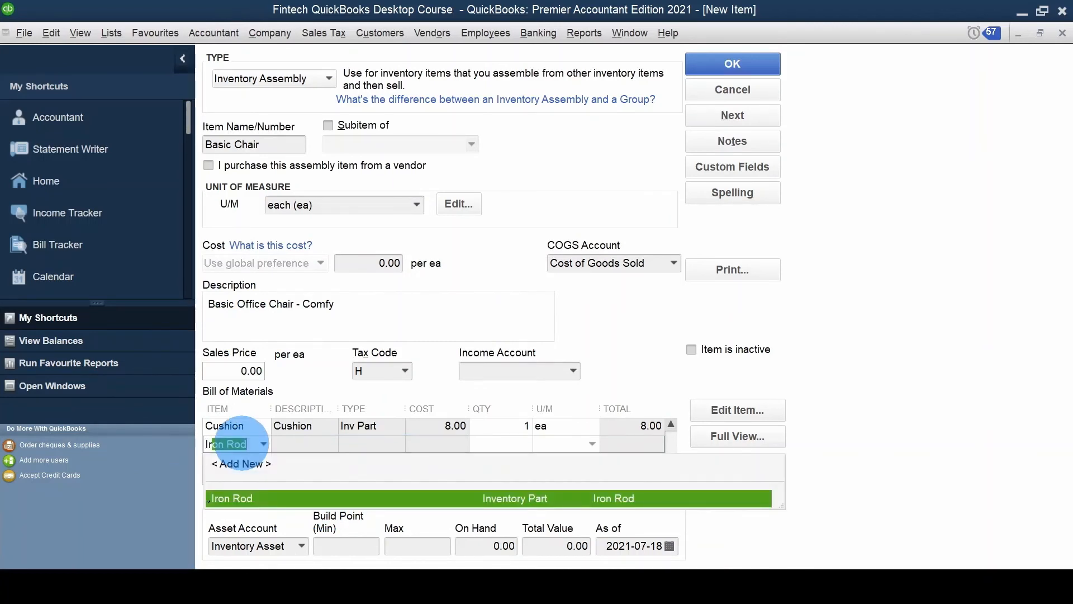
pyautogui.press('Tab')
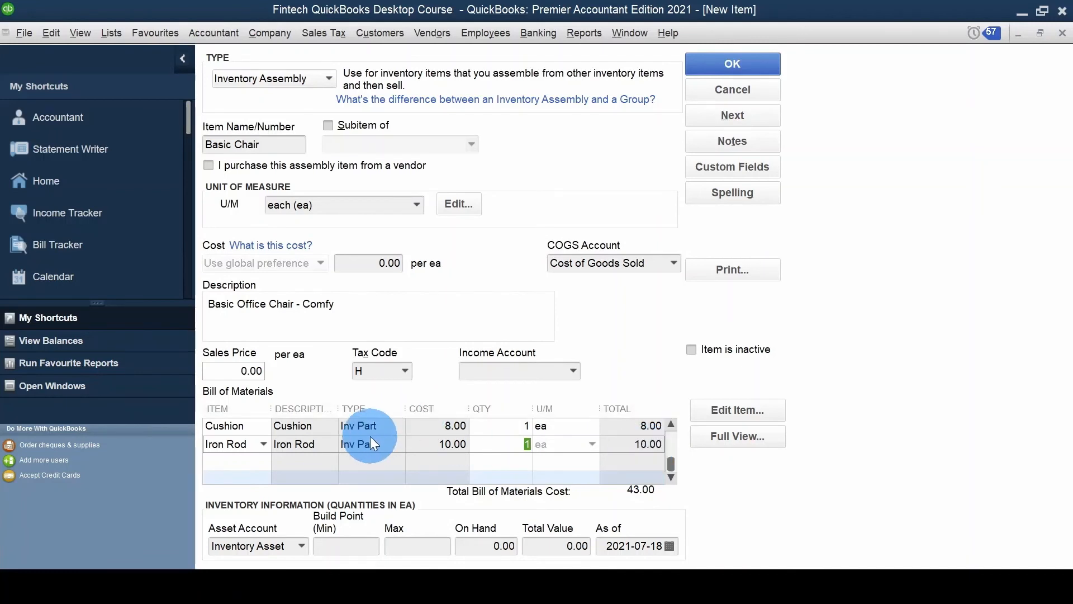
pyautogui.scroll(1, 365, 464)
pyautogui.scroll(-1, 365, 464)
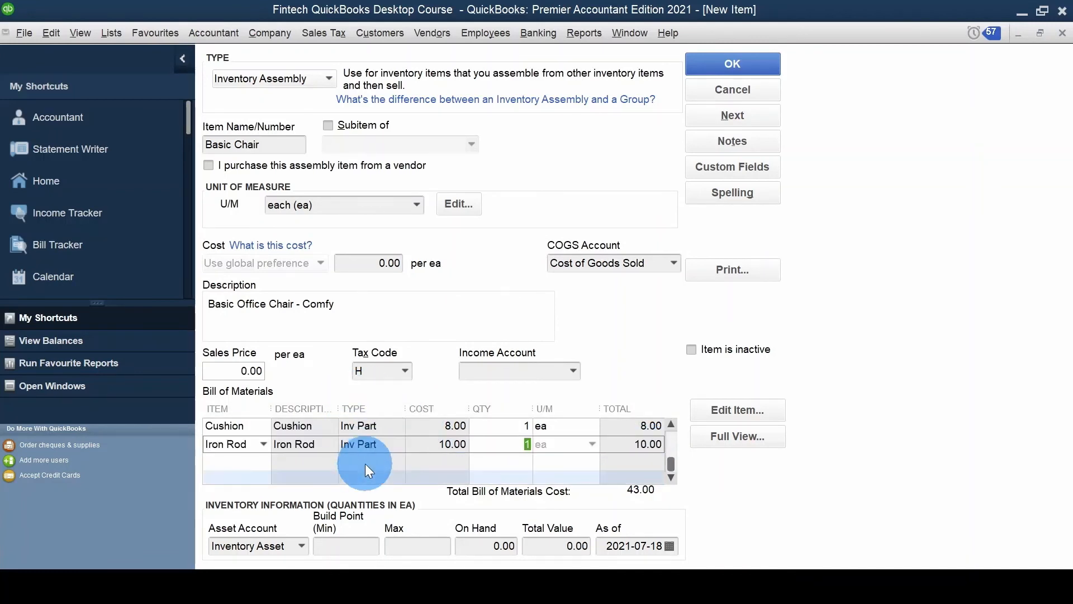
pyautogui.scroll(1, 365, 455)
pyautogui.scroll(-2, 381, 395)
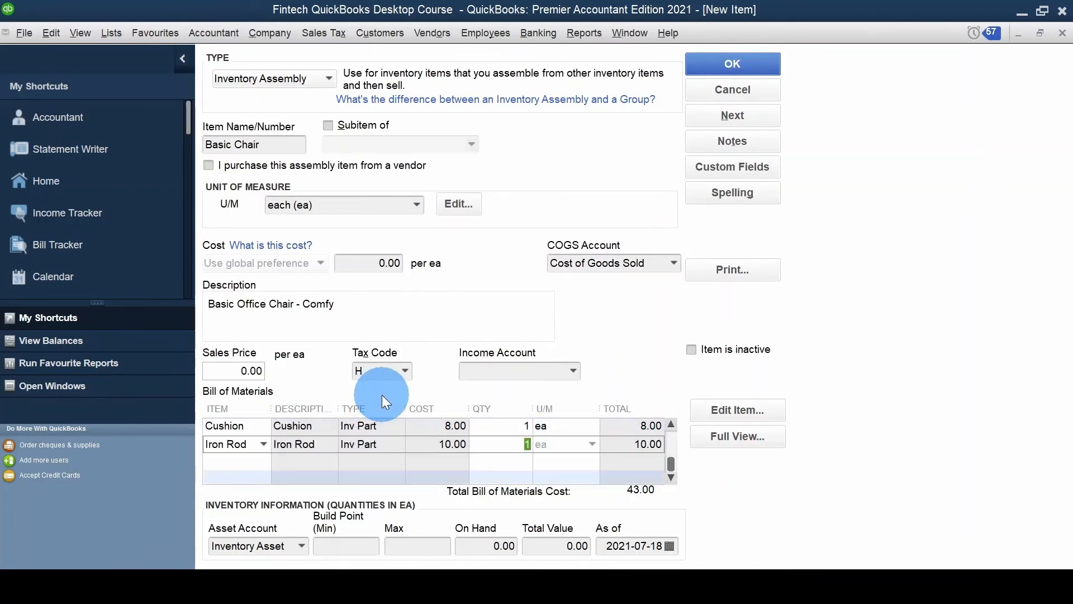
# Add Nuts and Bolts to the bill of materials below Iron Rod, with a quantity of 25
pyautogui.click(248, 462)
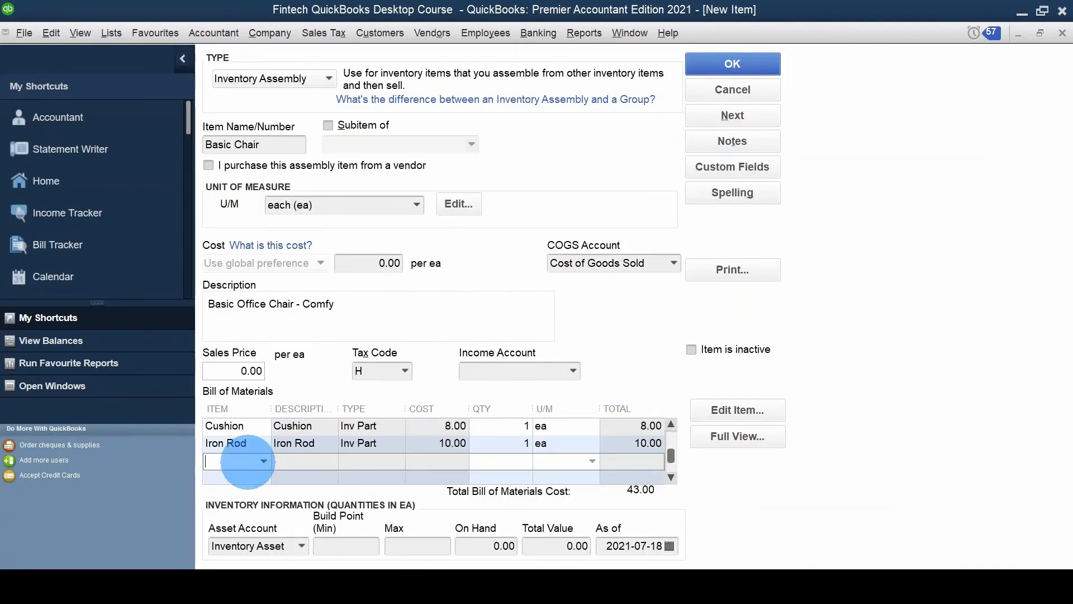
pyautogui.write('N')
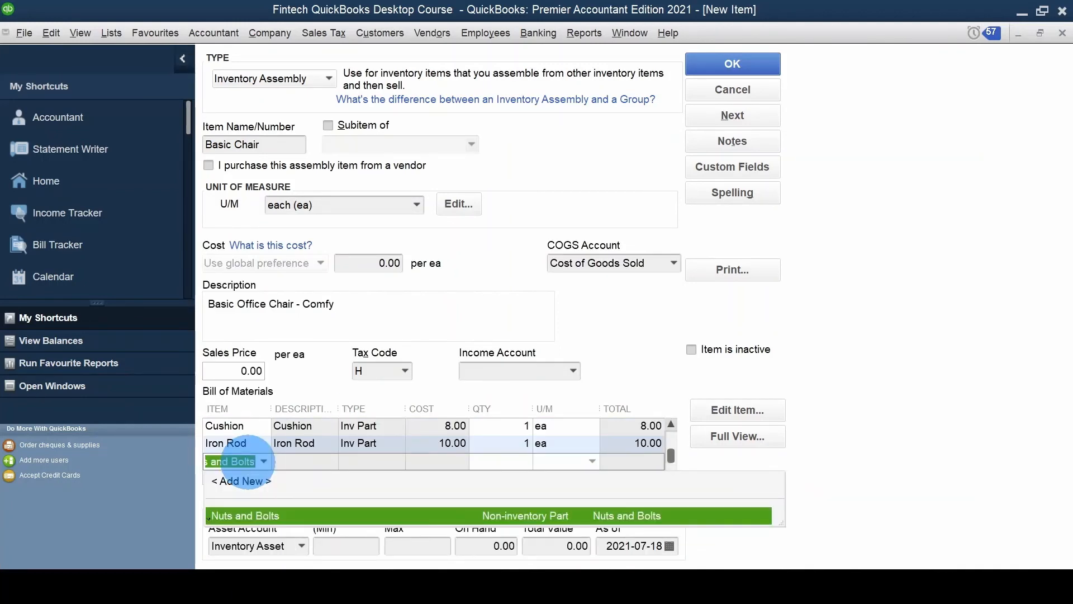
pyautogui.press('Tab')
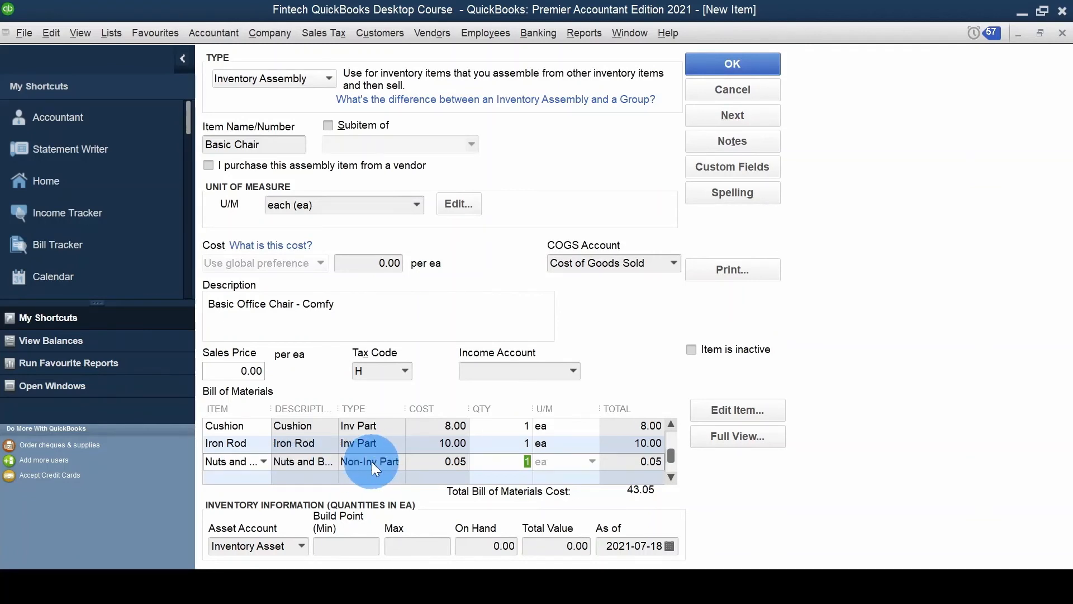
pyautogui.write('20')
pyautogui.press('Tab')
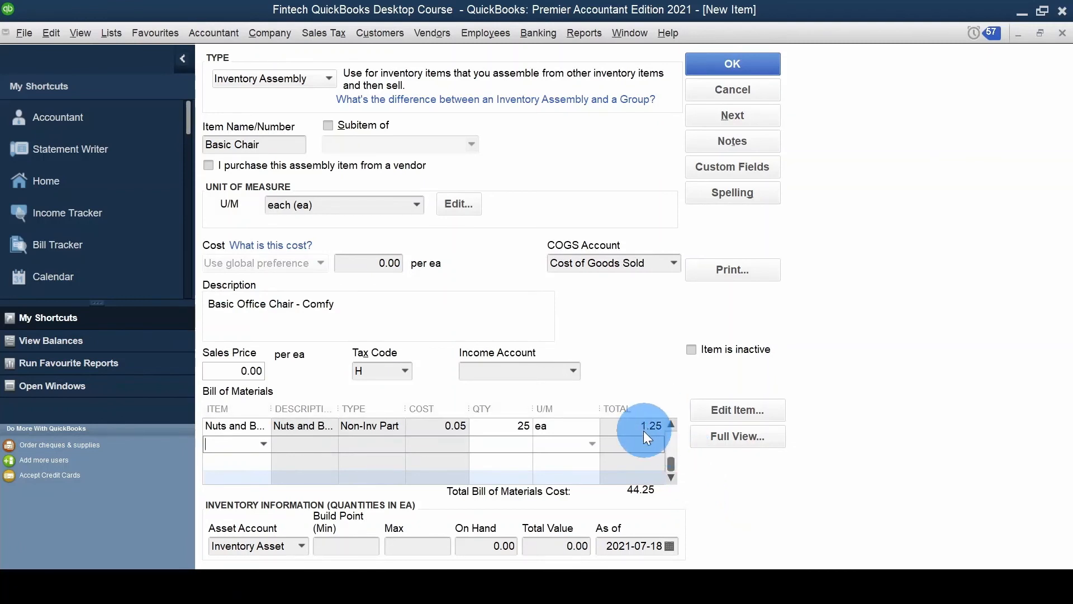
pyautogui.click(672, 423)
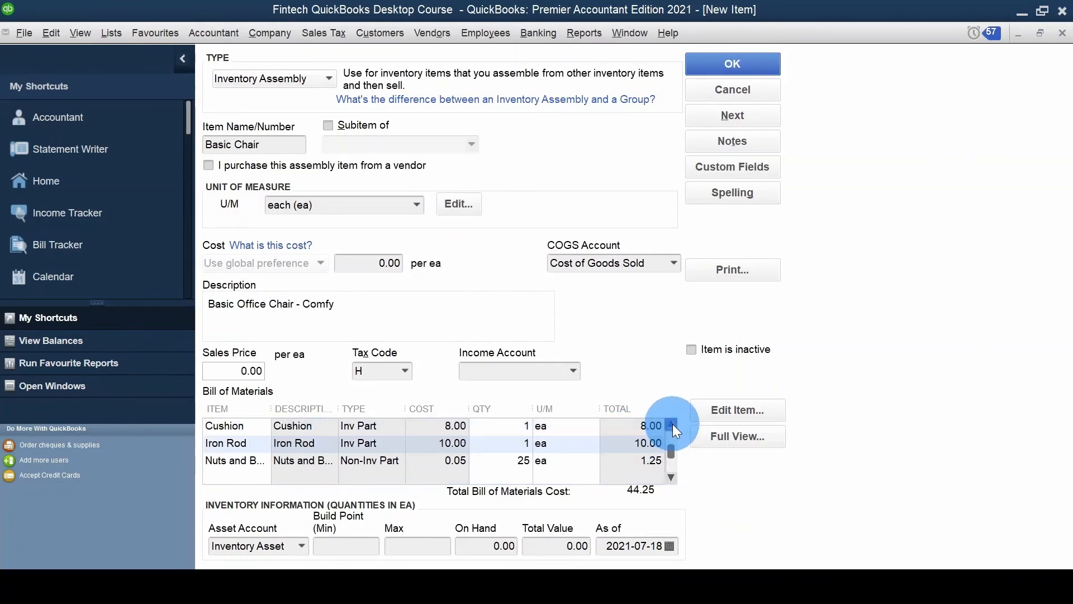
pyautogui.click(670, 478)
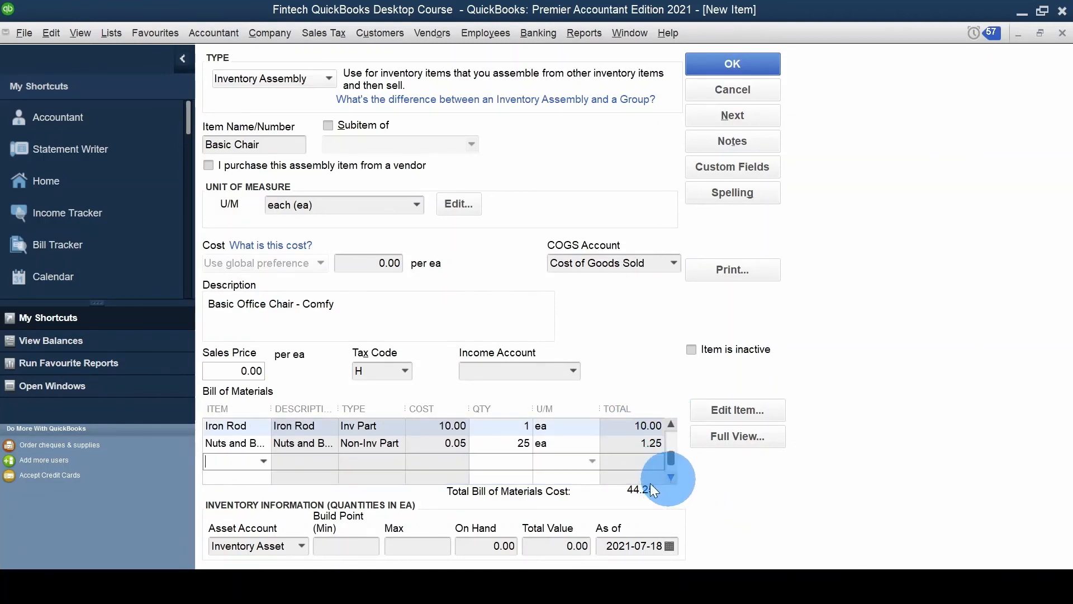
# Add the Labour service to the bill of materials below Nuts and Bolts, with a quantity of 4
pyautogui.click(270, 474)
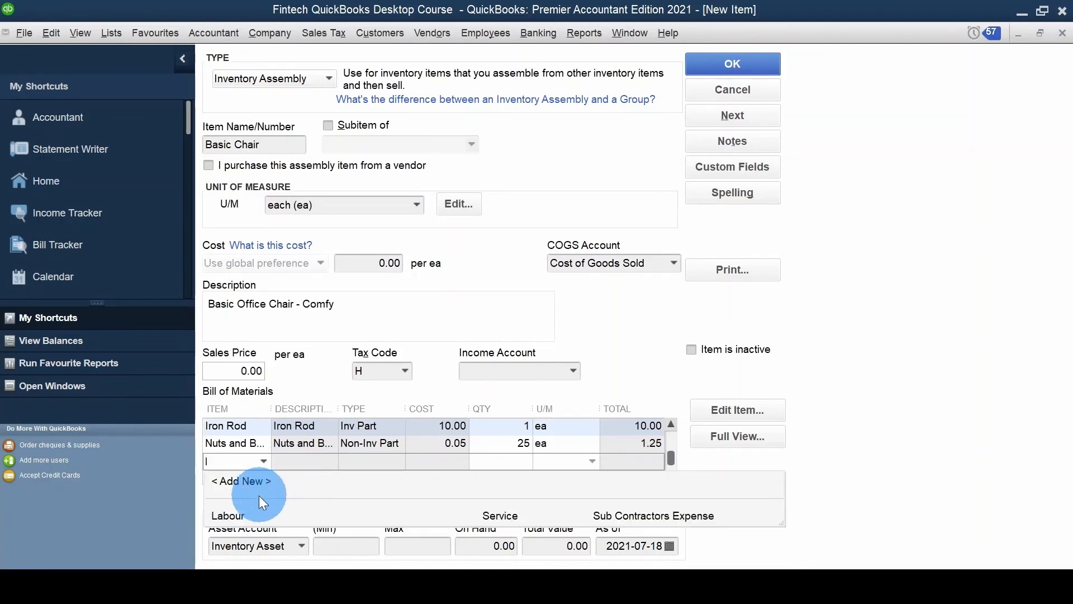
pyautogui.click(253, 508)
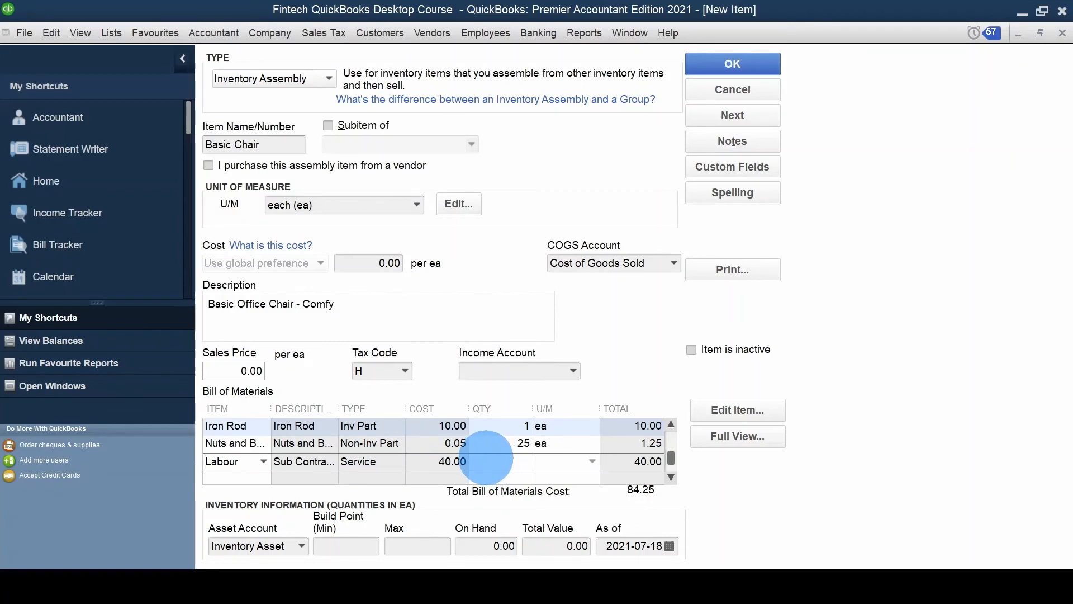
pyautogui.click(493, 461)
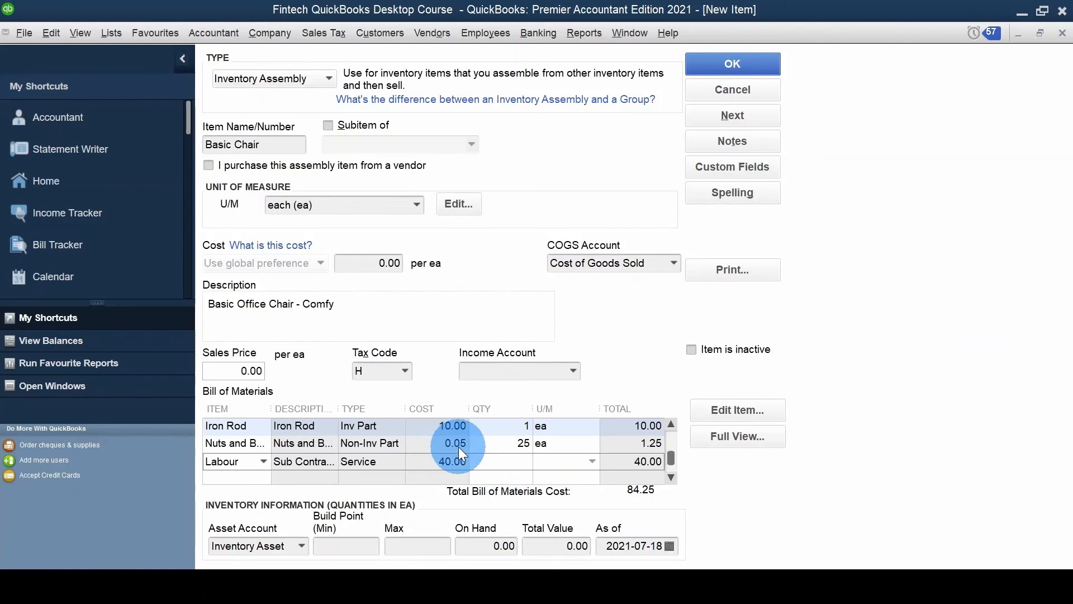
pyautogui.write('4')
pyautogui.press('Tab')
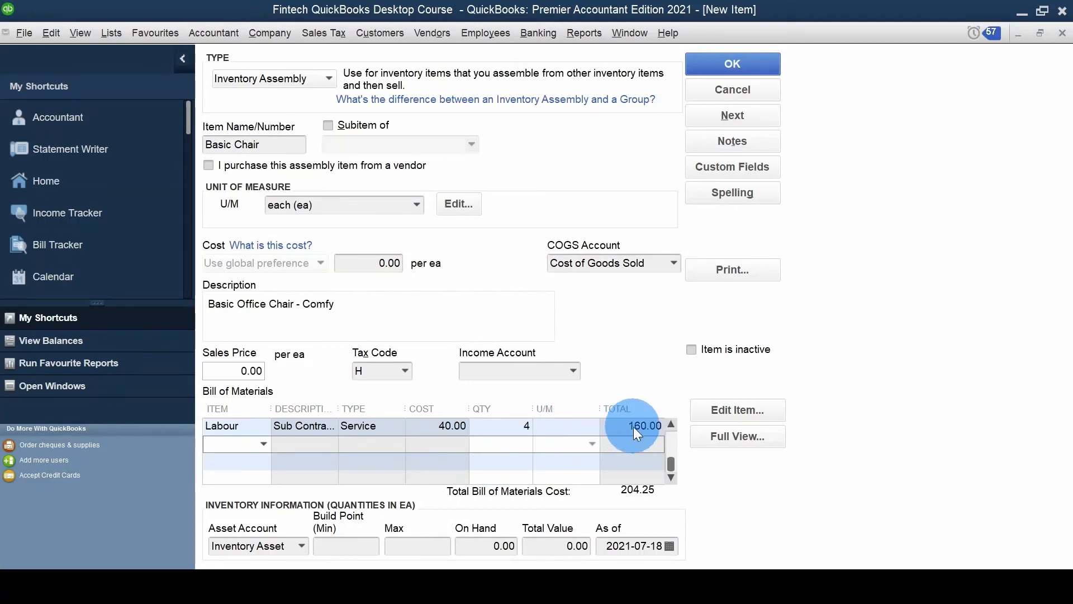
# Examine the component lines of the bill of materials, checking their types, quantities and costs
pyautogui.click(670, 425)
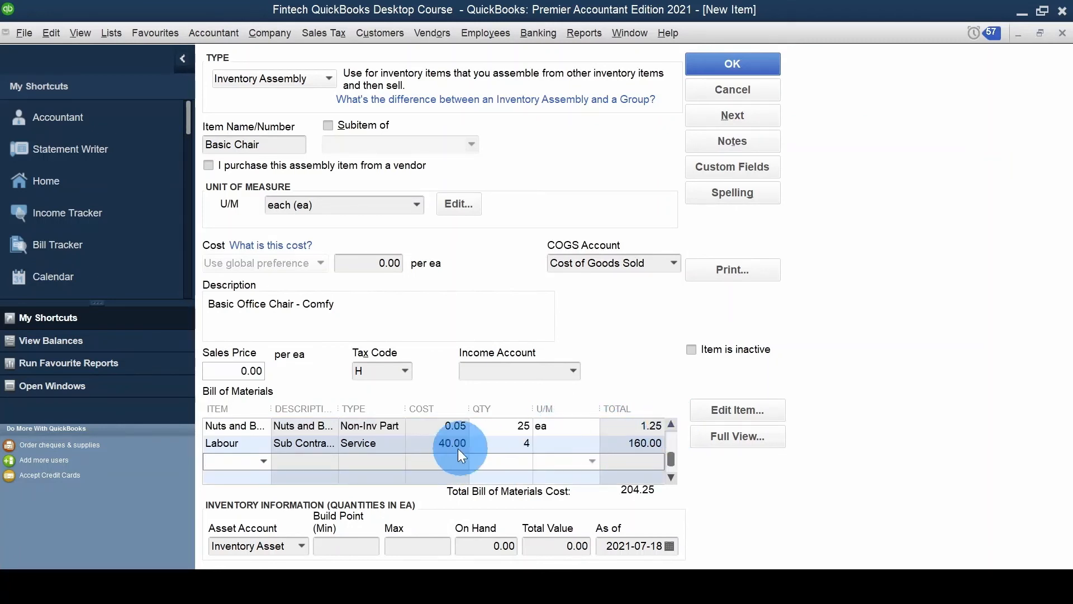
pyautogui.press('Up')
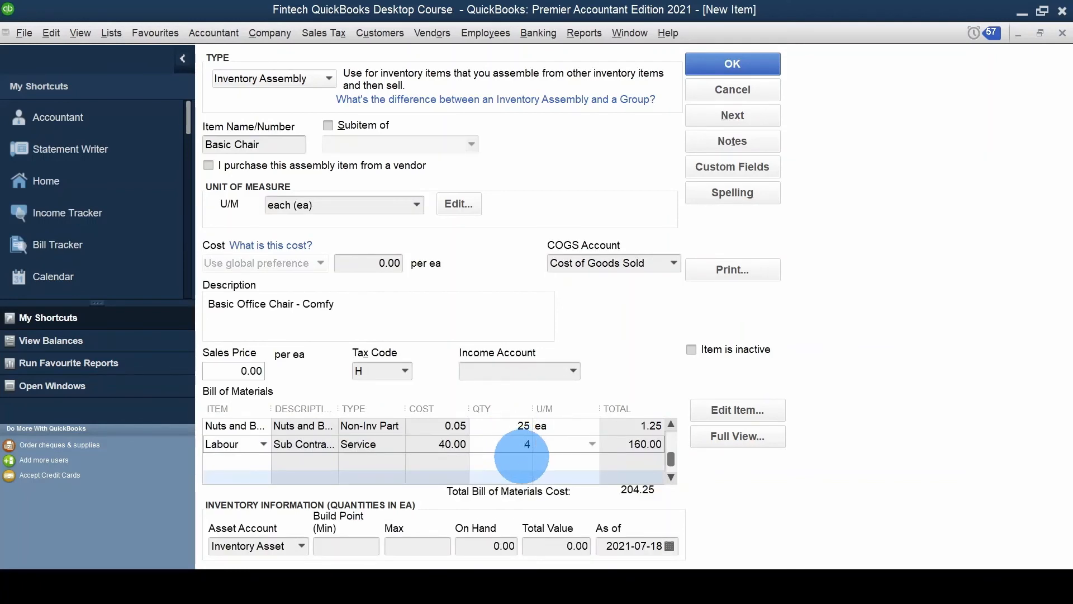
pyautogui.click(523, 459)
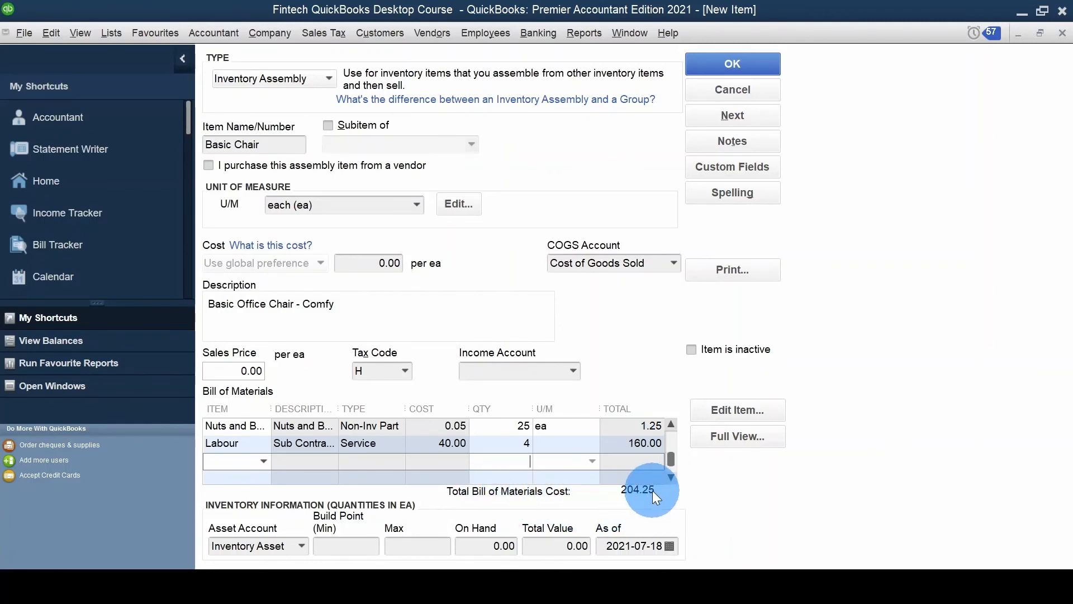
pyautogui.click(673, 428)
pyautogui.click(673, 428)
pyautogui.click(673, 428)
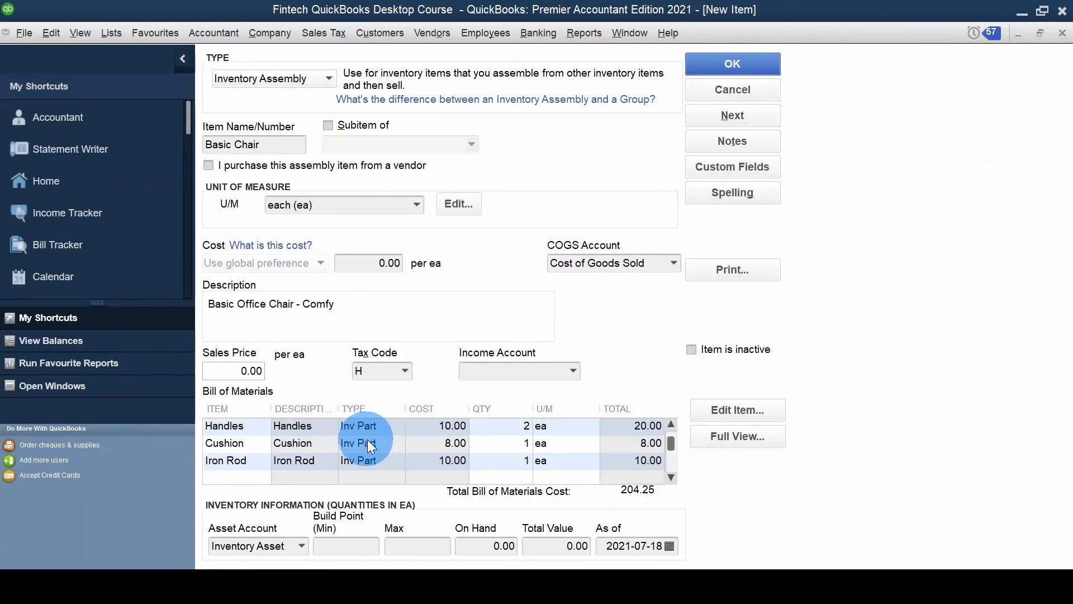
pyautogui.click(671, 477)
pyautogui.click(671, 477)
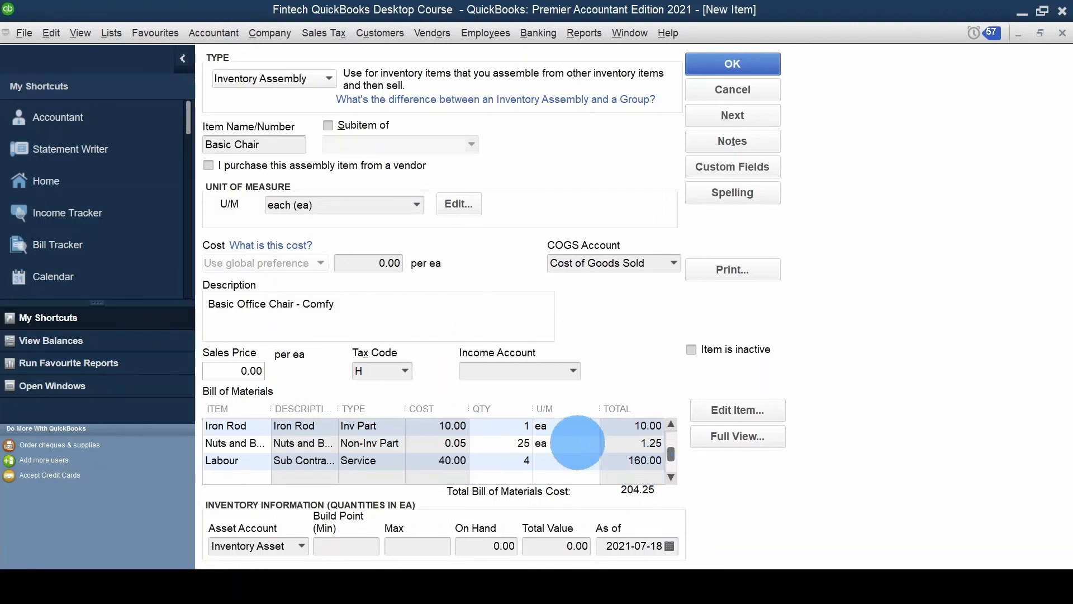
# Open the Labour component of the bill of materials for editing and start adding a new unit of measure to it
pyautogui.click(481, 465)
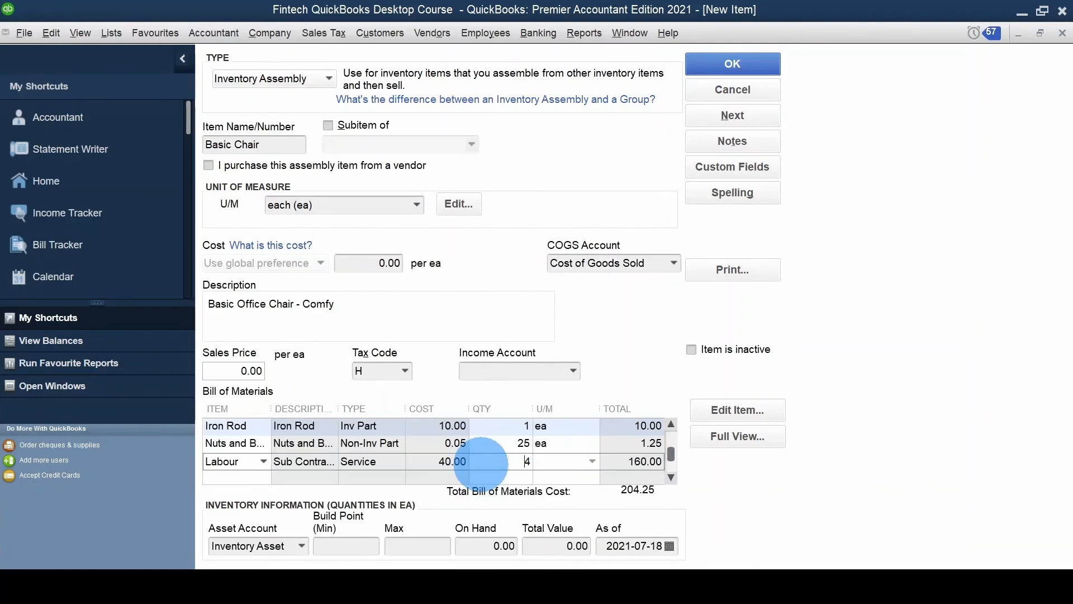
pyautogui.click(725, 414)
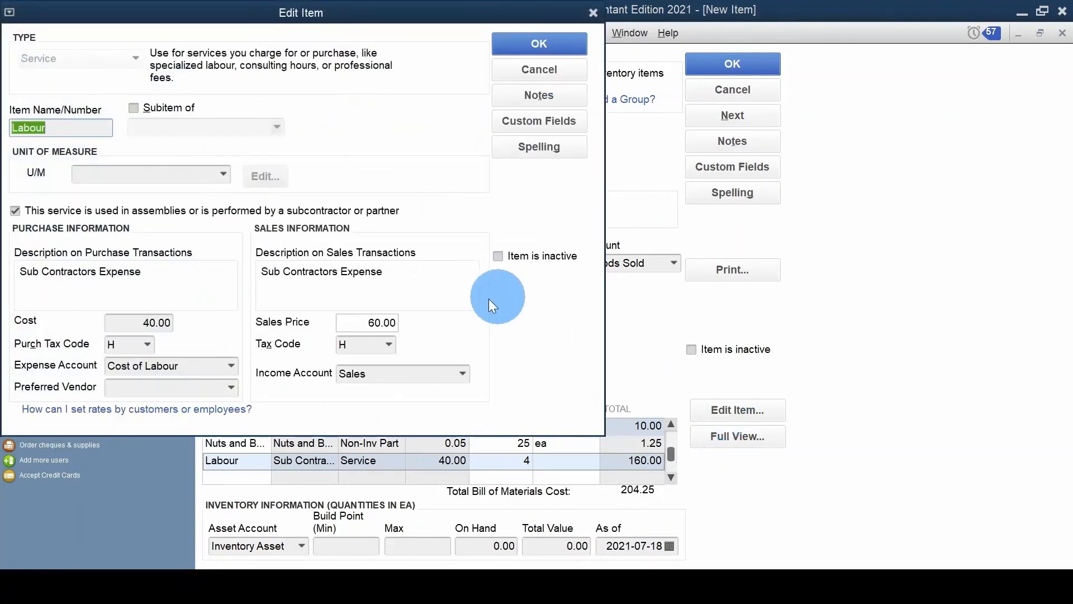
pyautogui.press('Tab')
pyautogui.press('Tab')
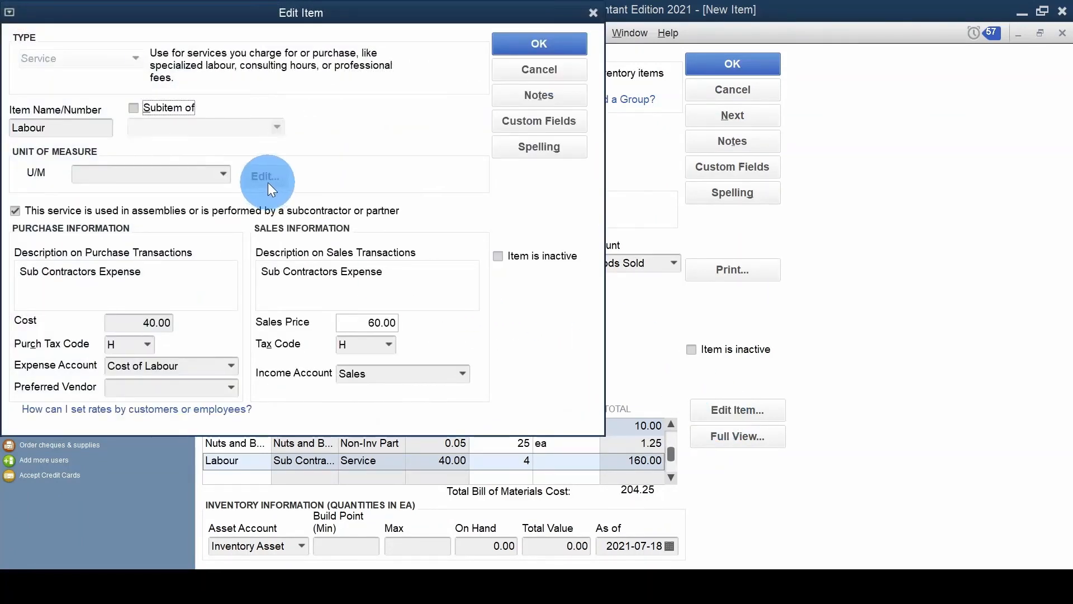
pyautogui.click(224, 174)
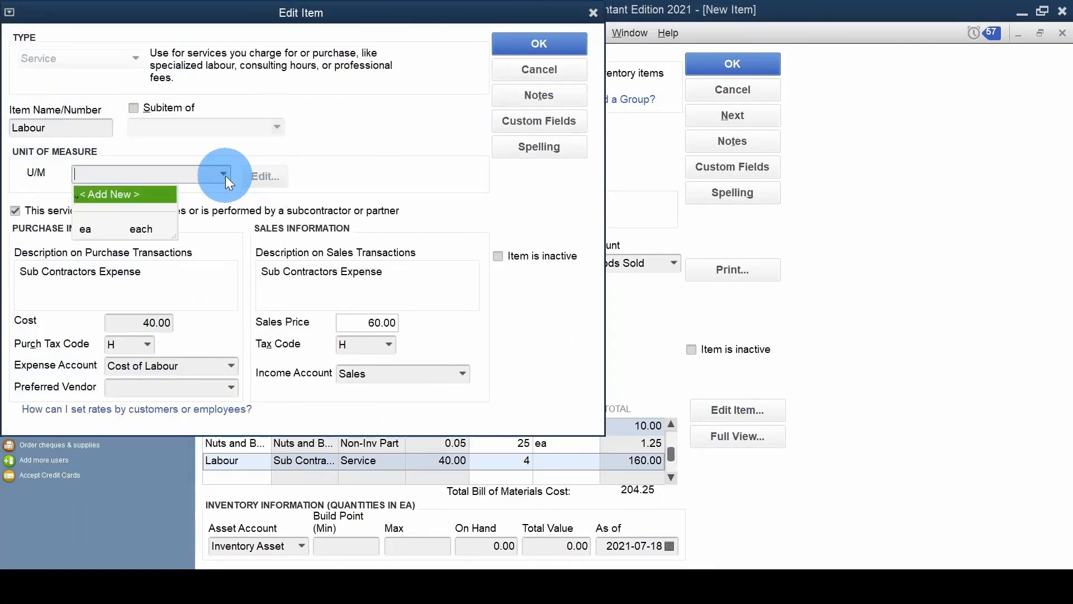
pyautogui.click(136, 194)
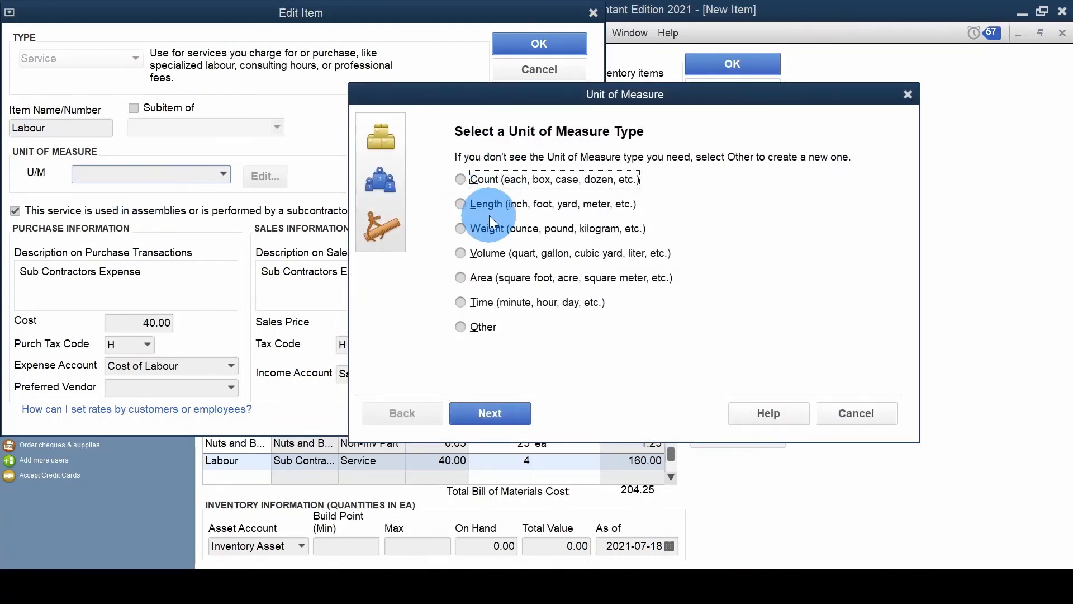
# Choose Time as the unit of measure type and stop the time tracking message from displaying in the future
pyautogui.click(511, 307)
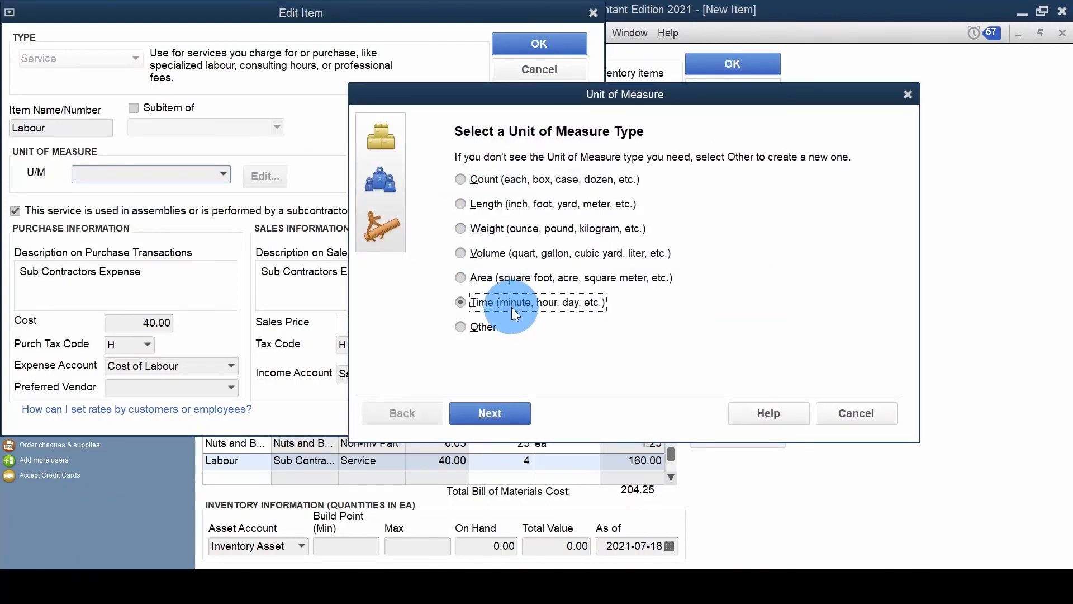
pyautogui.click(514, 416)
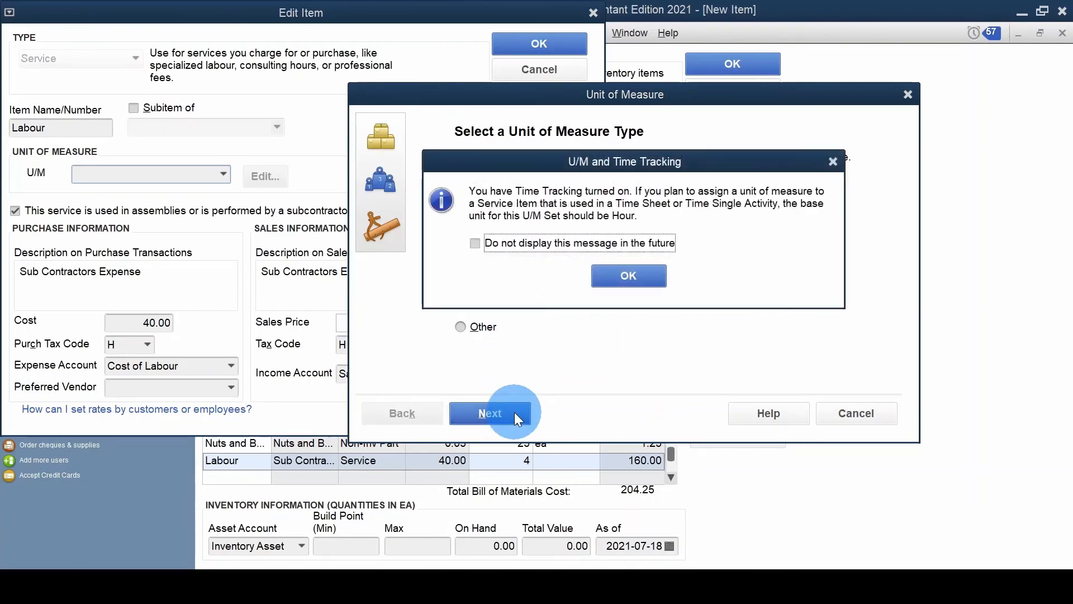
pyautogui.click(619, 251)
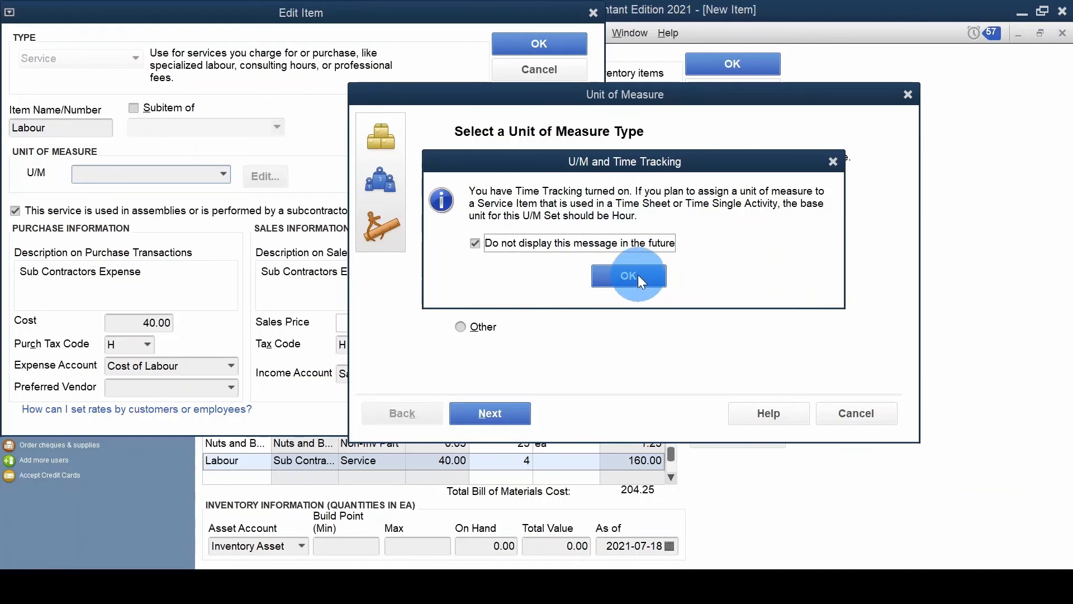
pyautogui.click(638, 274)
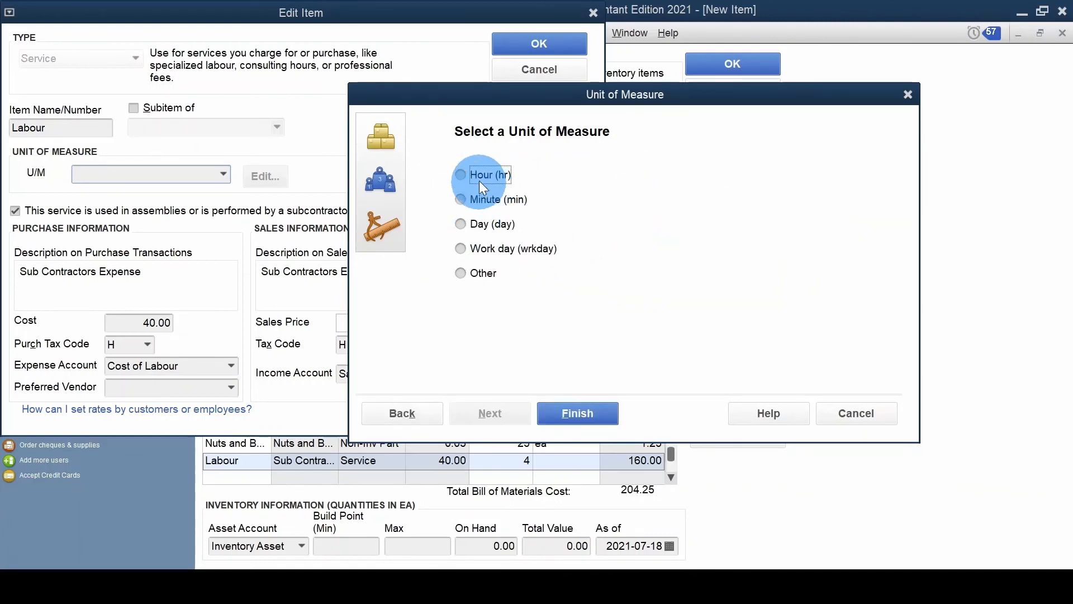
# Assign Hour (hr) as Labour's unit of measure and save the item
pyautogui.click(580, 416)
pyautogui.click(363, 373)
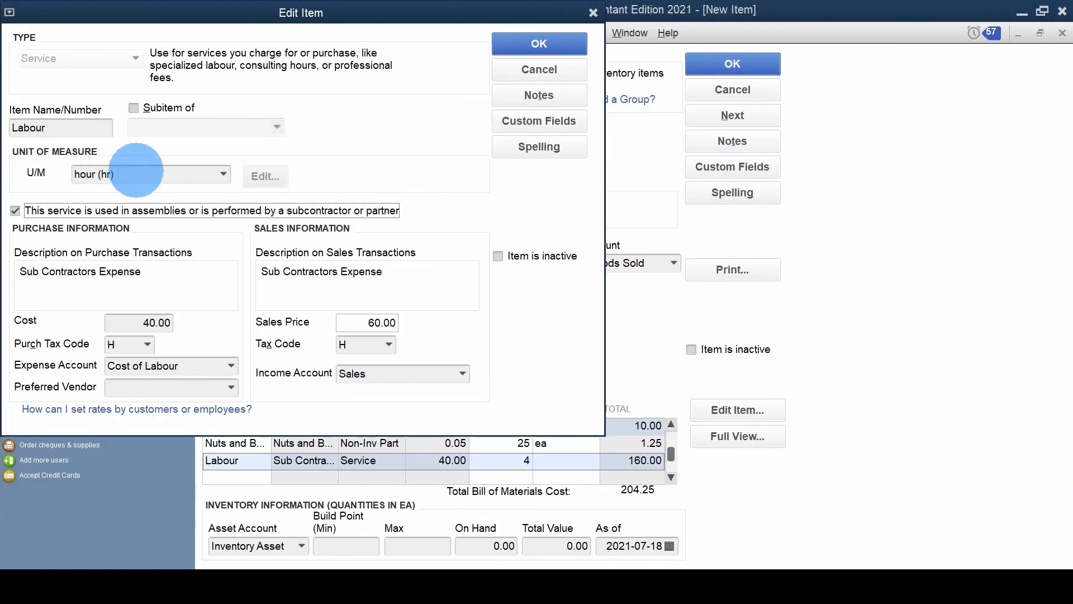
pyautogui.click(535, 51)
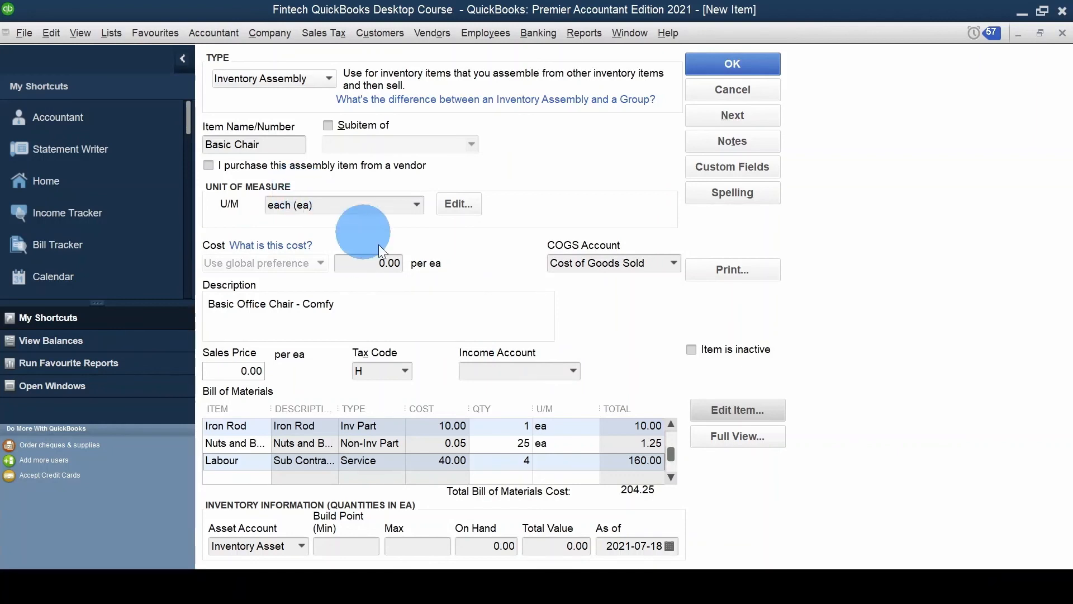
# Set the cost of the Basic Chair assembly to 250.00 per each
pyautogui.click(388, 264)
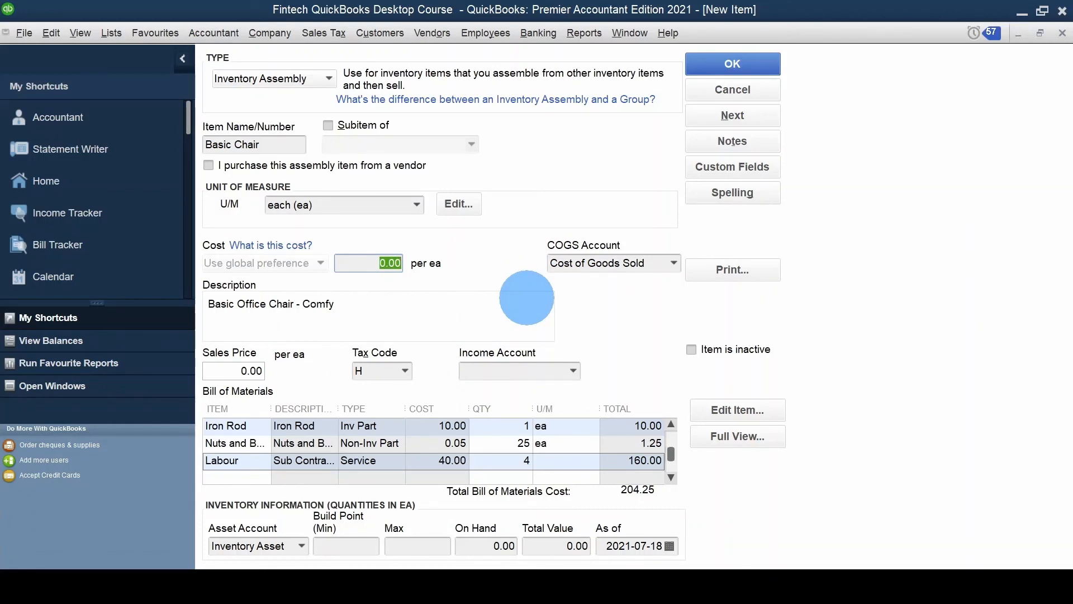
pyautogui.write('250')
pyautogui.press('Tab')
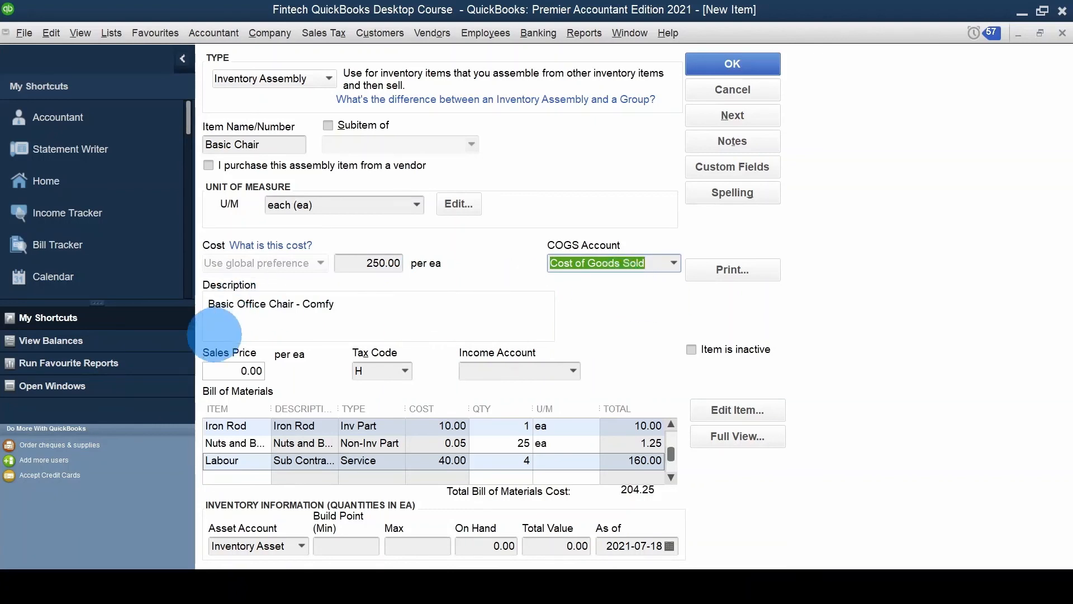
# Set Basic Chair's sales price to 350.00 with Sales as the income account, and save the assembly item
pyautogui.click(232, 371)
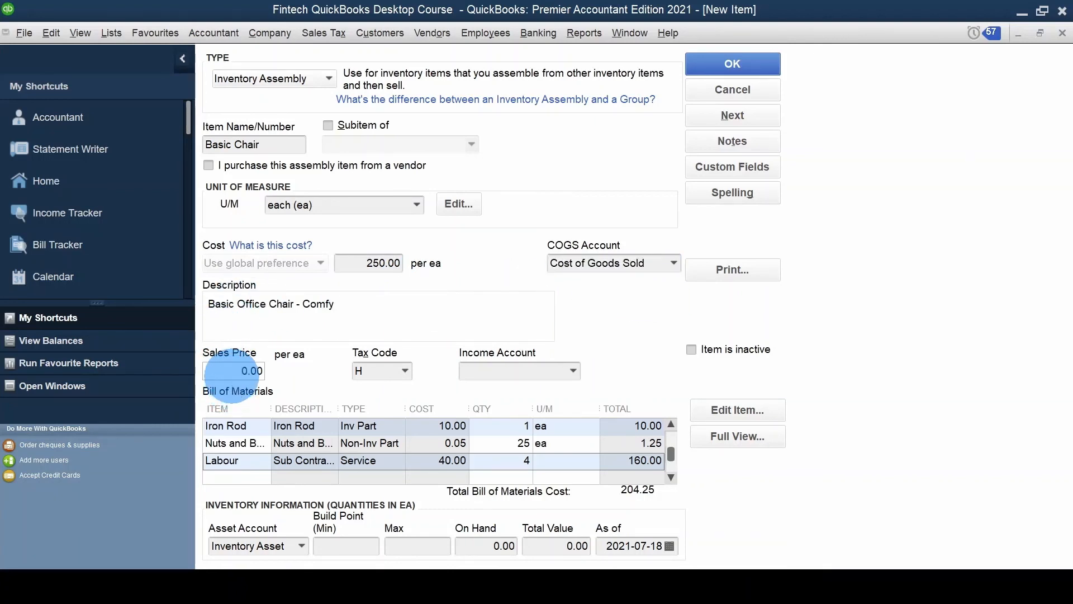
pyautogui.press('Tab')
pyautogui.press('Tab')
pyautogui.write('Sa')
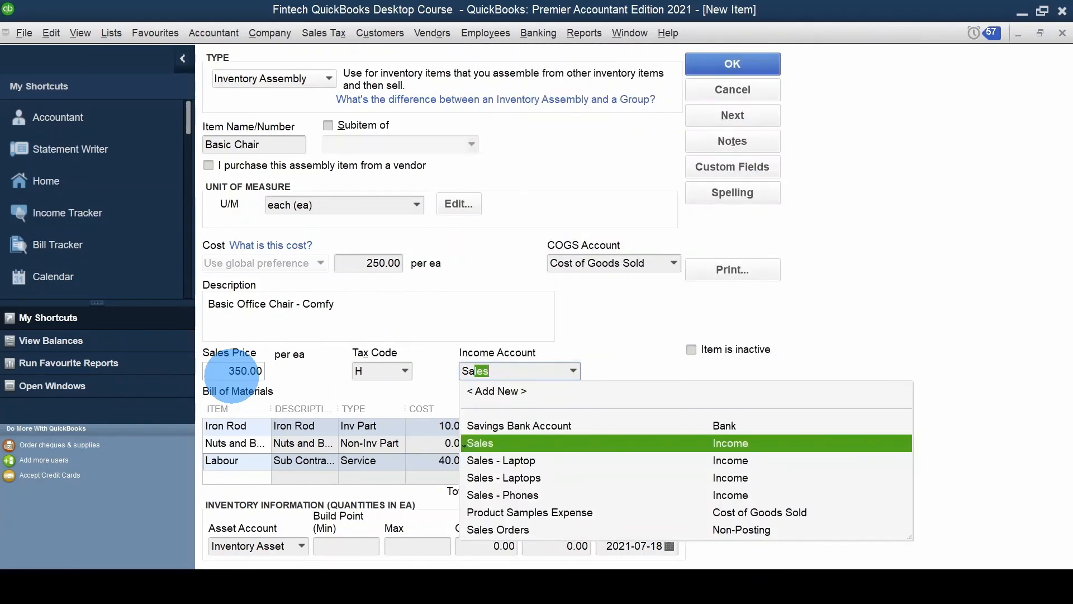
pyautogui.click(498, 442)
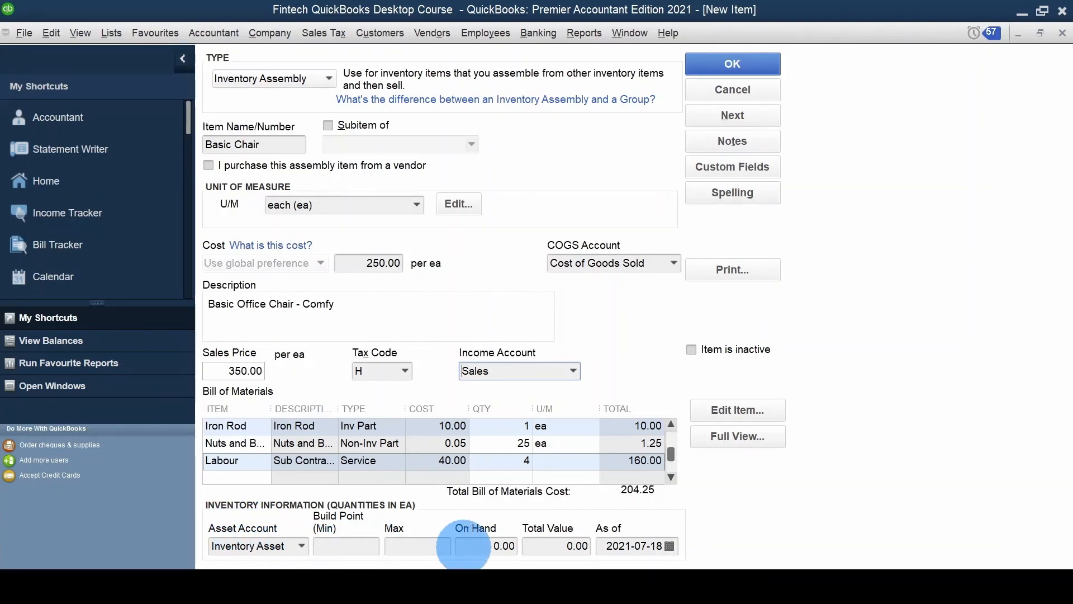
pyautogui.click(466, 545)
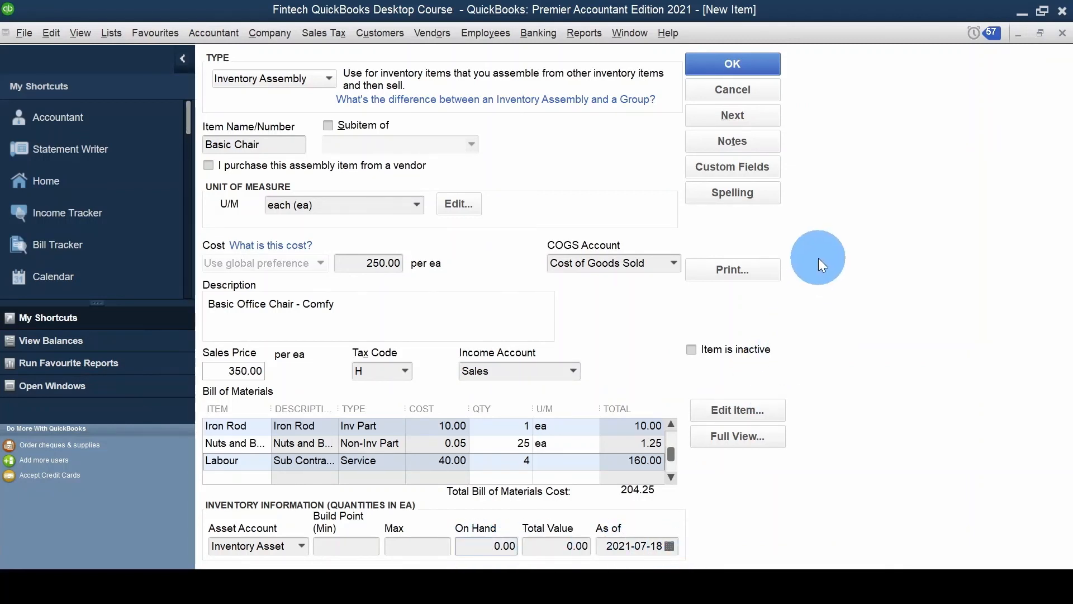
pyautogui.click(740, 68)
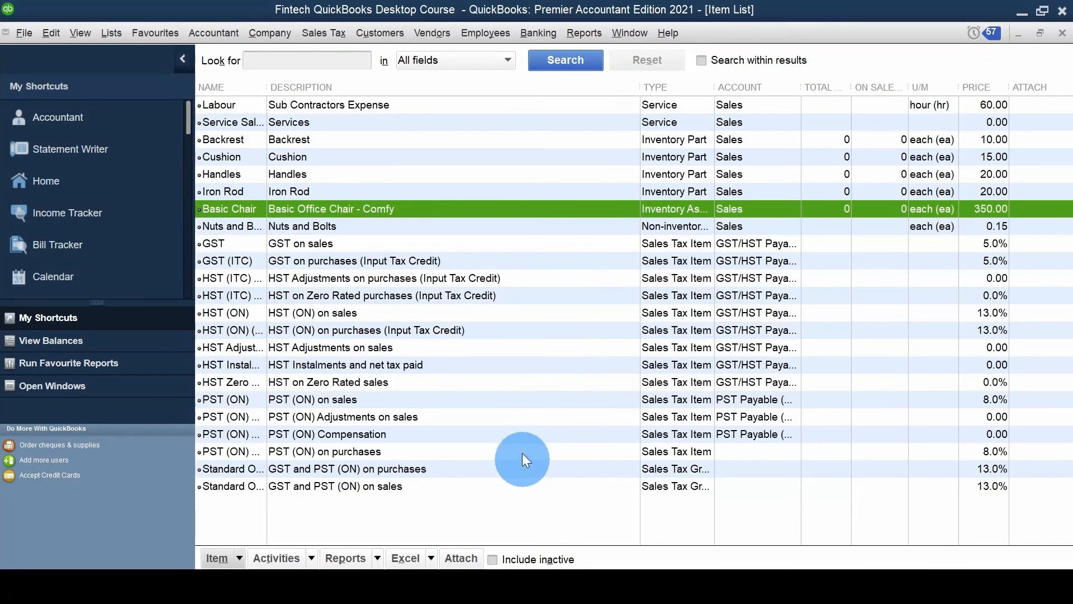
# Adjust the Item List's column widths, widening the Name column so that longer item names fit
pyautogui.moveTo(641, 88); pyautogui.dragTo(529, 115)
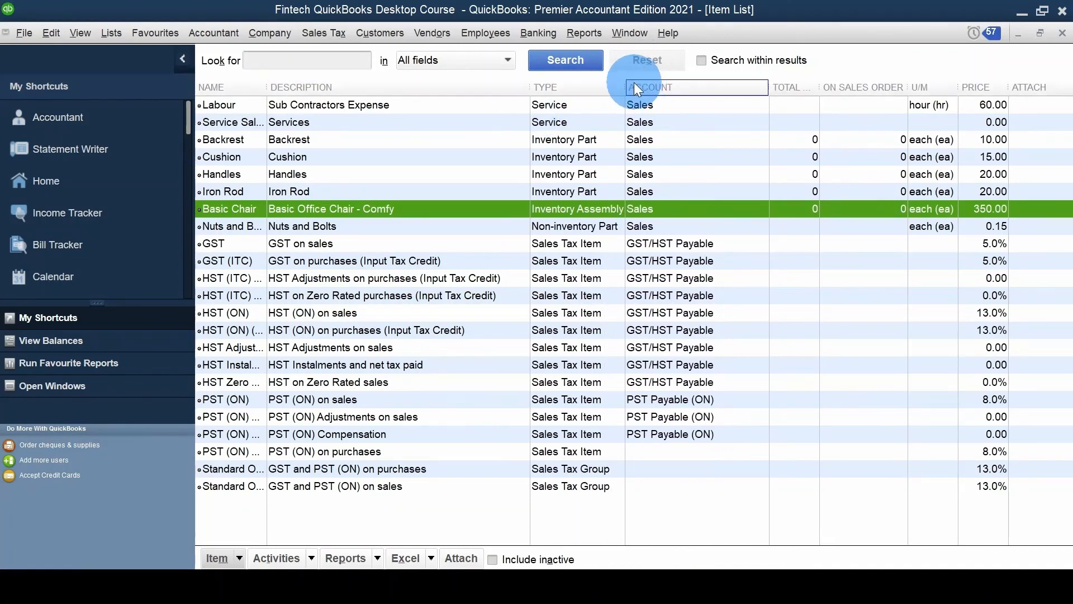
pyautogui.moveTo(626, 82); pyautogui.dragTo(664, 85)
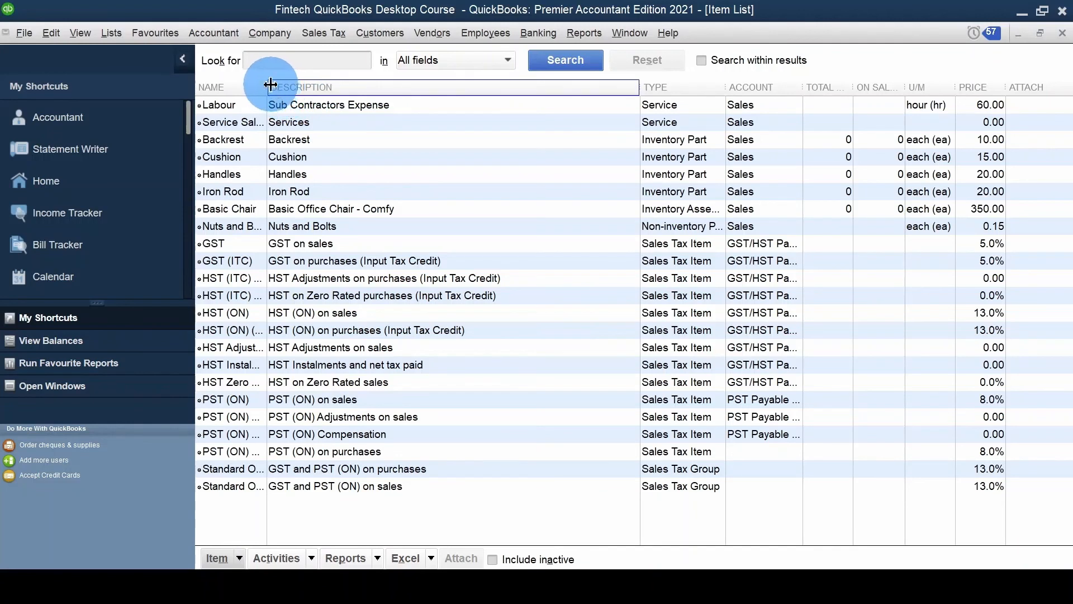
pyautogui.moveTo(270, 84); pyautogui.dragTo(308, 85)
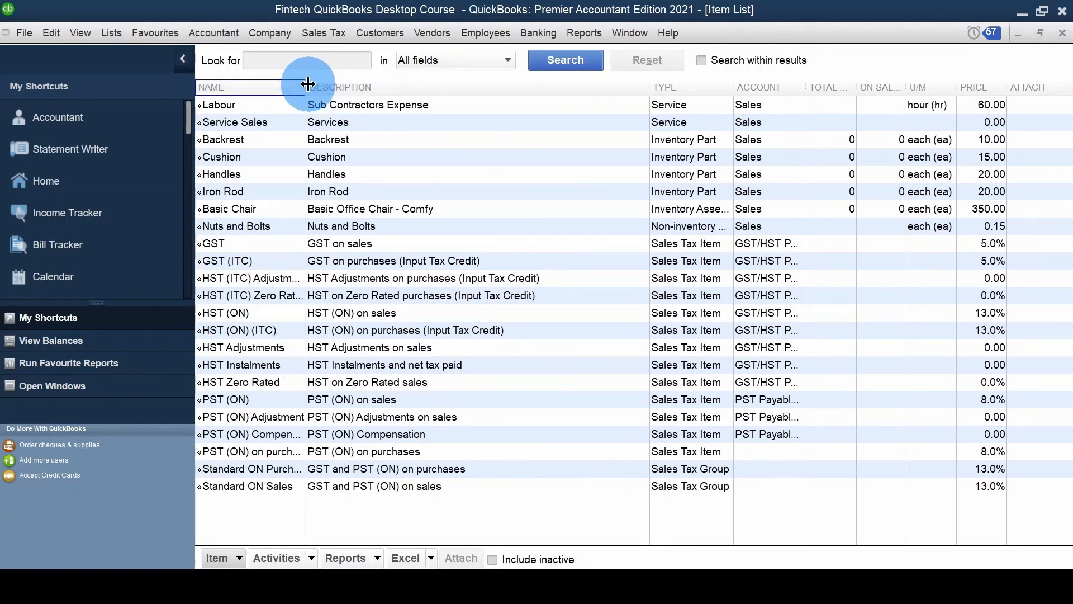